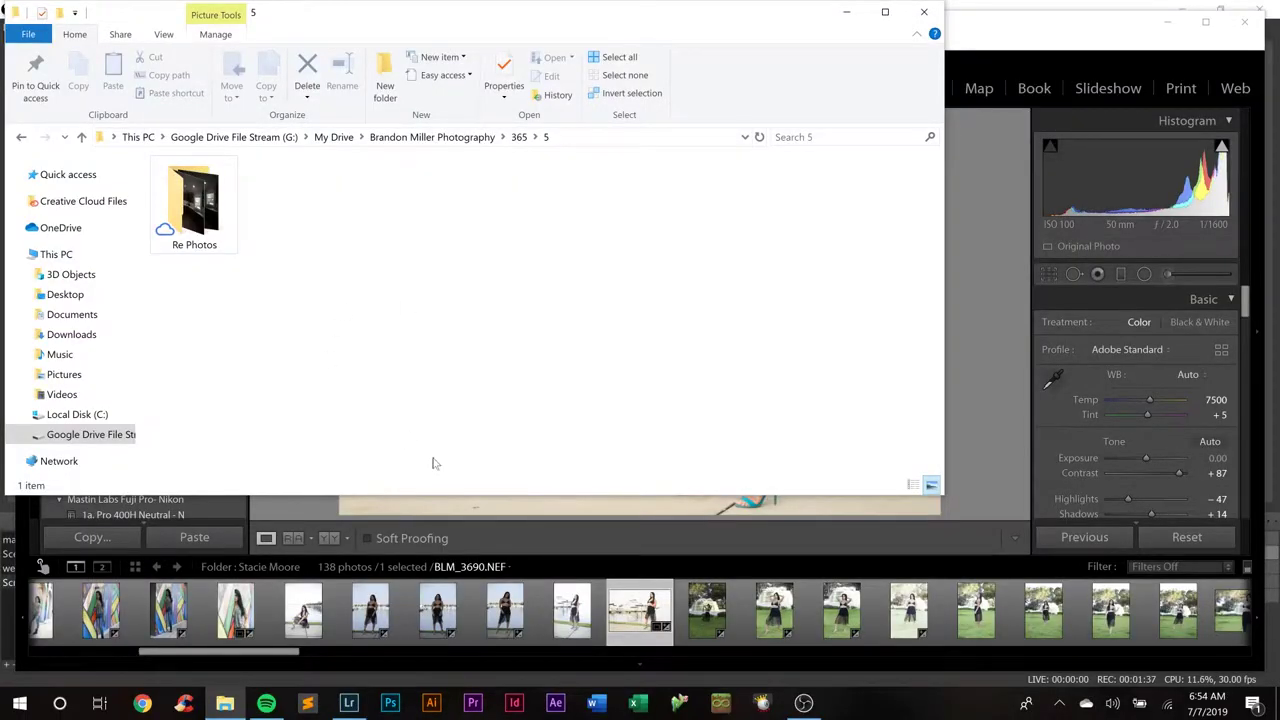
Switch Lightroom to the Library grid and open the Re Photos folder in File Explorer.
click(266, 515)
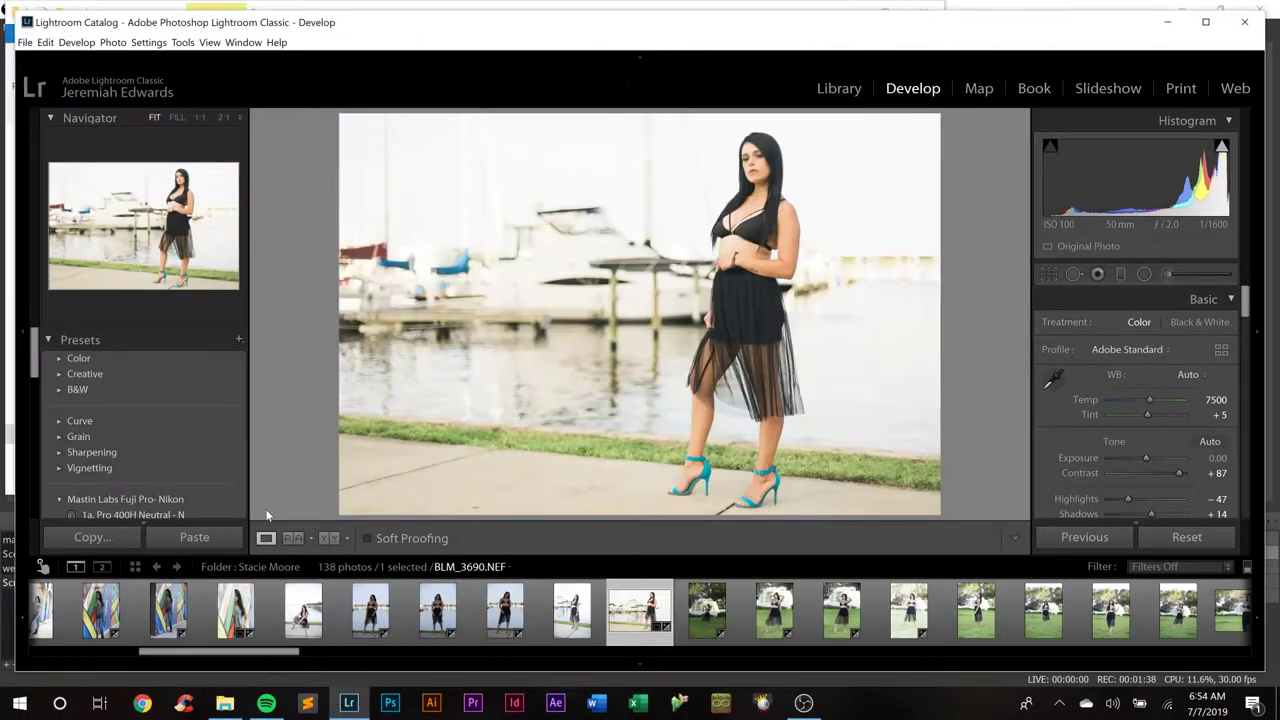
click(834, 96)
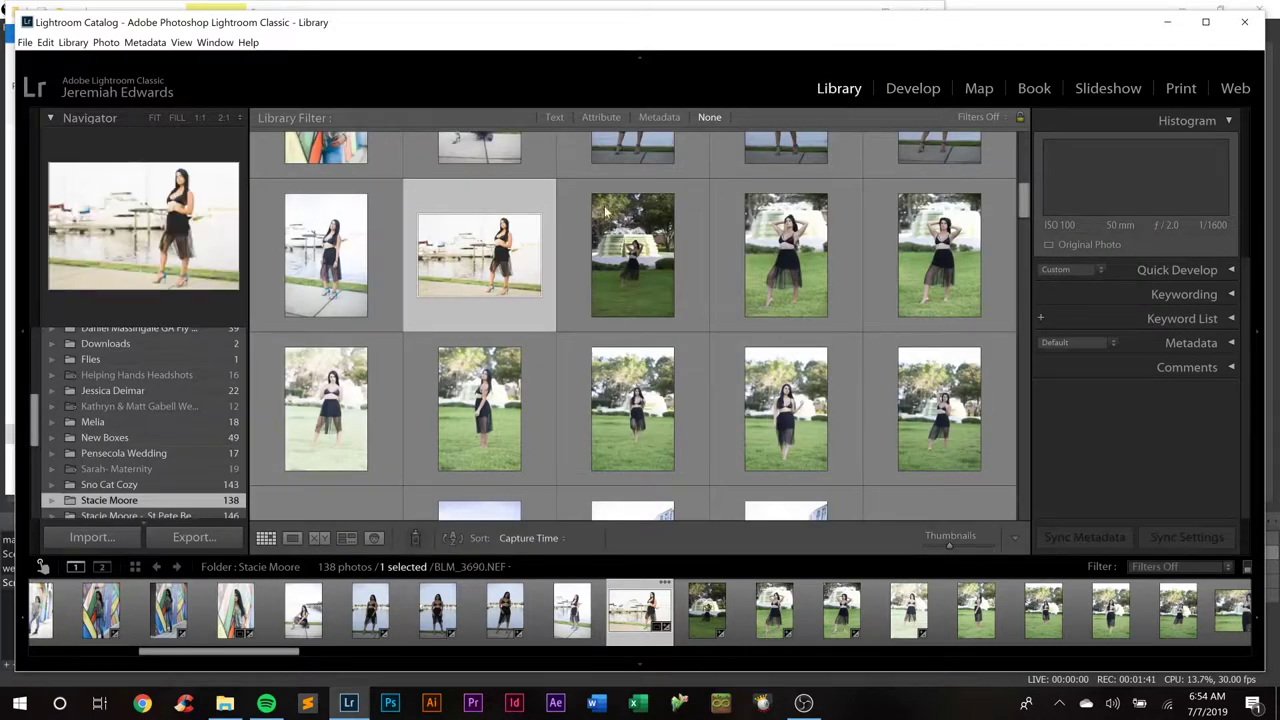
key(alt+Tab)
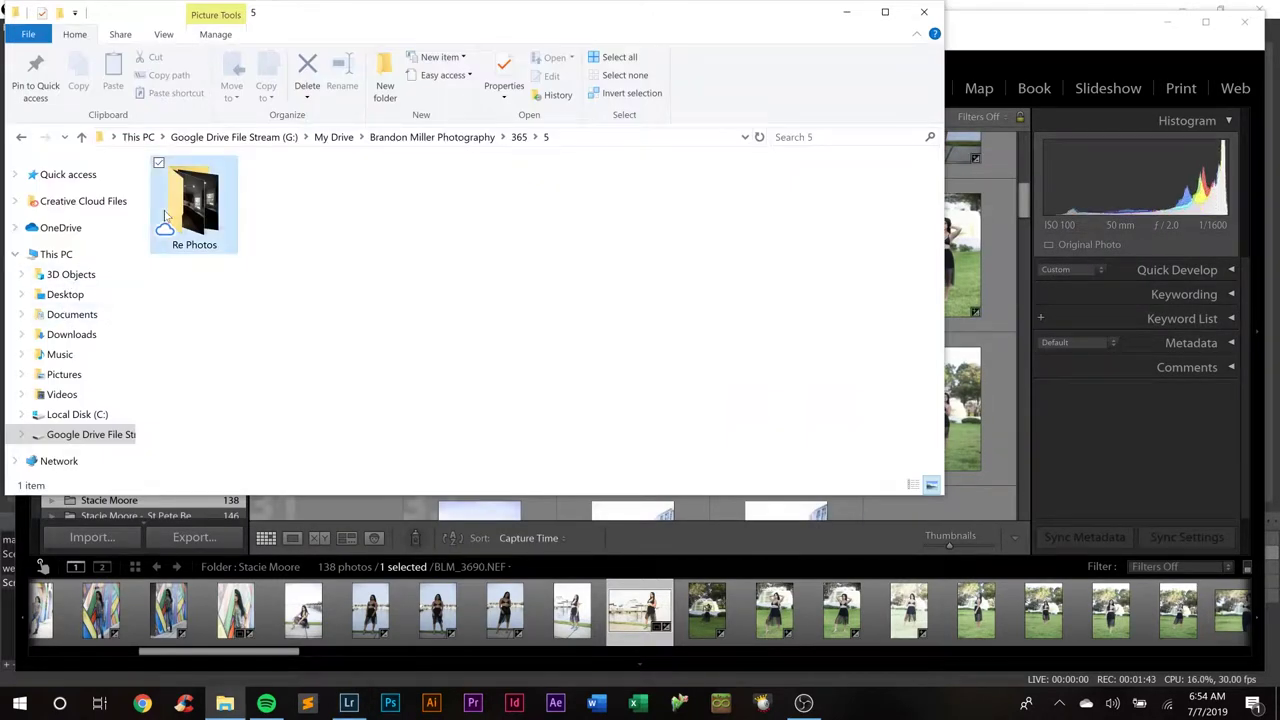
double_click(170, 210)
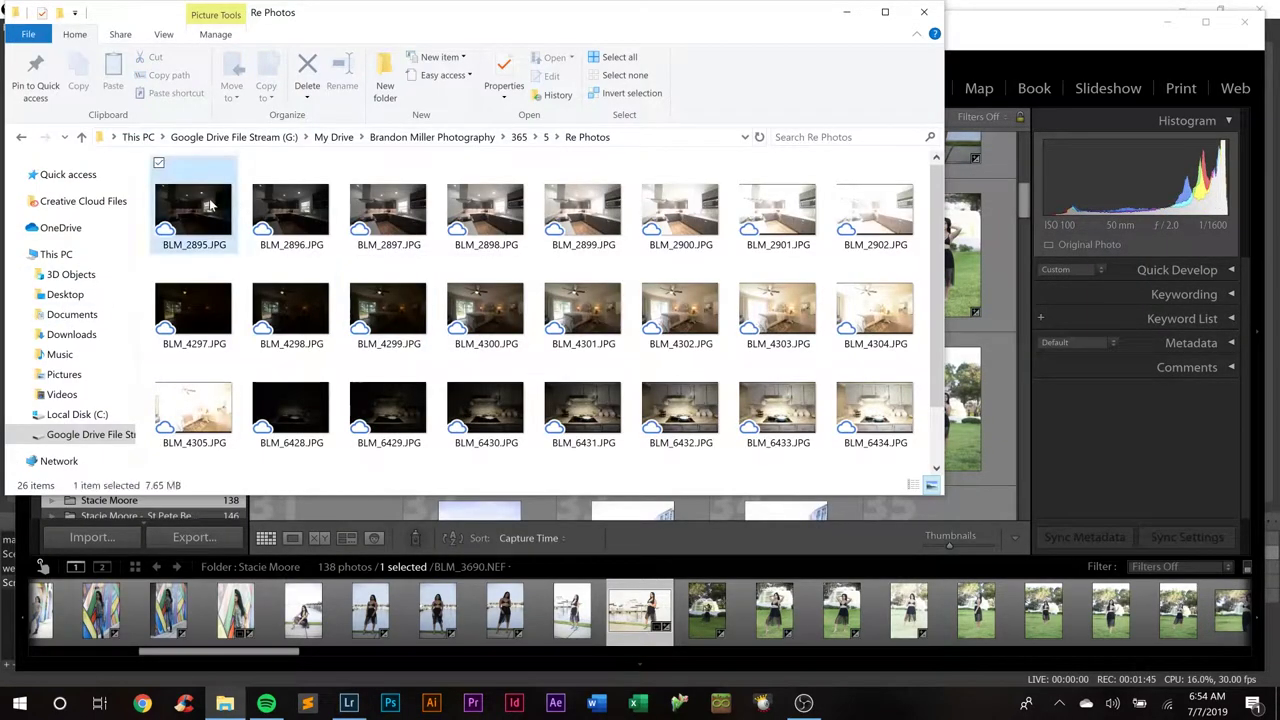
scroll(880, 421, down, 1)
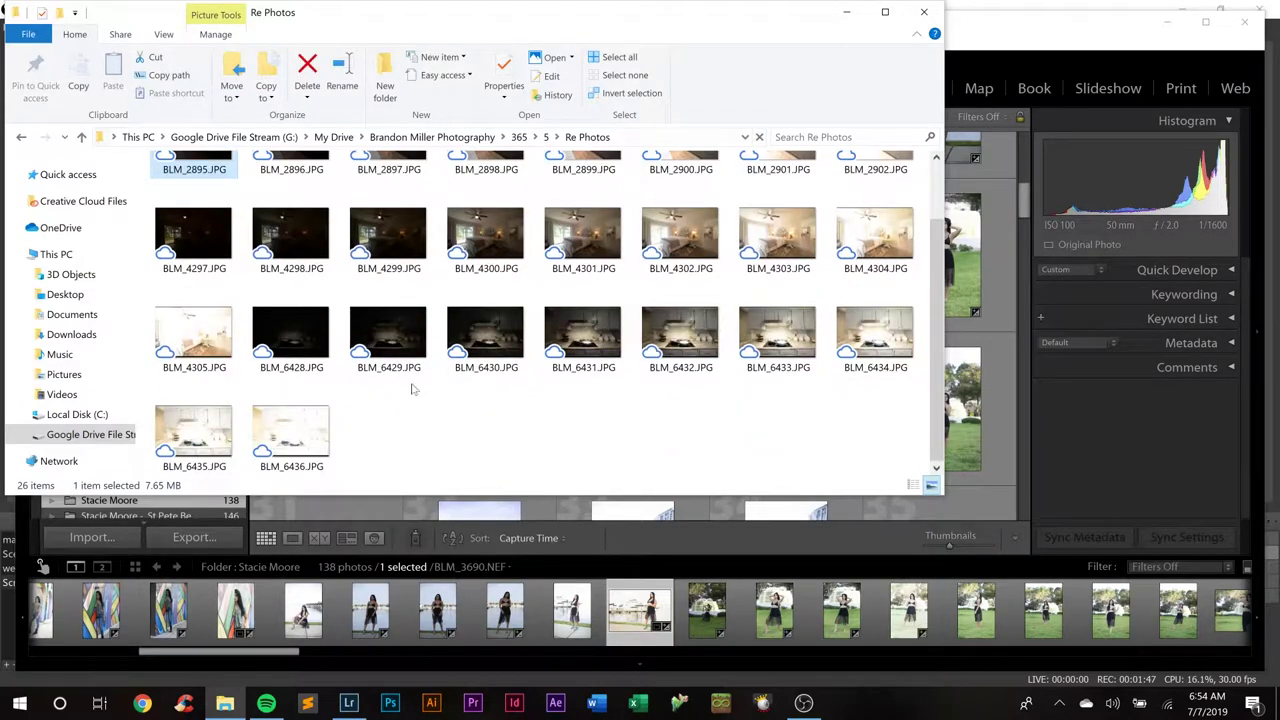
Select all 26 Re Photos images and start a Lightroom import.
shift+click(304, 422)
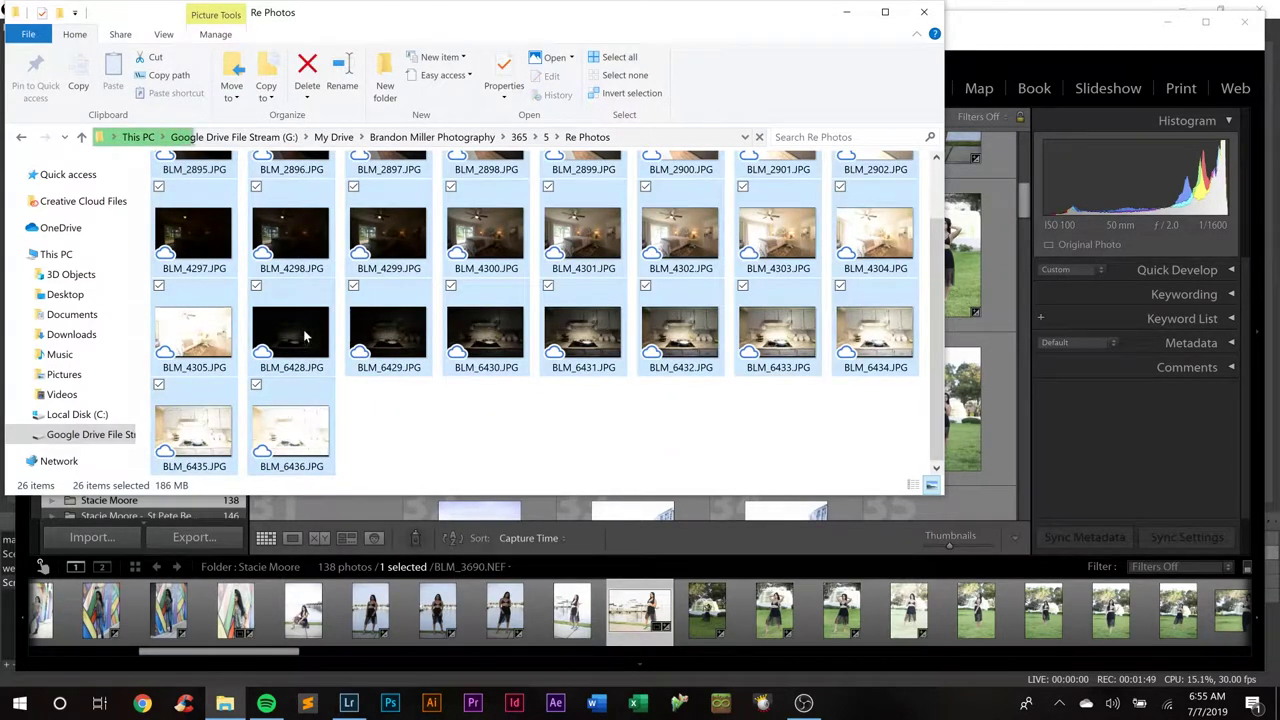
click(985, 314)
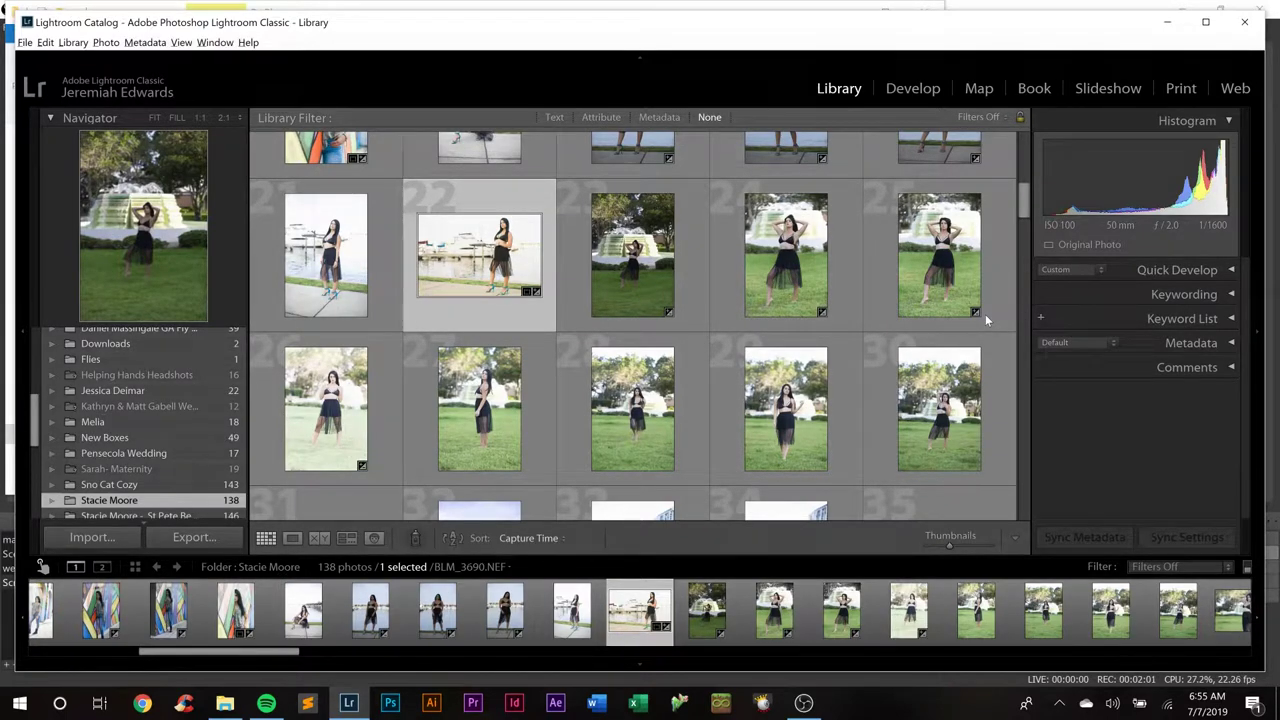
key(ctrl+shift+i)
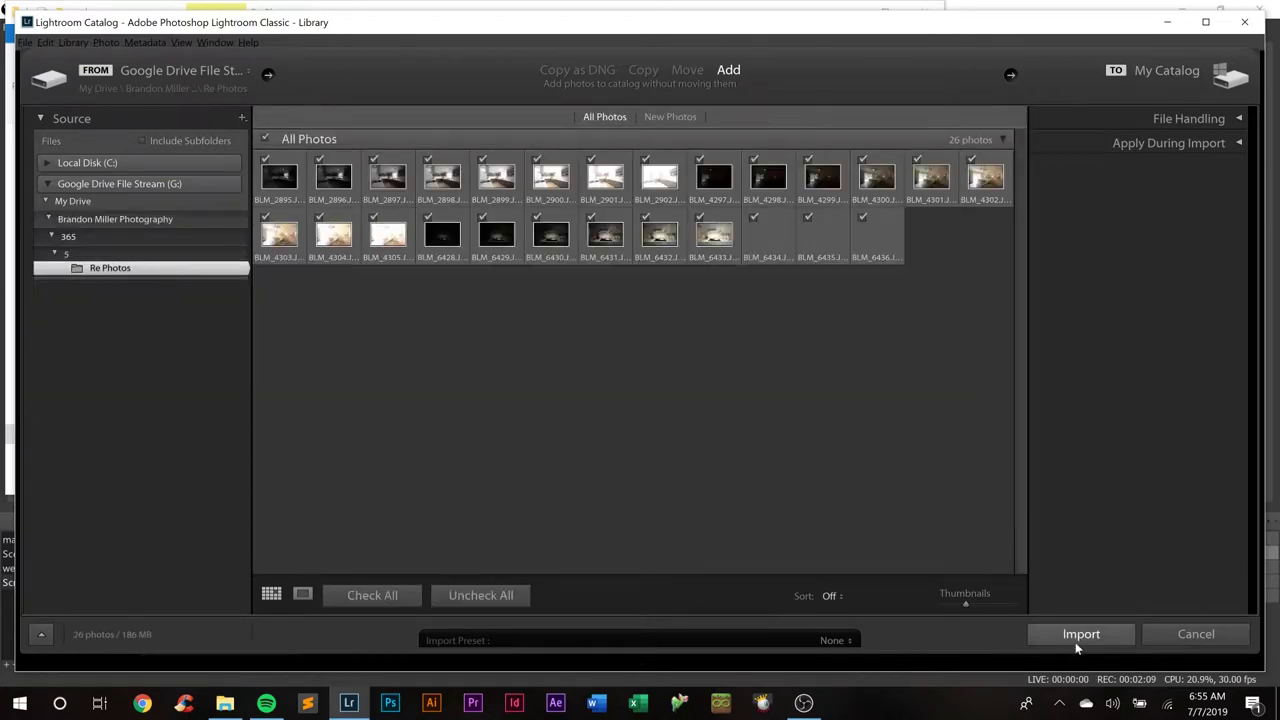
Import all 26 Re Photos images with Add, leaving them at their current location.
click(1080, 634)
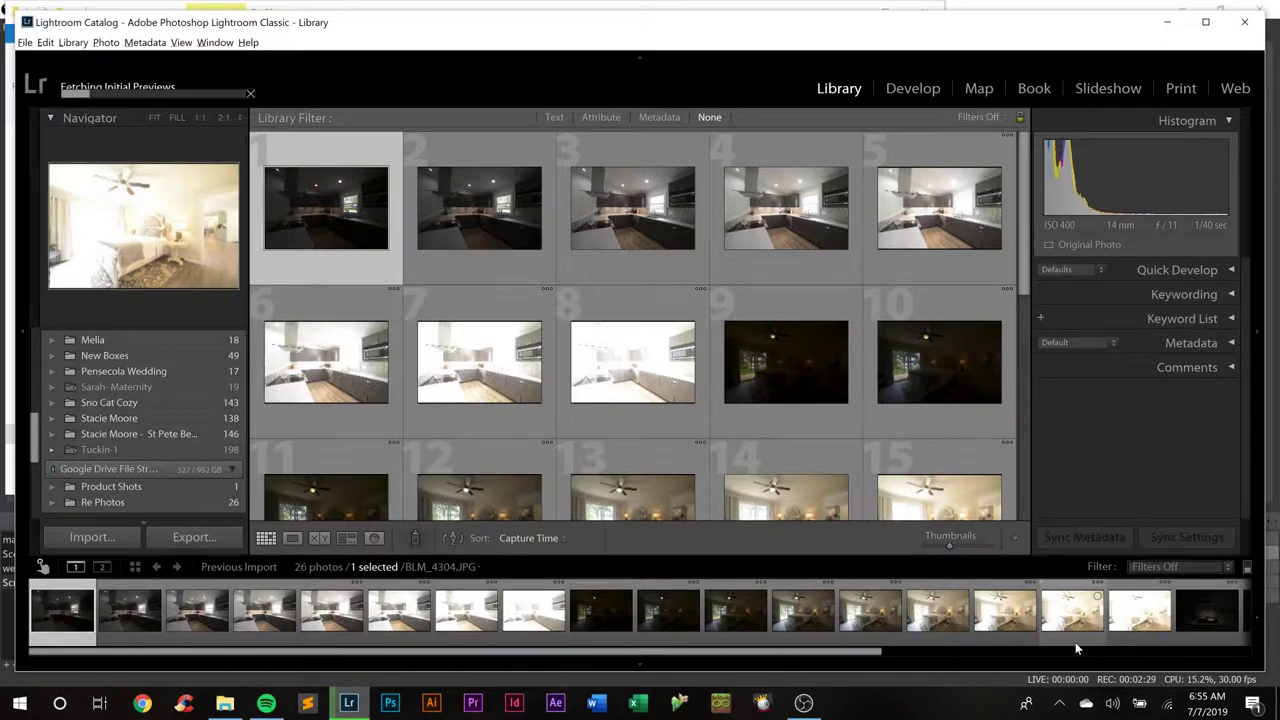
scroll(1075, 642, down, 5)
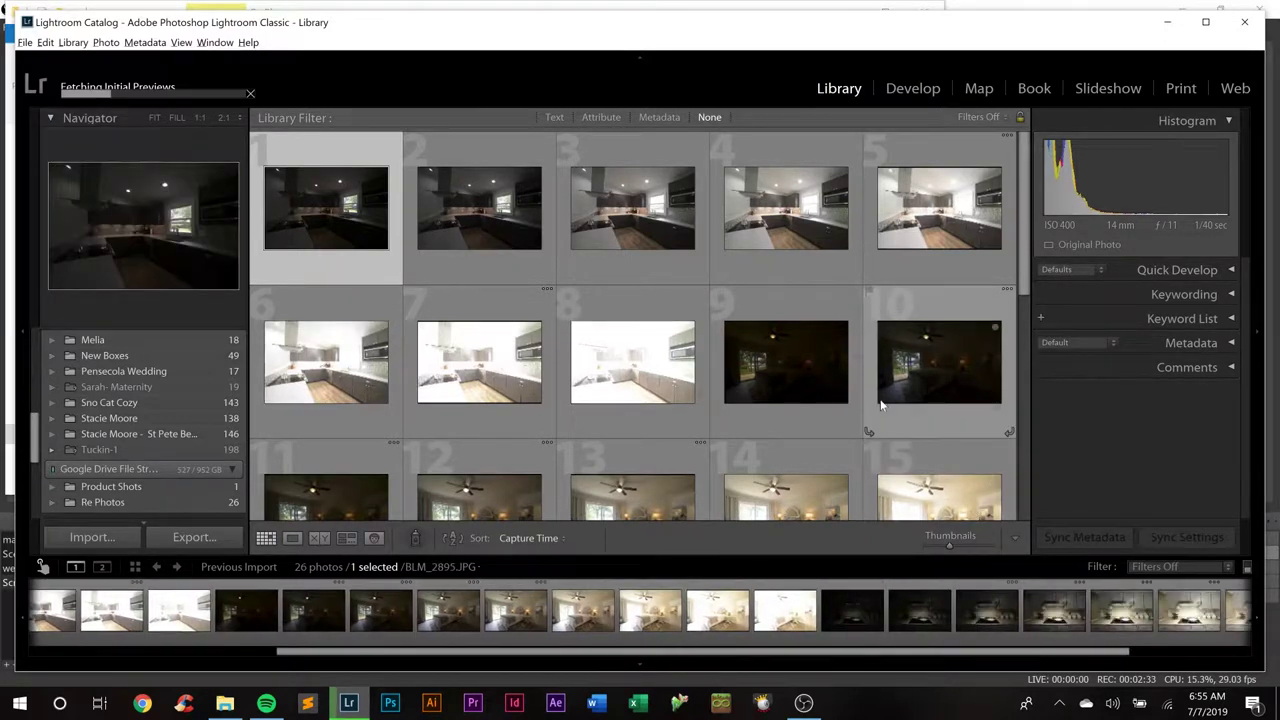
scroll(880, 403, down, 5)
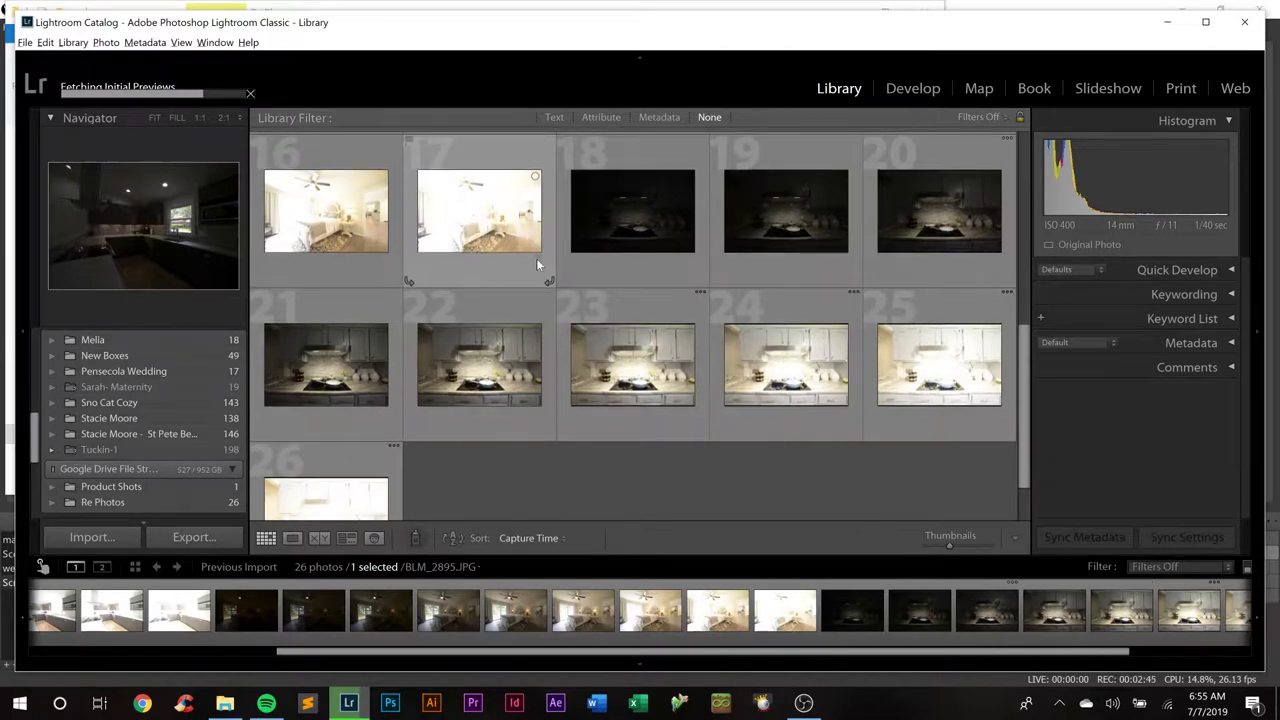
scroll(536, 258, up, 5)
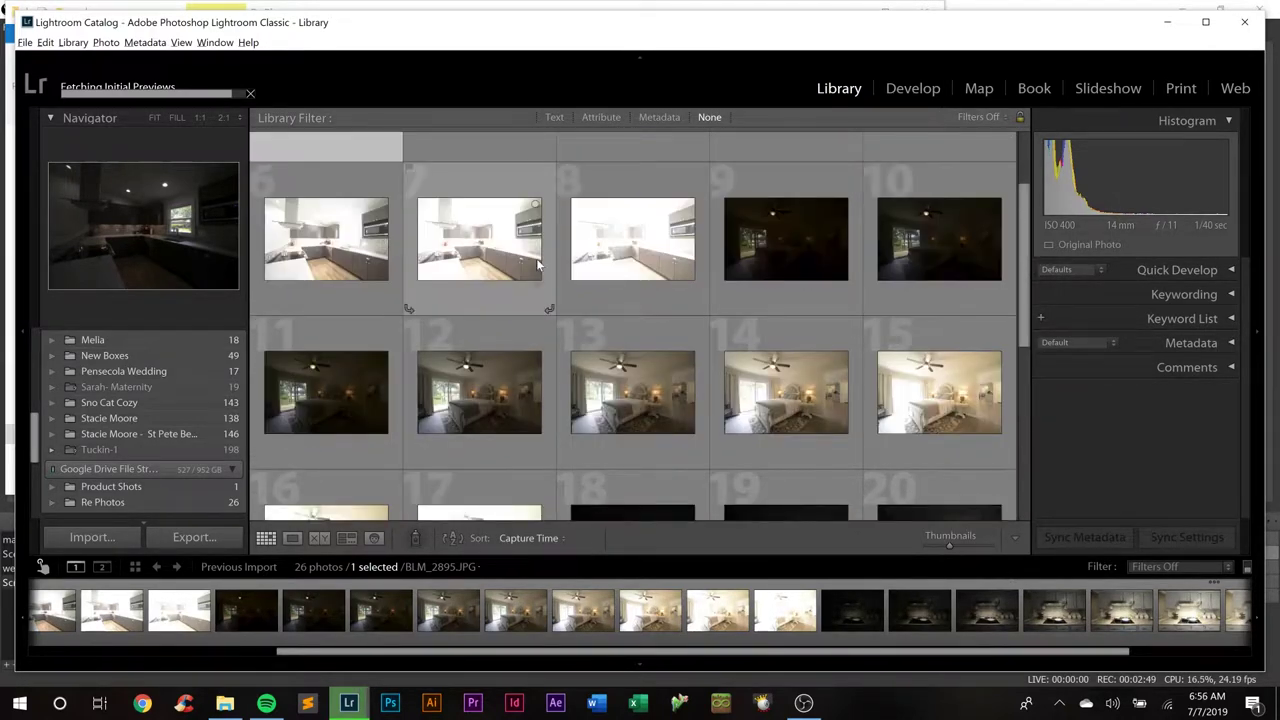
scroll(537, 265, down, 1)
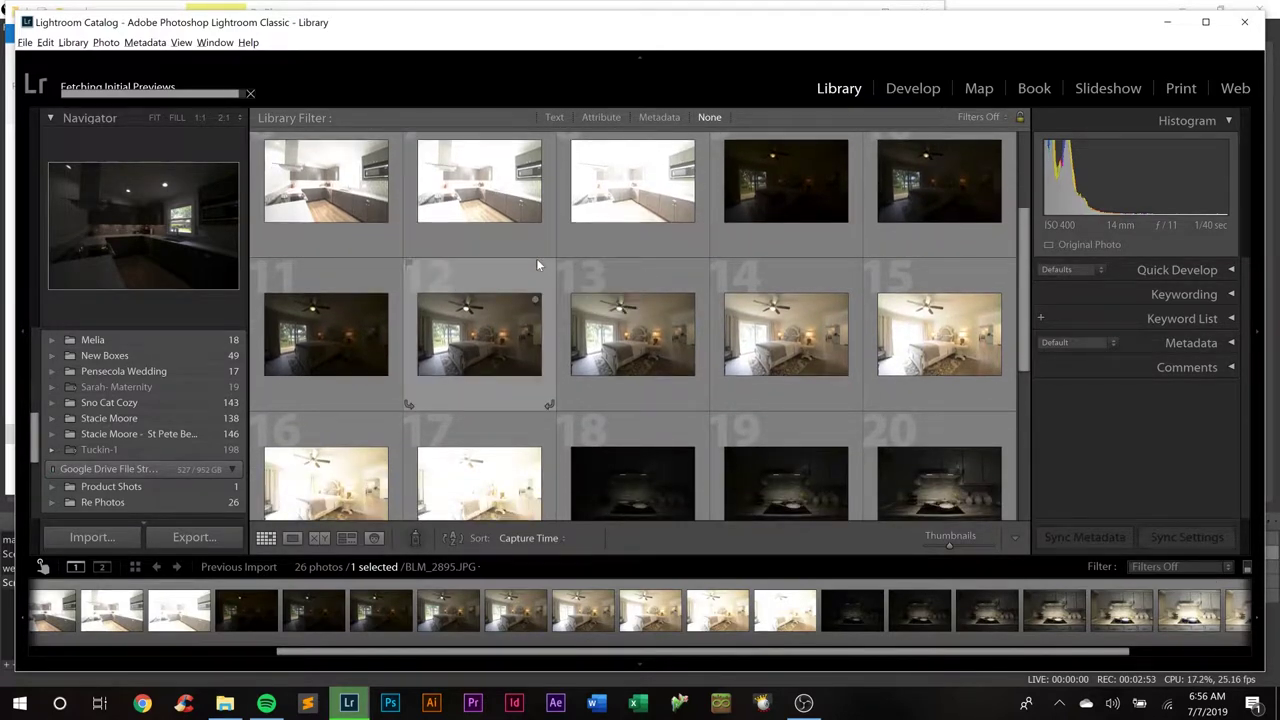
scroll(536, 258, down, 1)
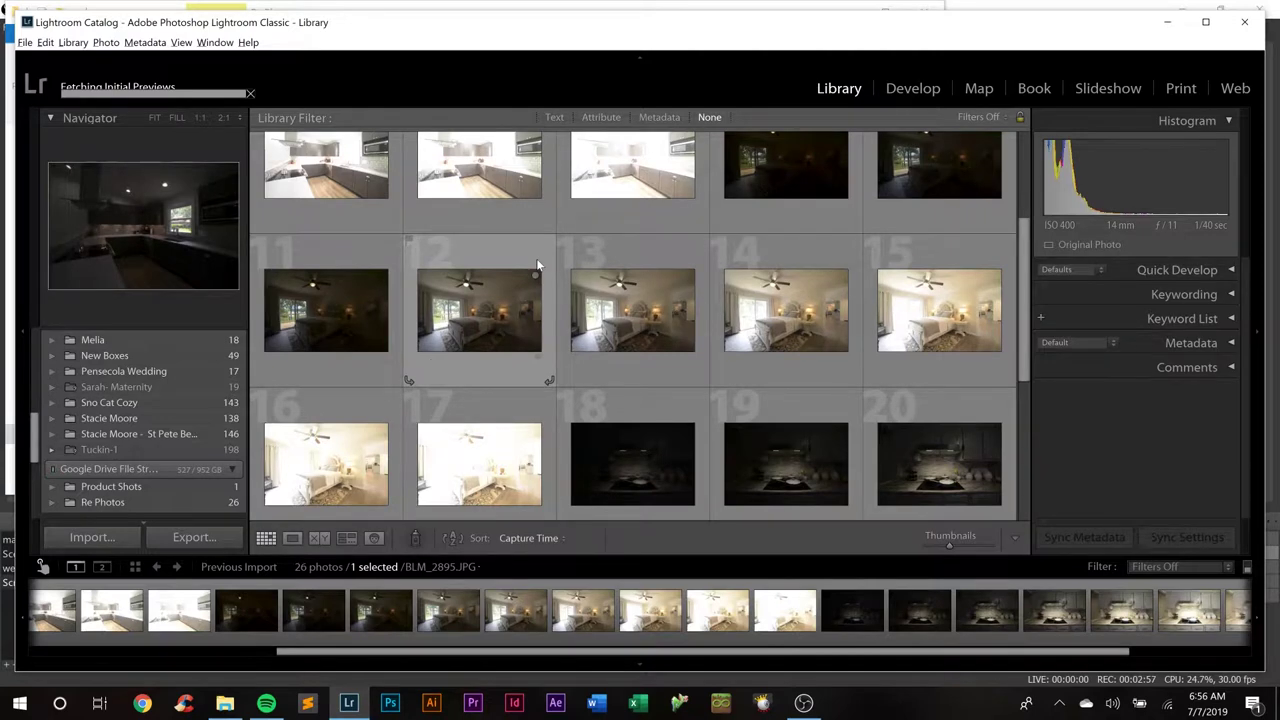
scroll(536, 258, up, 2)
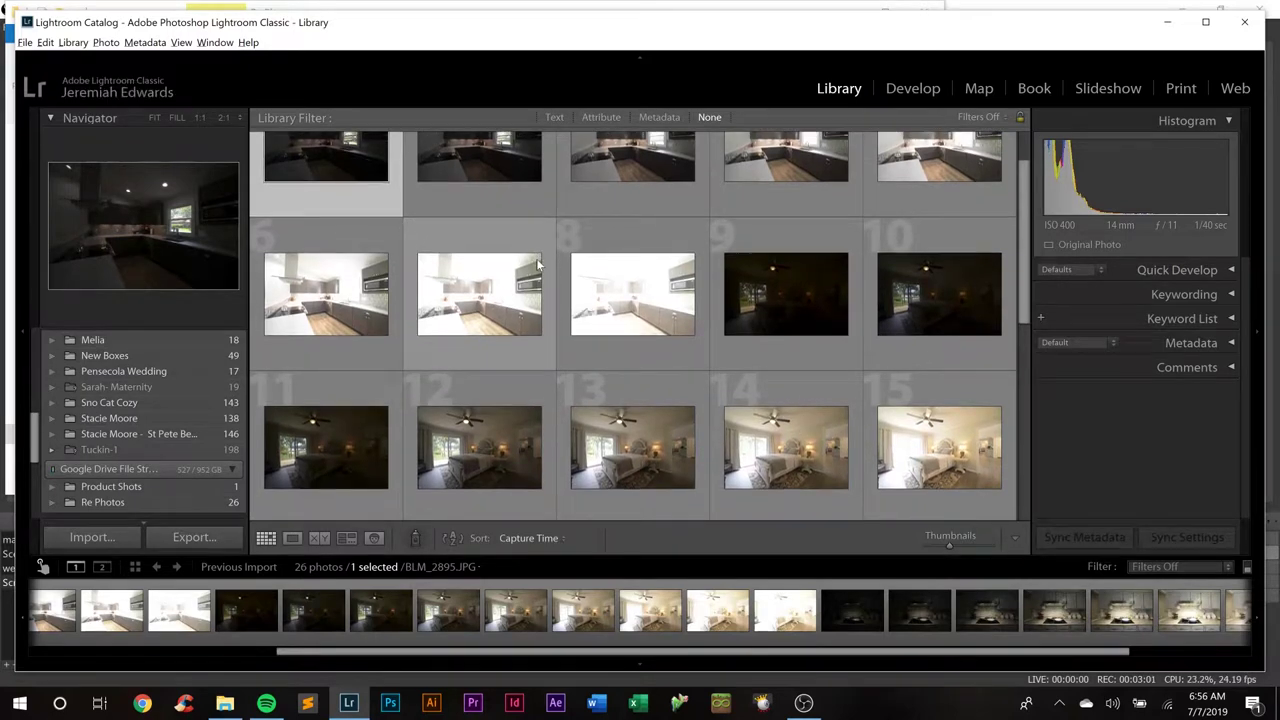
scroll(537, 265, up, 1)
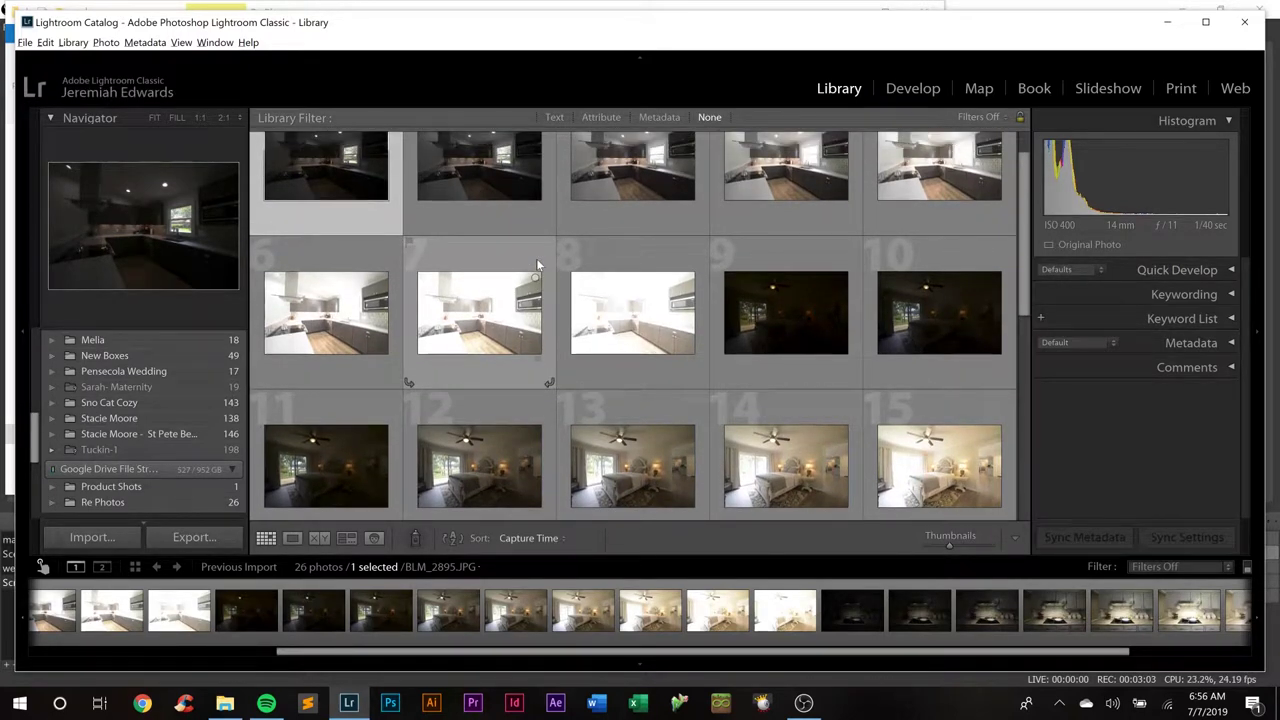
scroll(537, 265, up, 1)
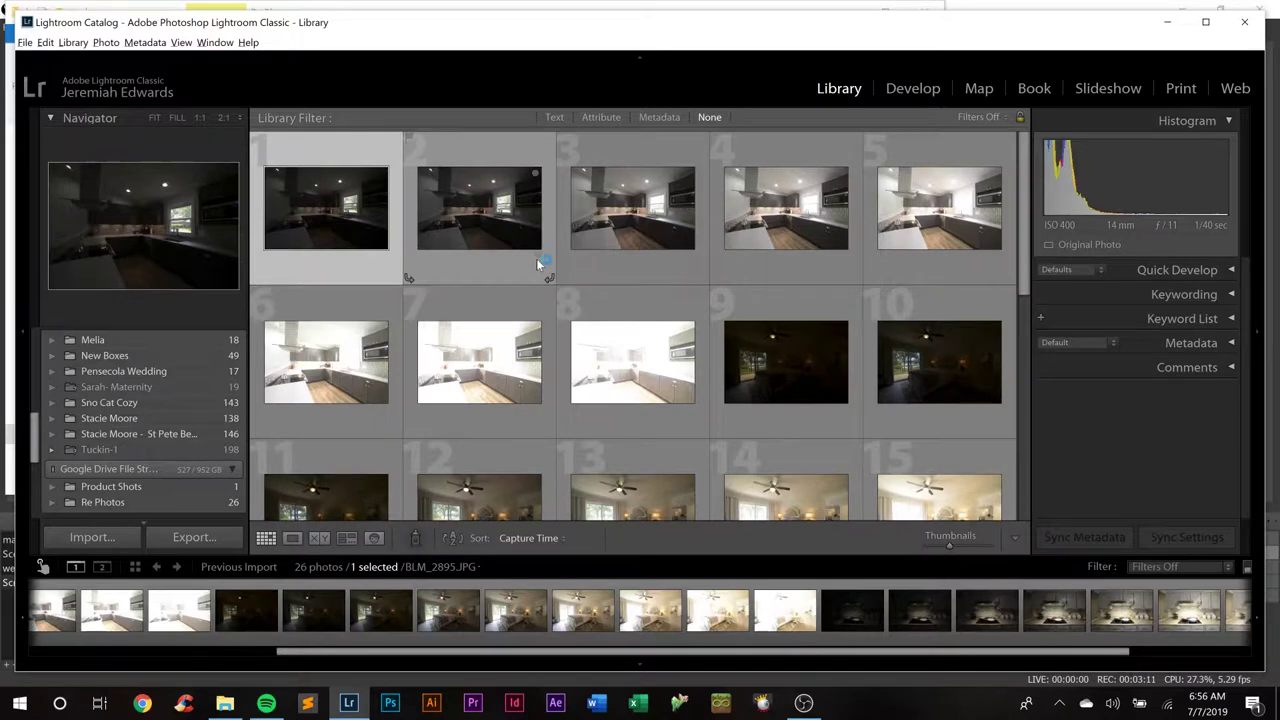
scroll(955, 288, down, 3)
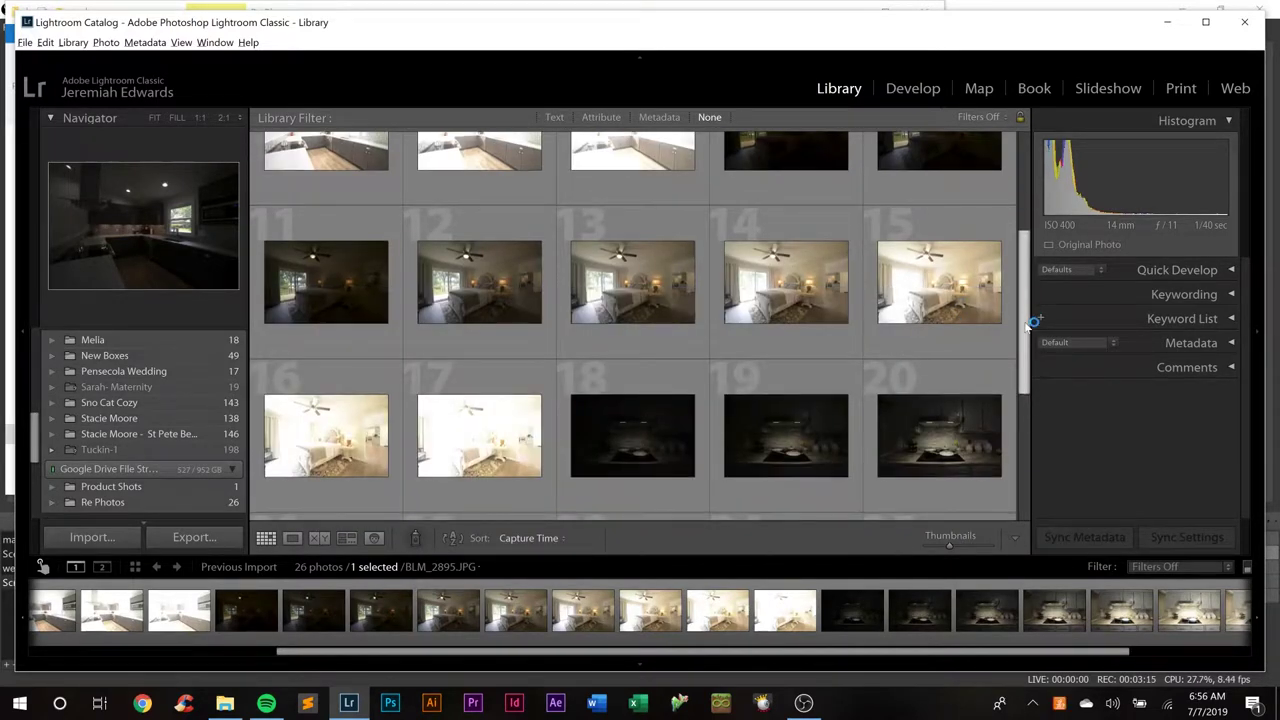
drag(1031, 320, 1031, 449)
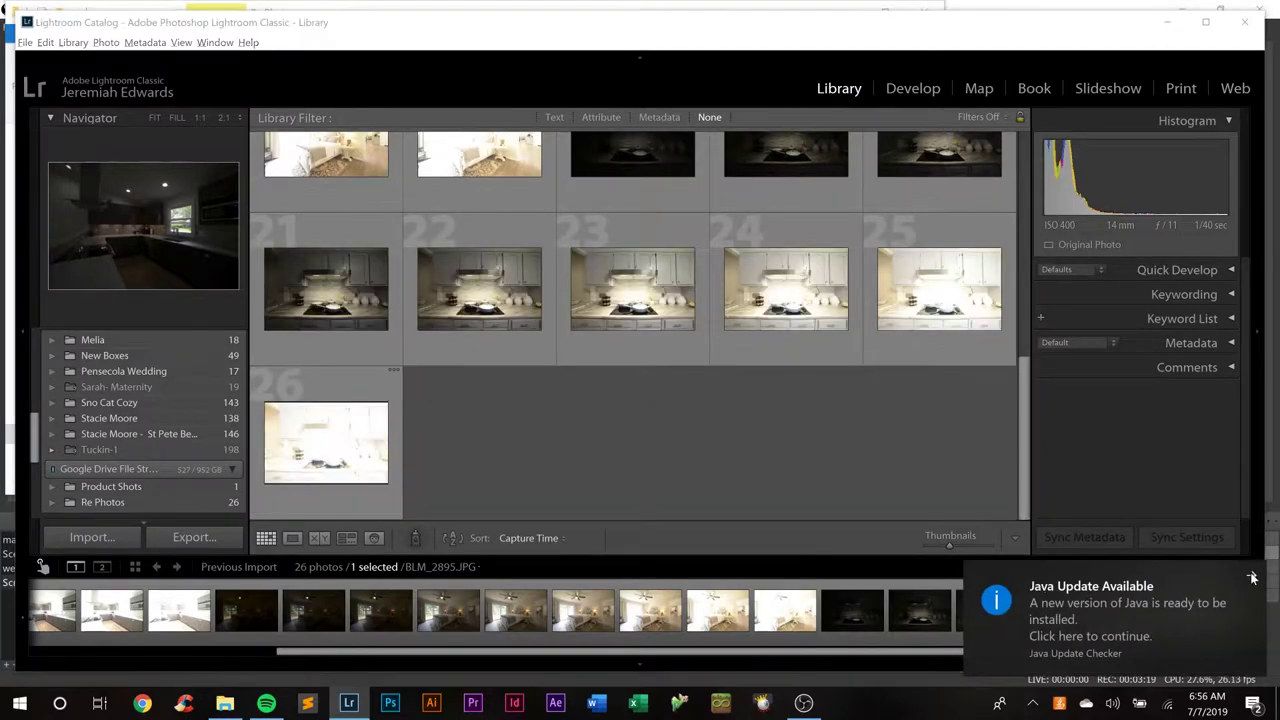
key(alt+Tab)
key(alt+Tab)
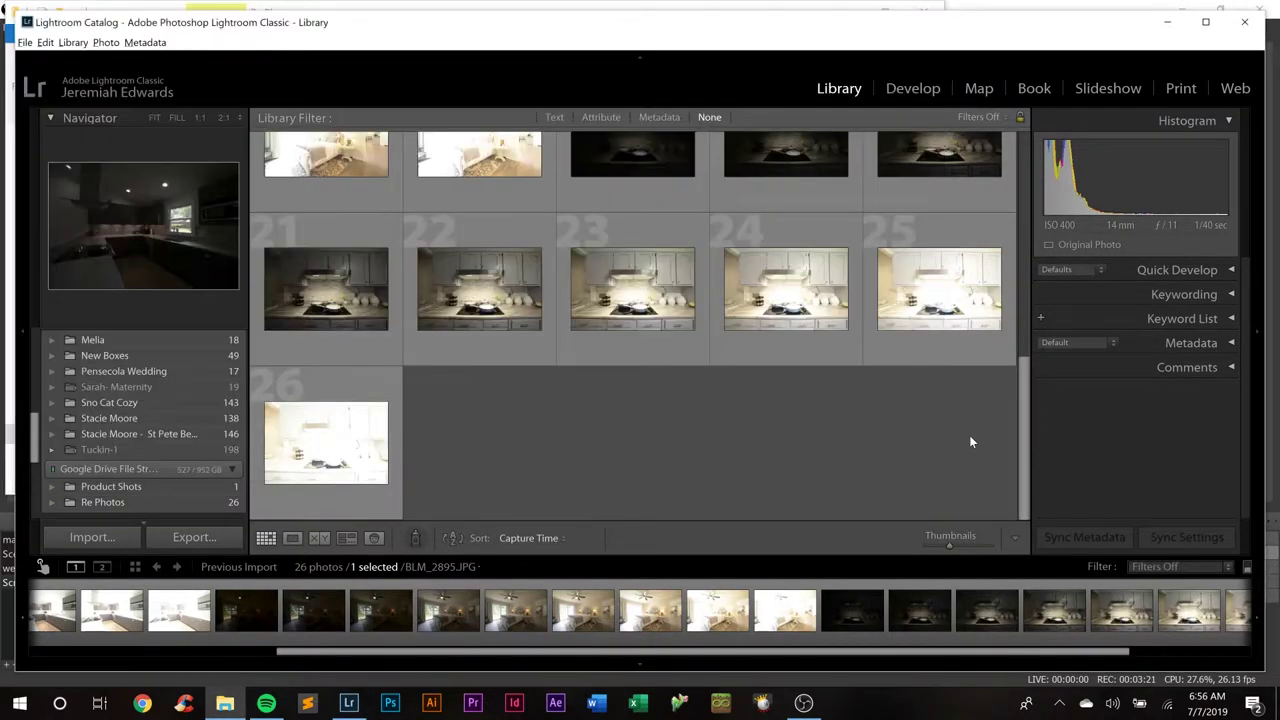
click(817, 477)
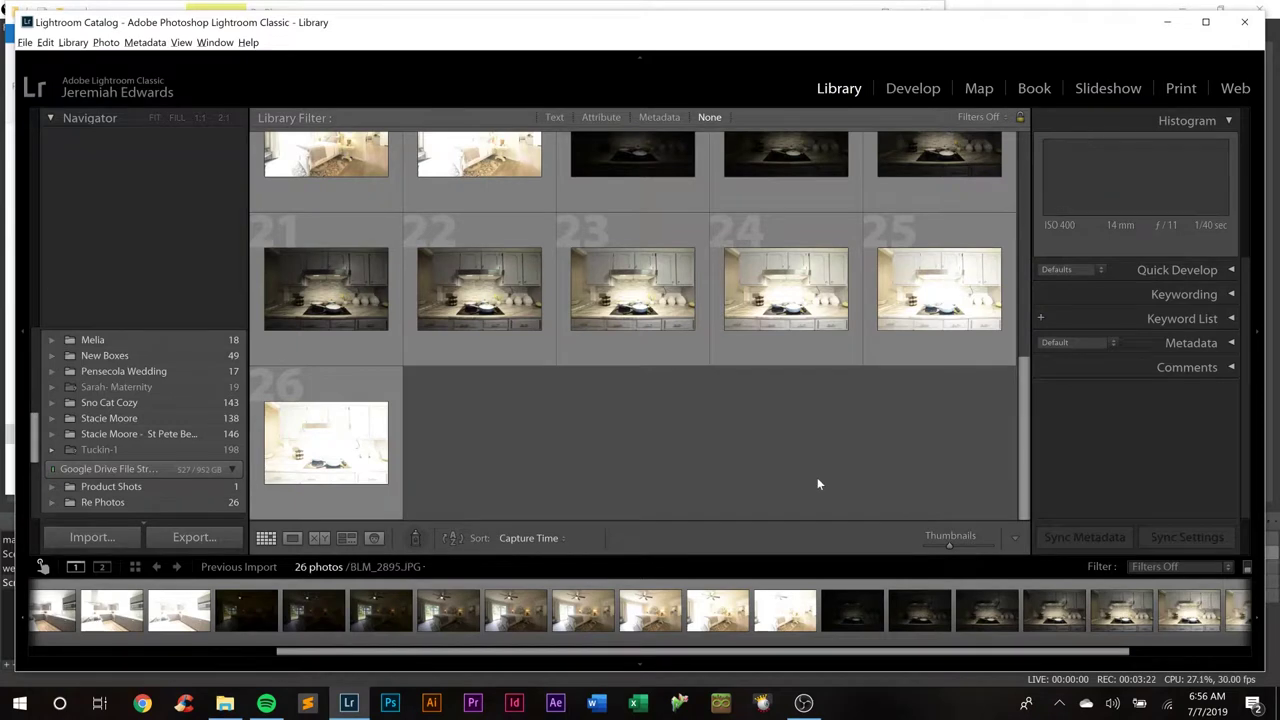
In Develop, select the first eight kitchen shots and close the CCleaner disk-space alert.
click(898, 90)
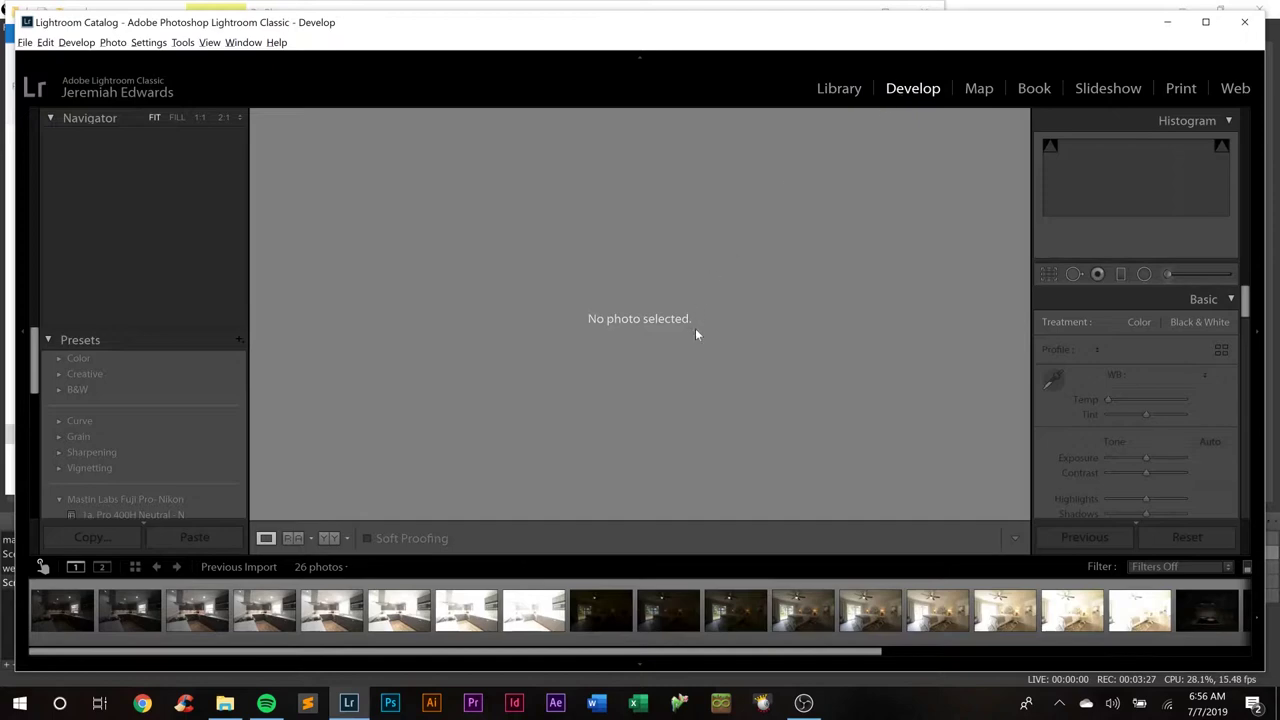
click(62, 630)
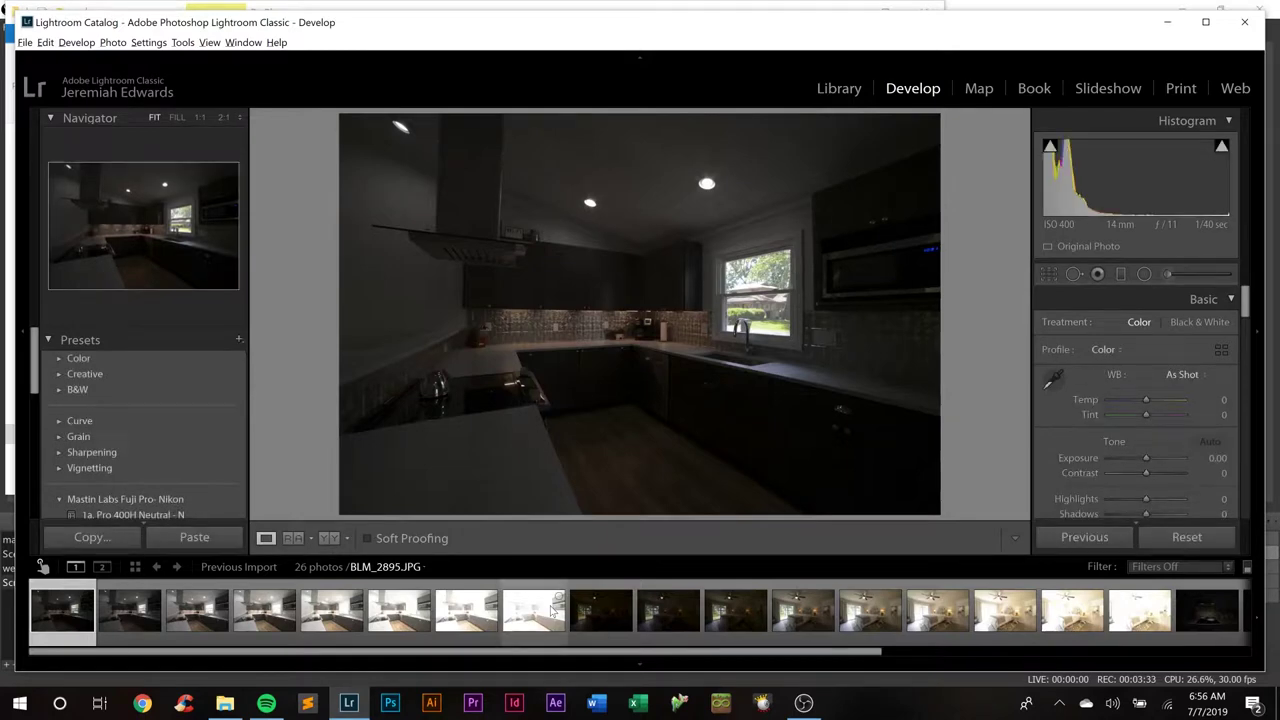
shift+click(555, 612)
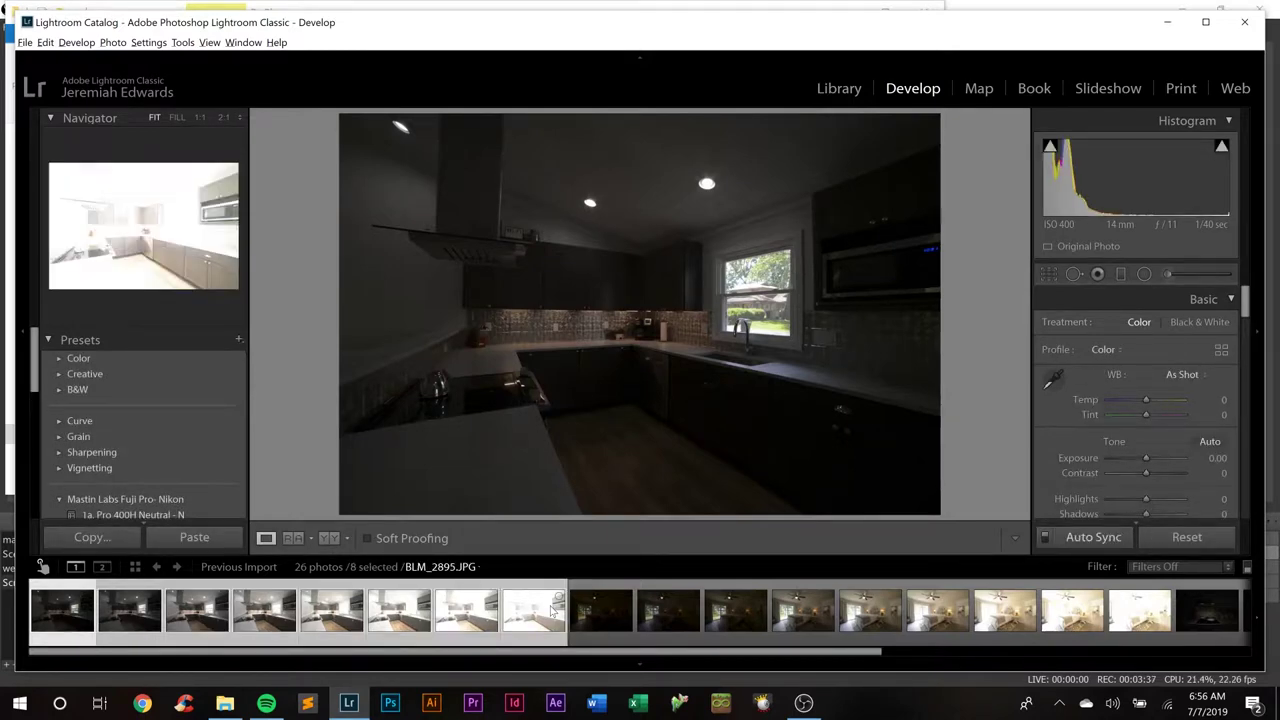
right_click(555, 612)
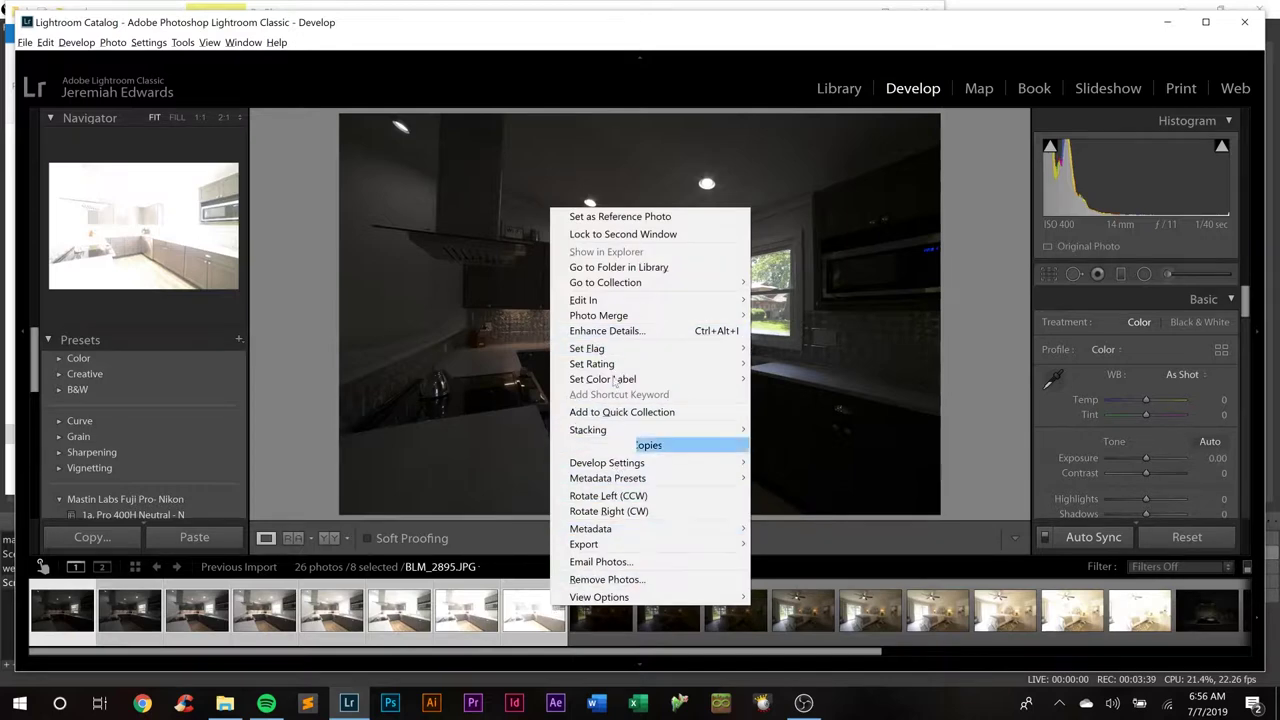
mouse_move(620, 303)
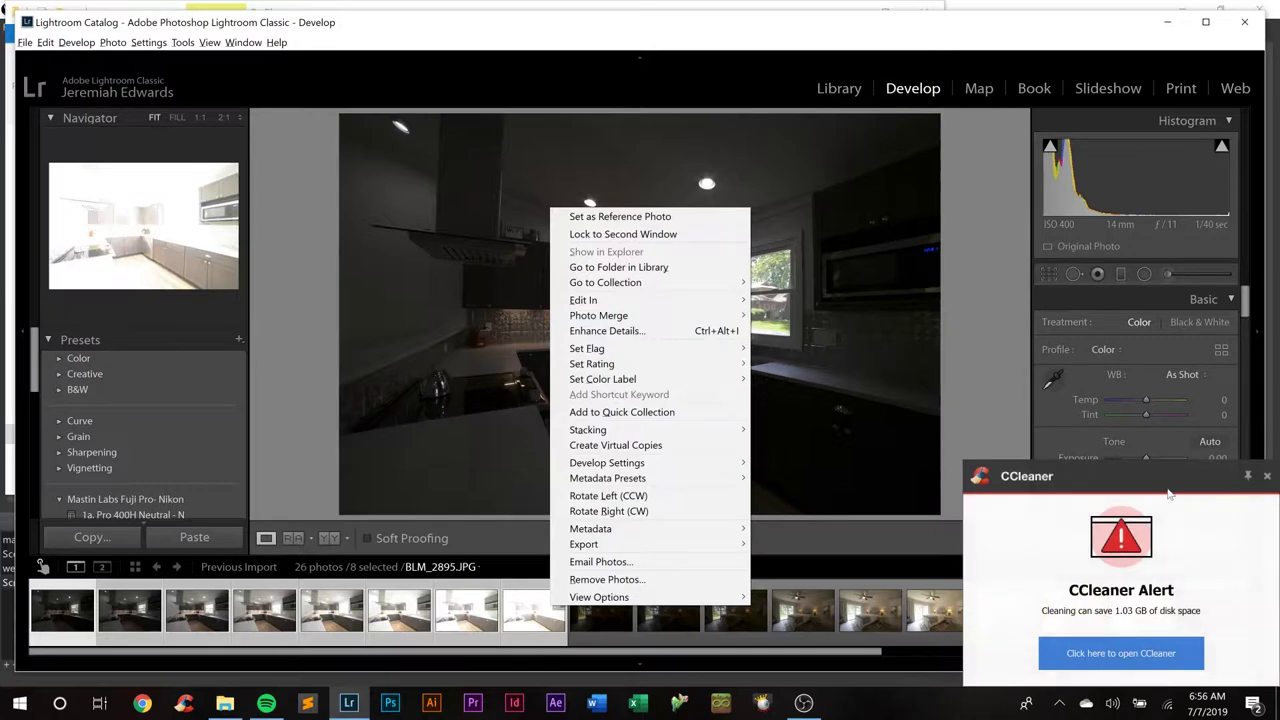
click(1261, 481)
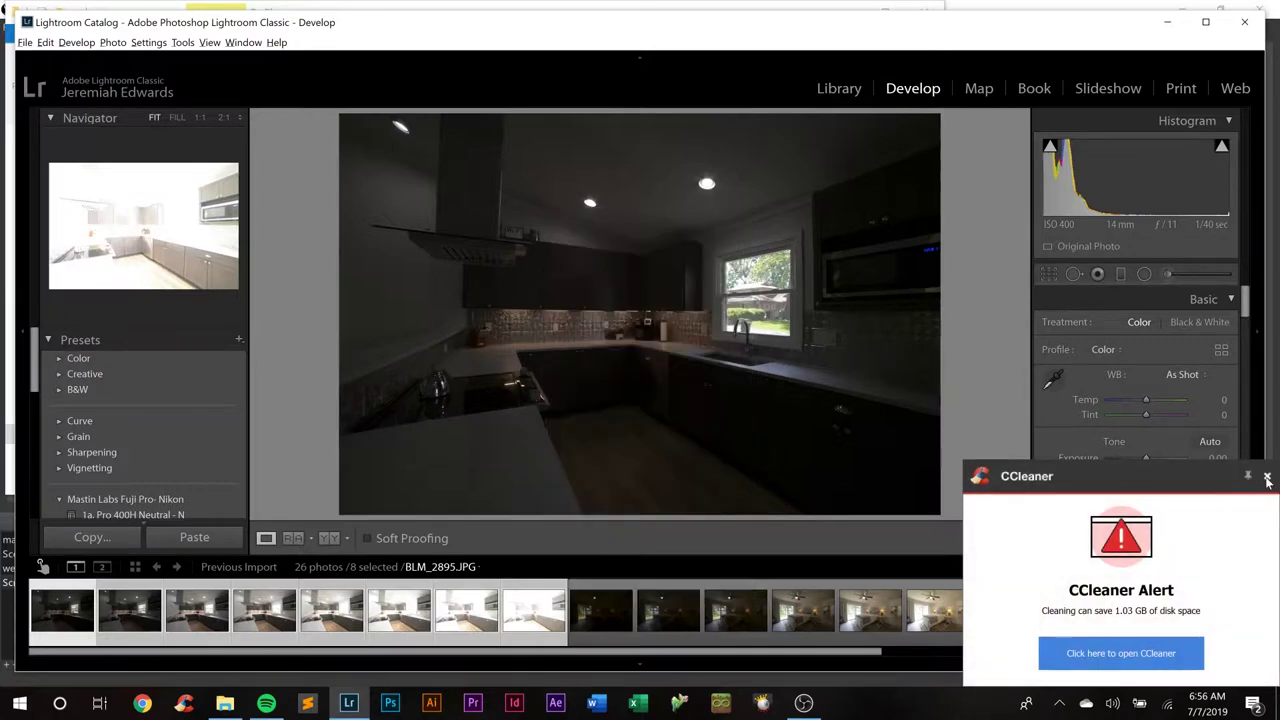
Merge the eight selected kitchen brackets into an HDR with Auto Align and Auto Settings.
right_click(422, 627)
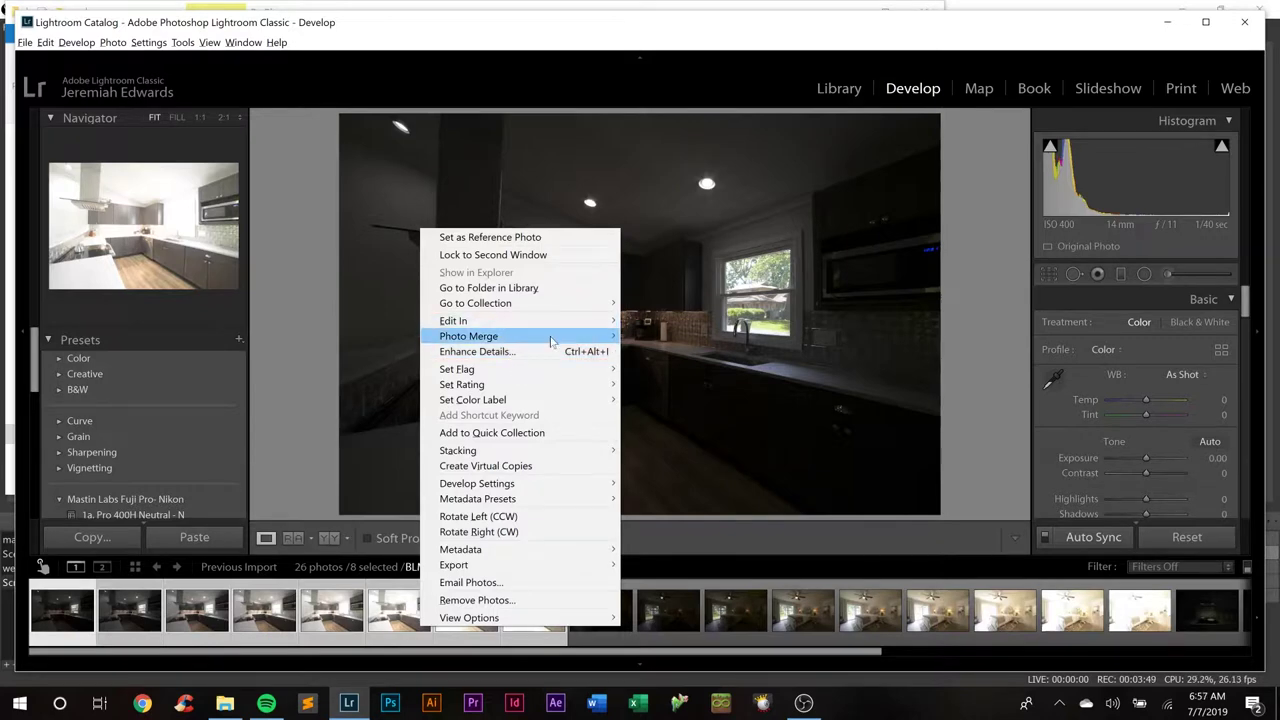
mouse_move(554, 342)
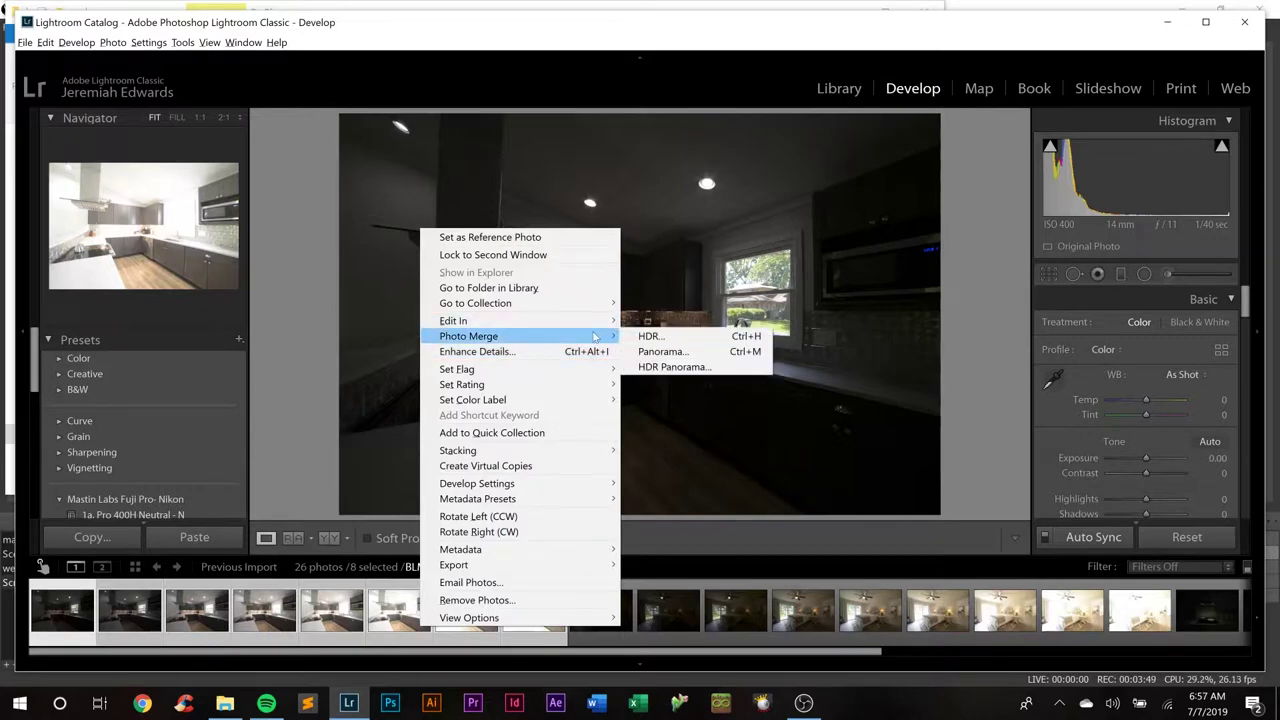
click(679, 343)
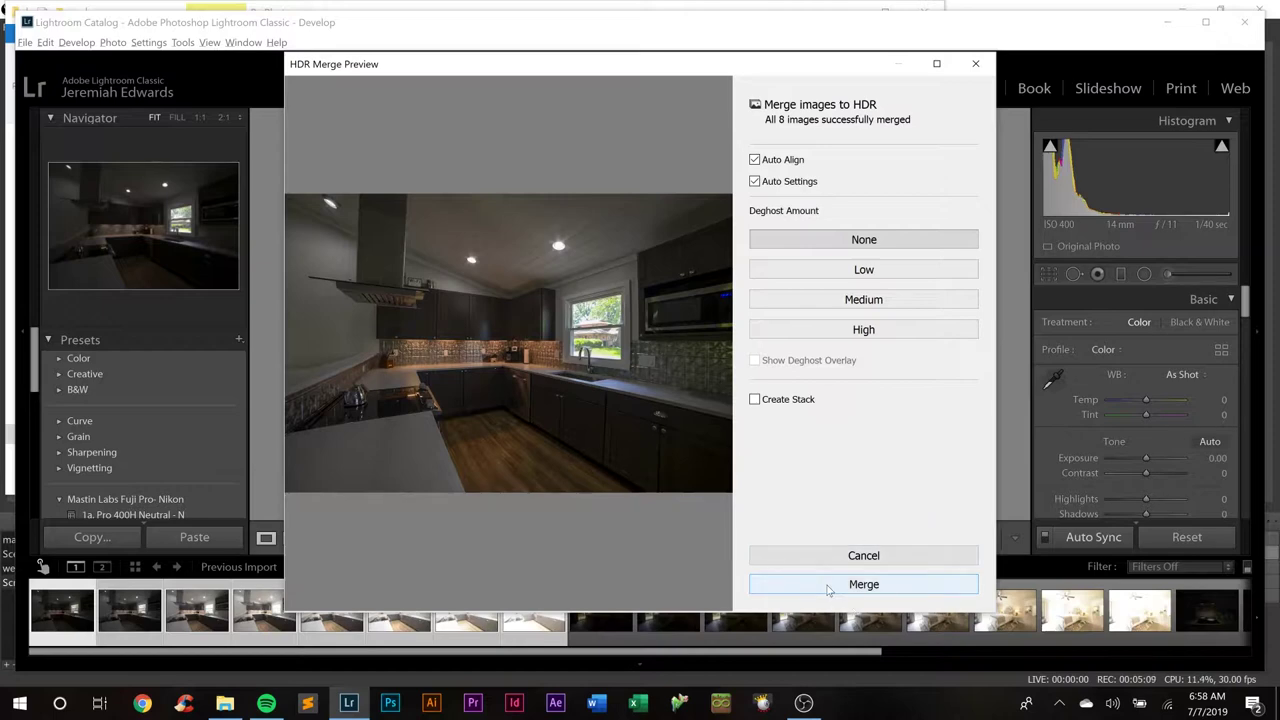
click(863, 584)
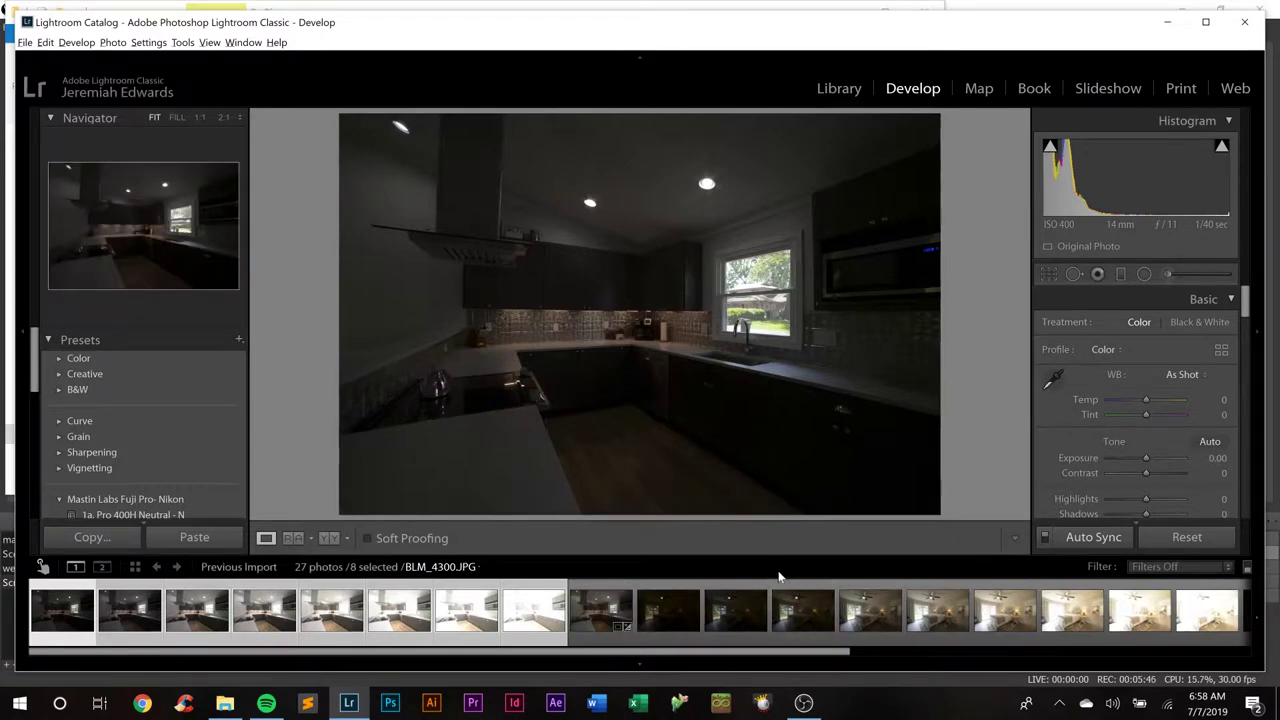
Open the new kitchen HDR BLM_2895-HDR.dng and maximize the Lightroom window.
click(604, 620)
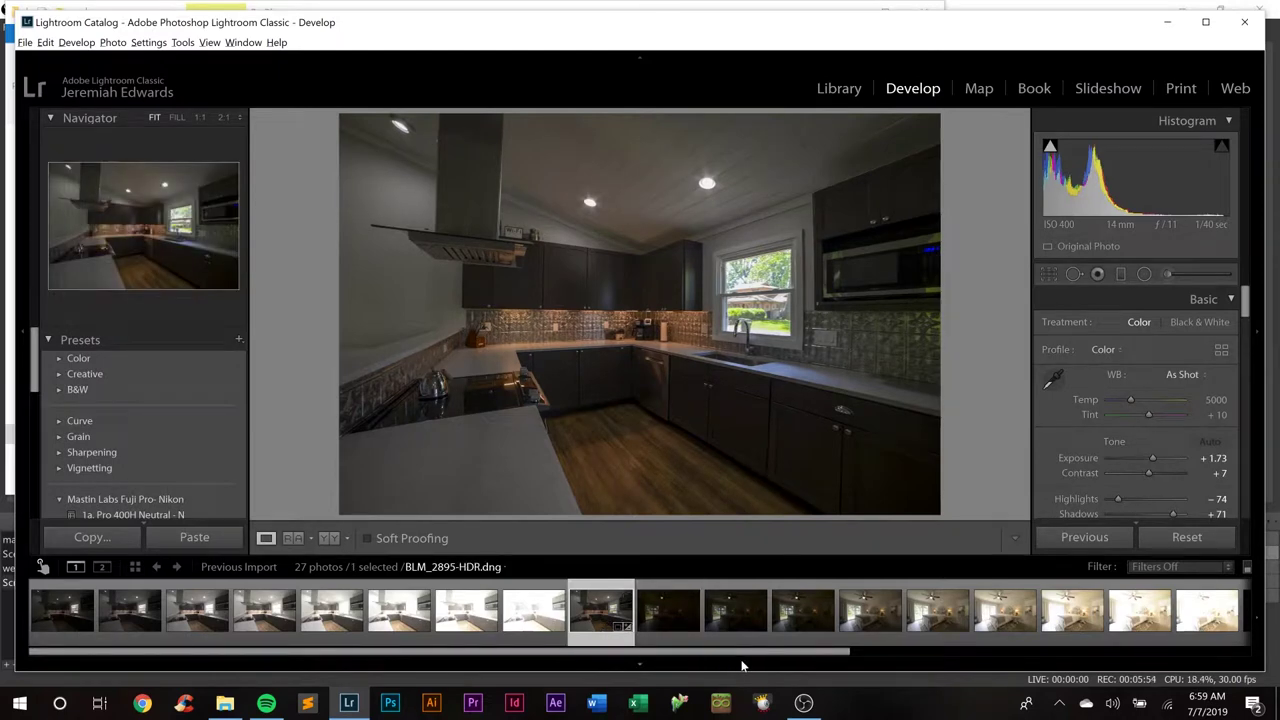
click(741, 665)
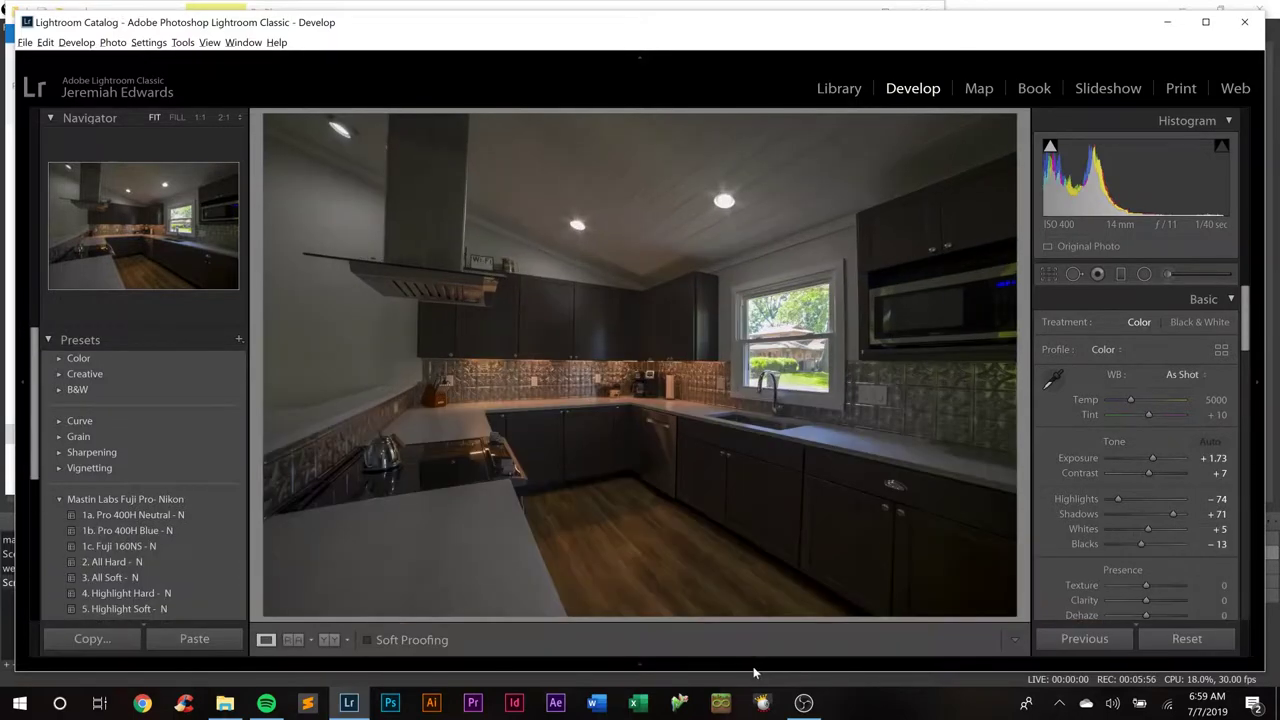
click(756, 668)
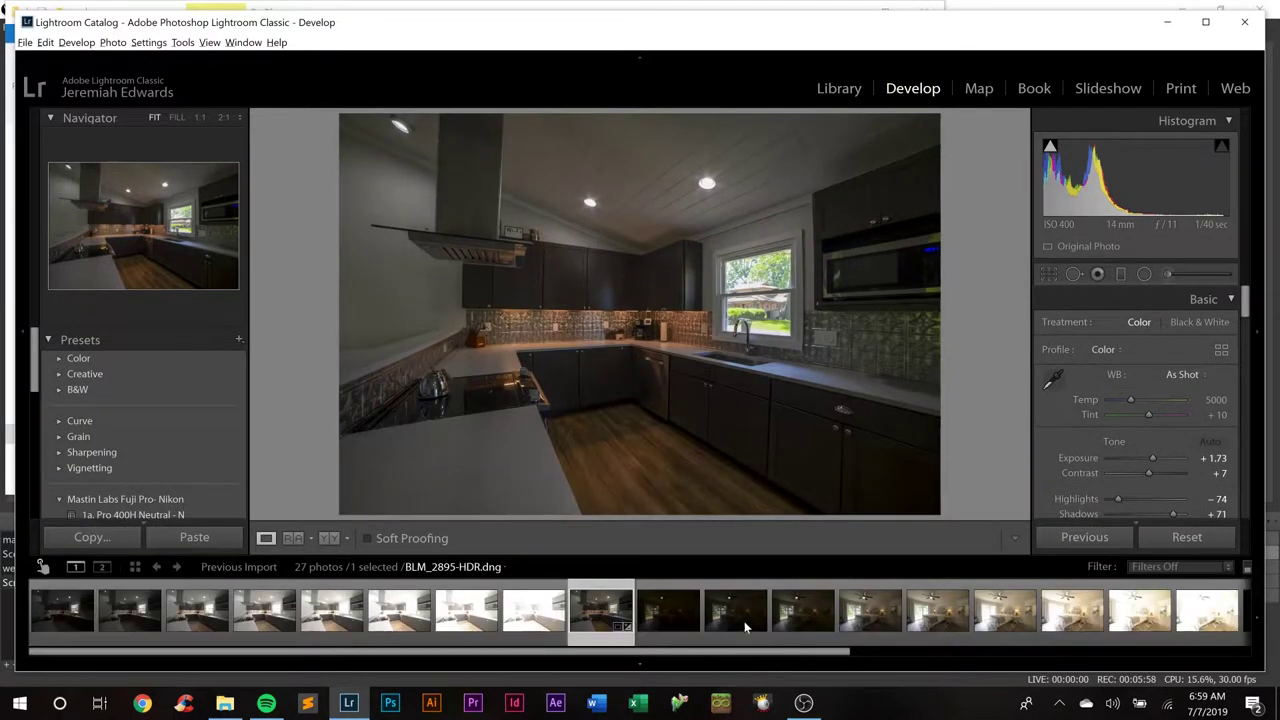
double_click(749, 25)
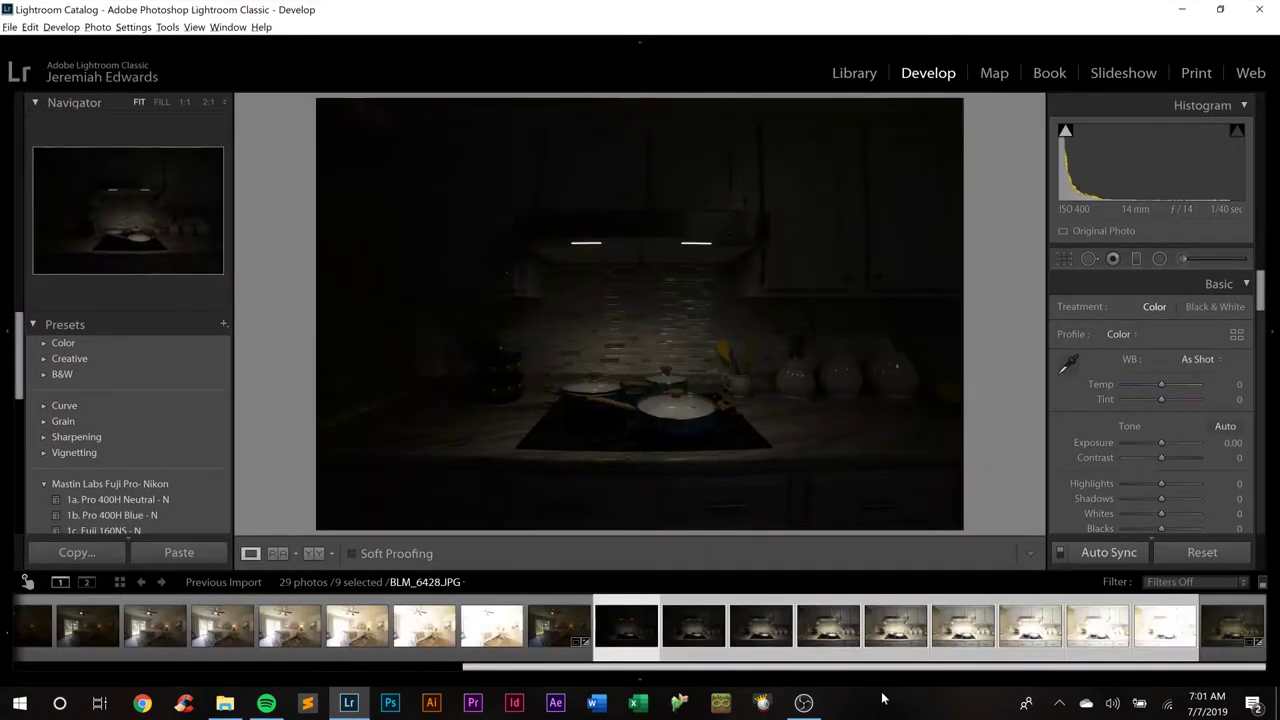
drag(829, 667, 380, 667)
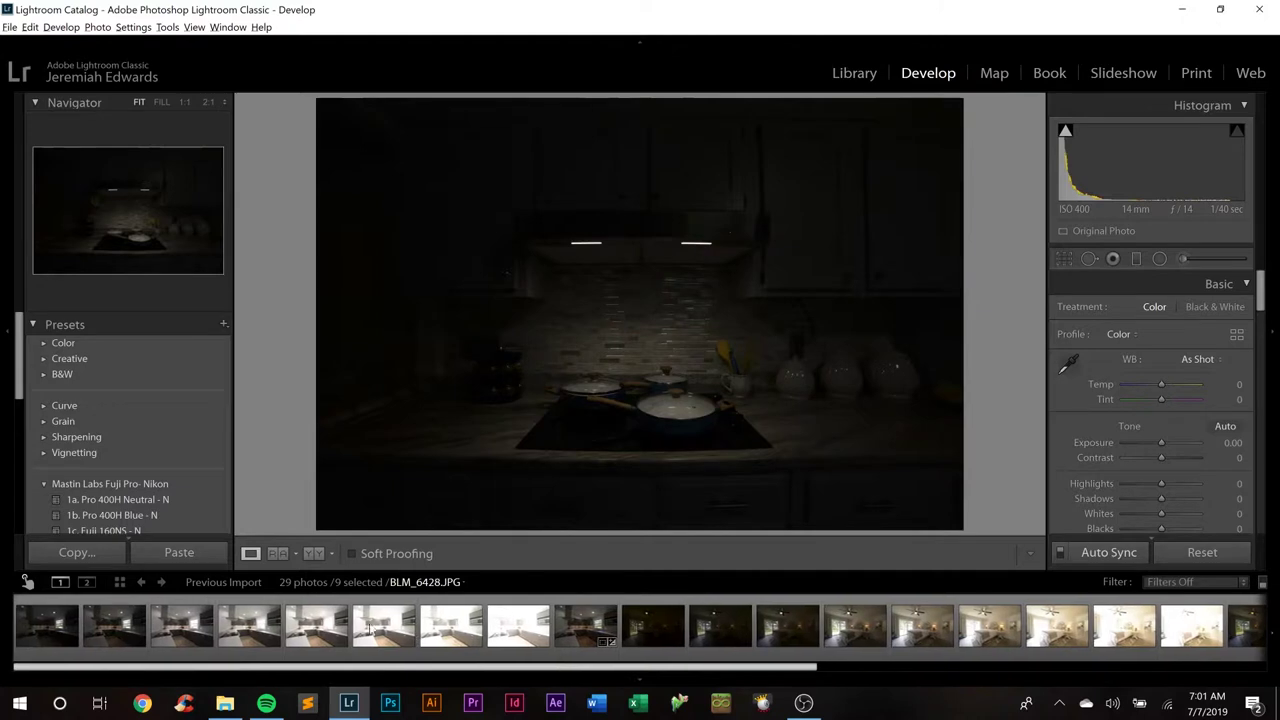
Inspect the kitchen HDR at 1:1 around the window, then return to the full view.
click(603, 628)
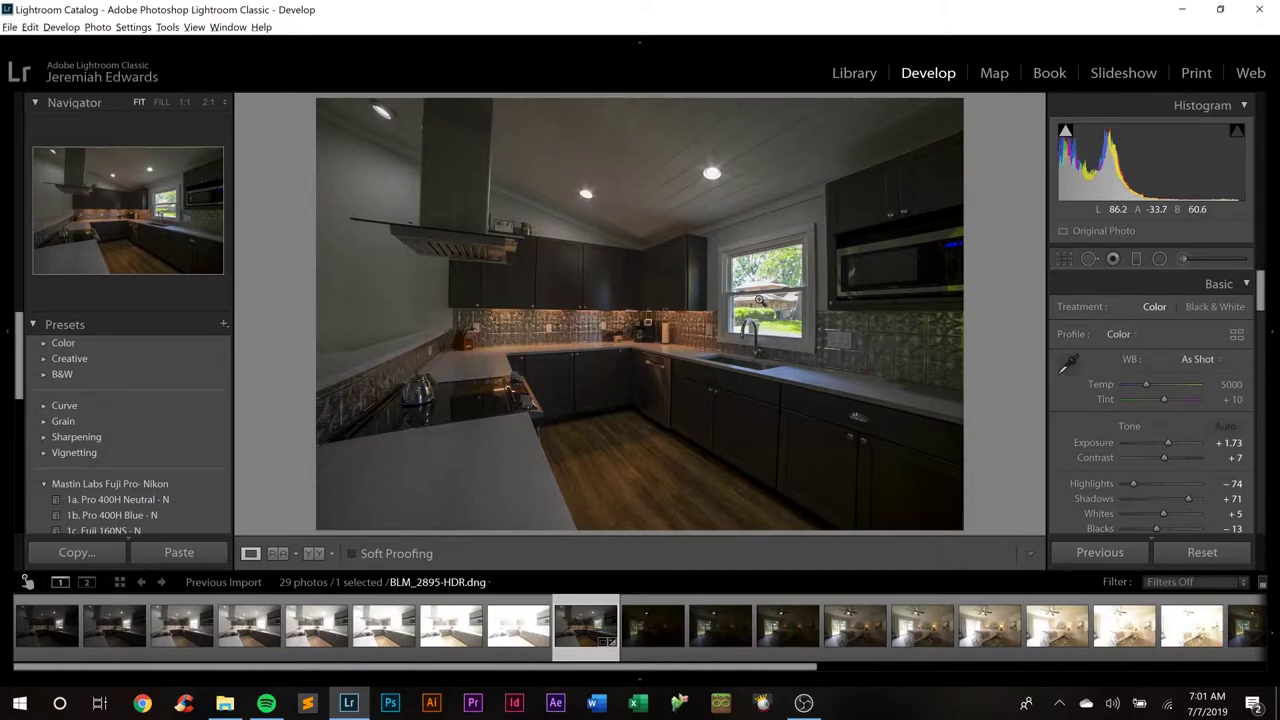
click(760, 299)
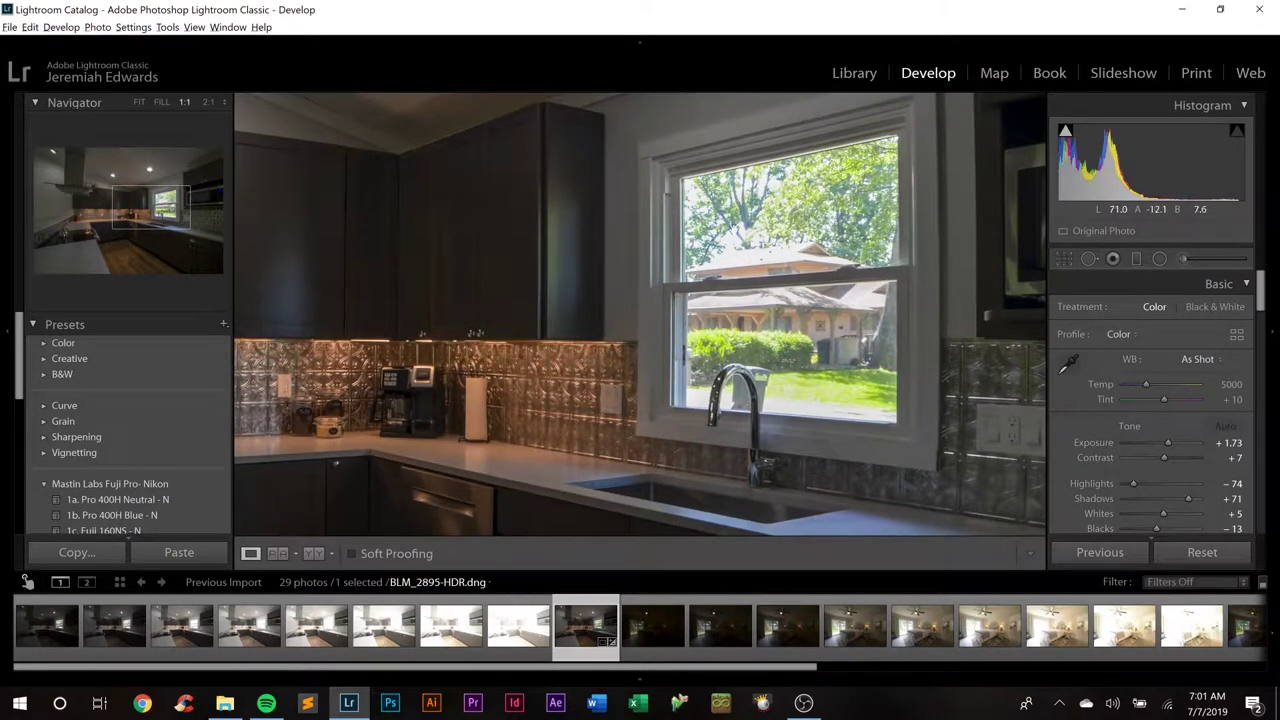
click(740, 290)
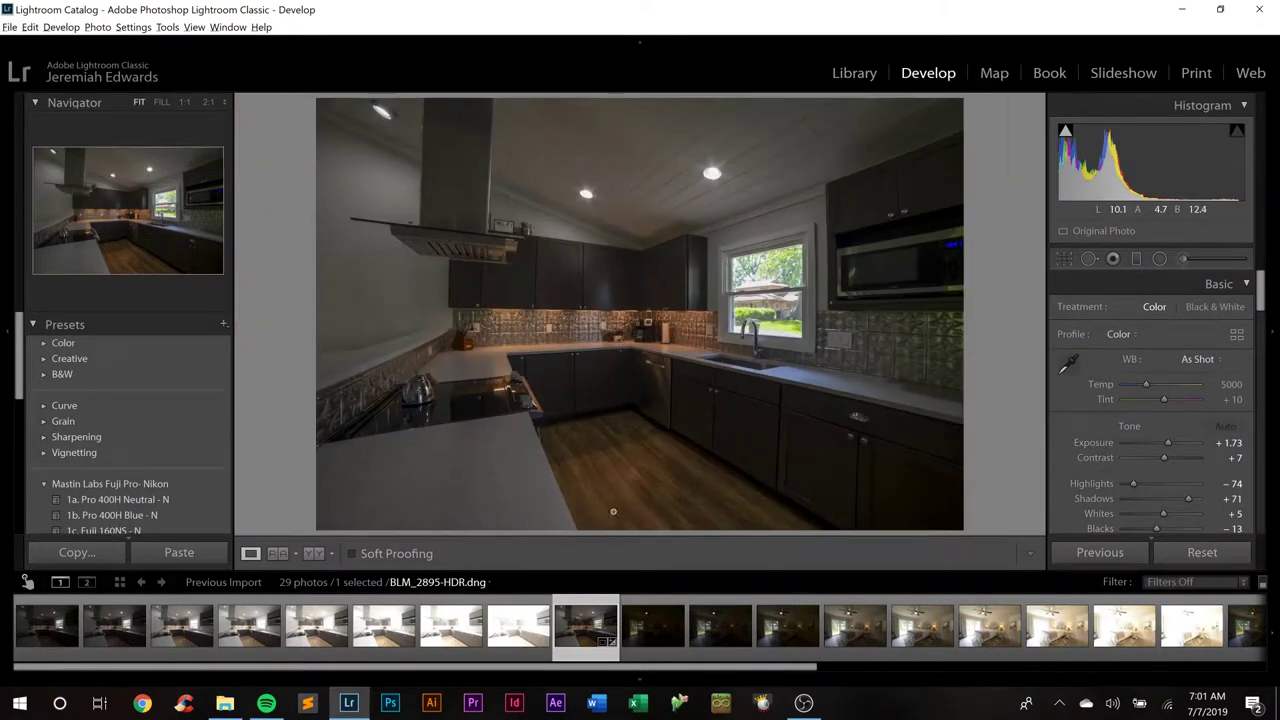
Check the bedroom HDR's glass doors at 1:1, then return to the kitchen HDR.
drag(608, 673, 854, 673)
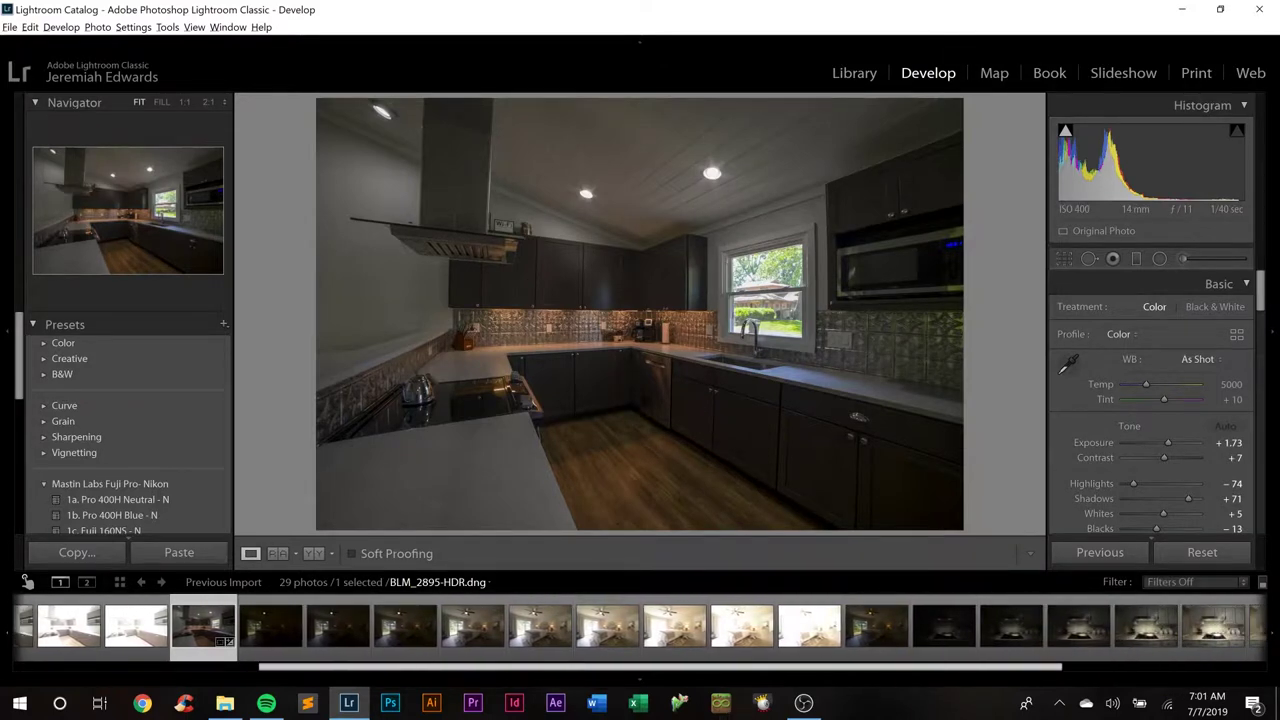
click(865, 652)
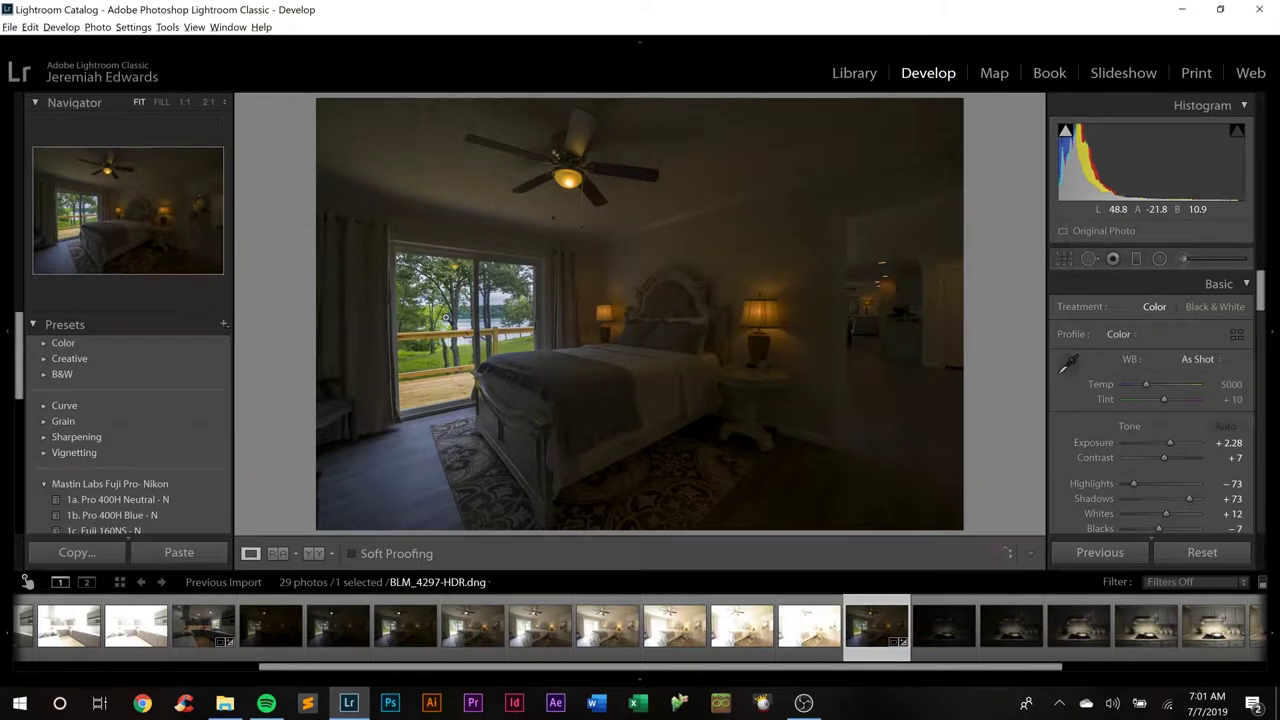
click(447, 316)
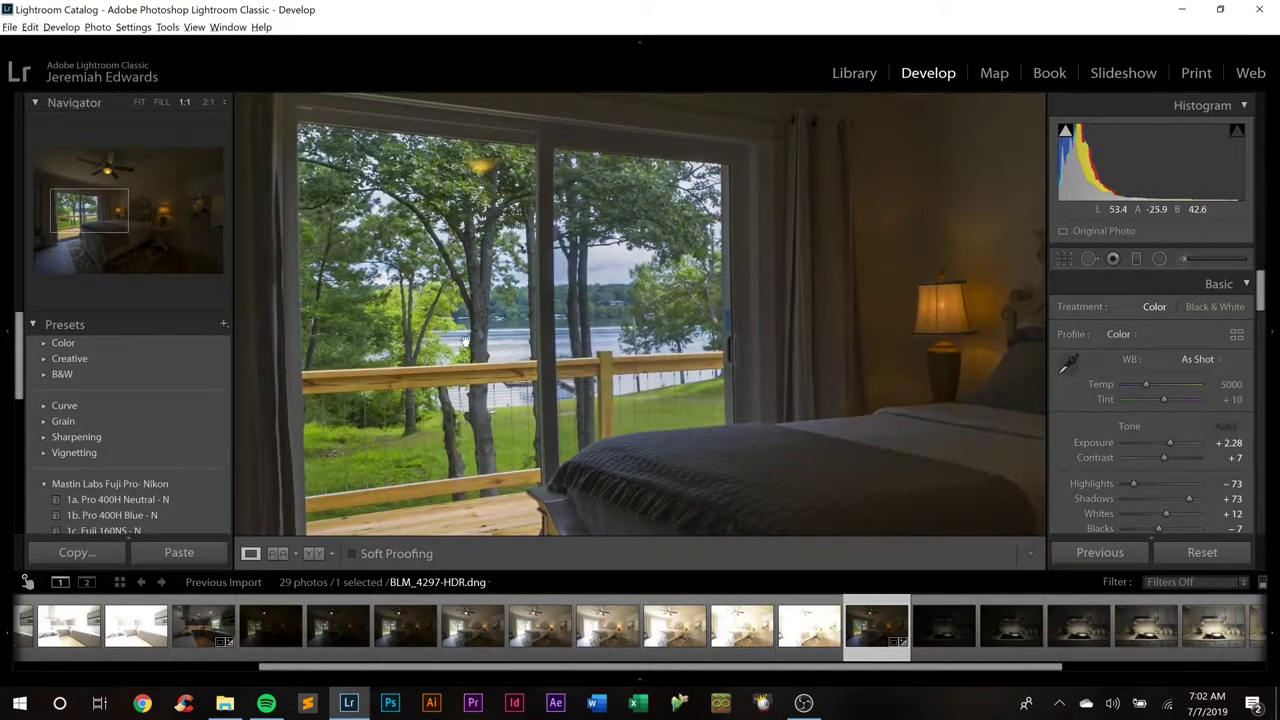
click(715, 197)
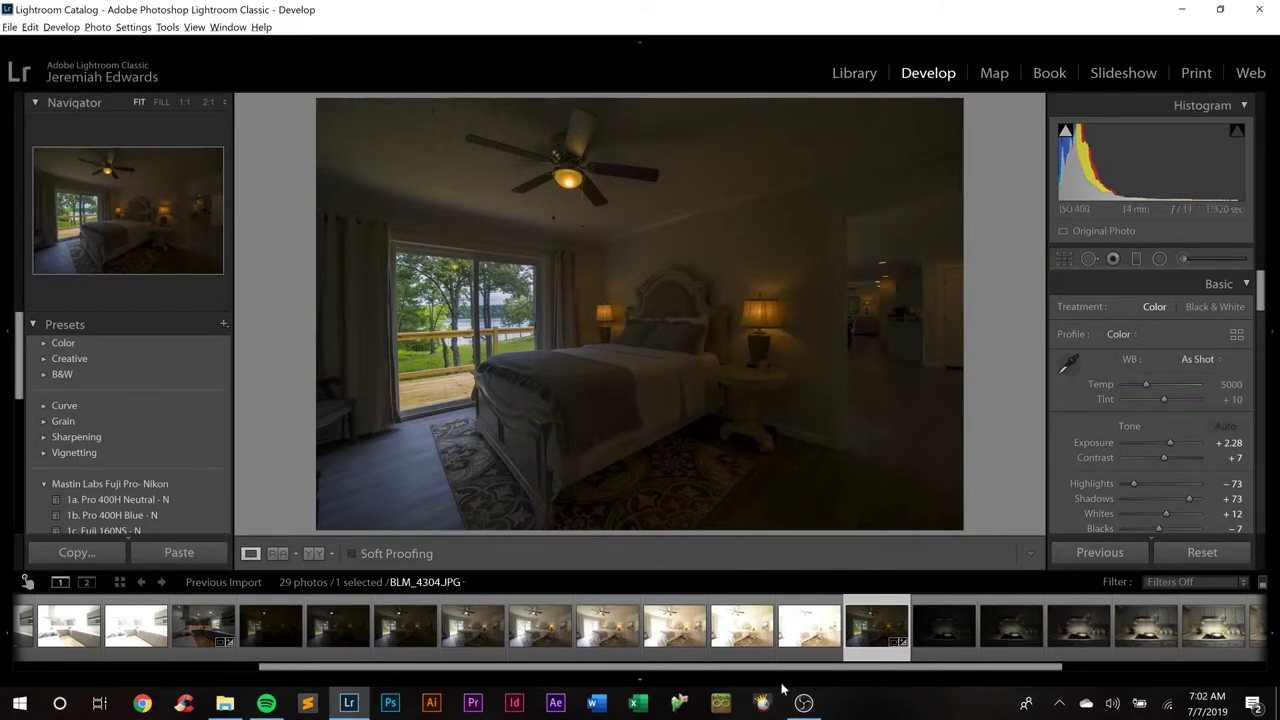
drag(796, 668, 666, 668)
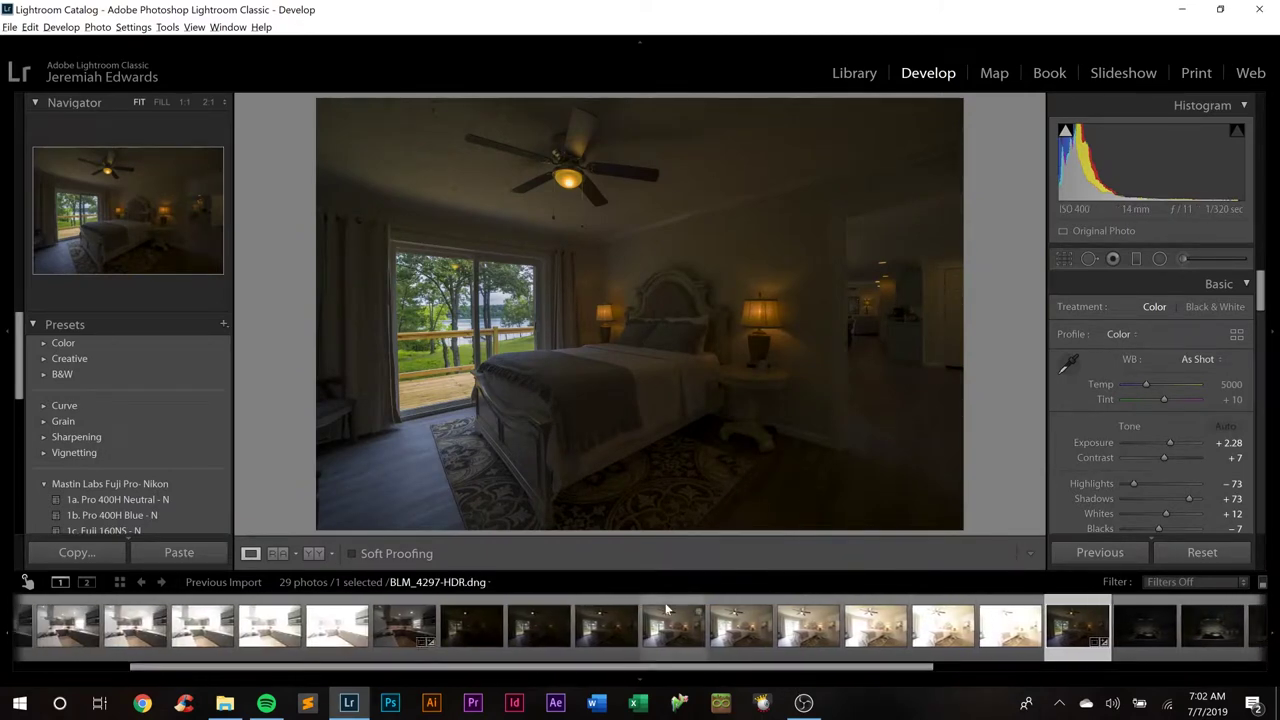
click(400, 624)
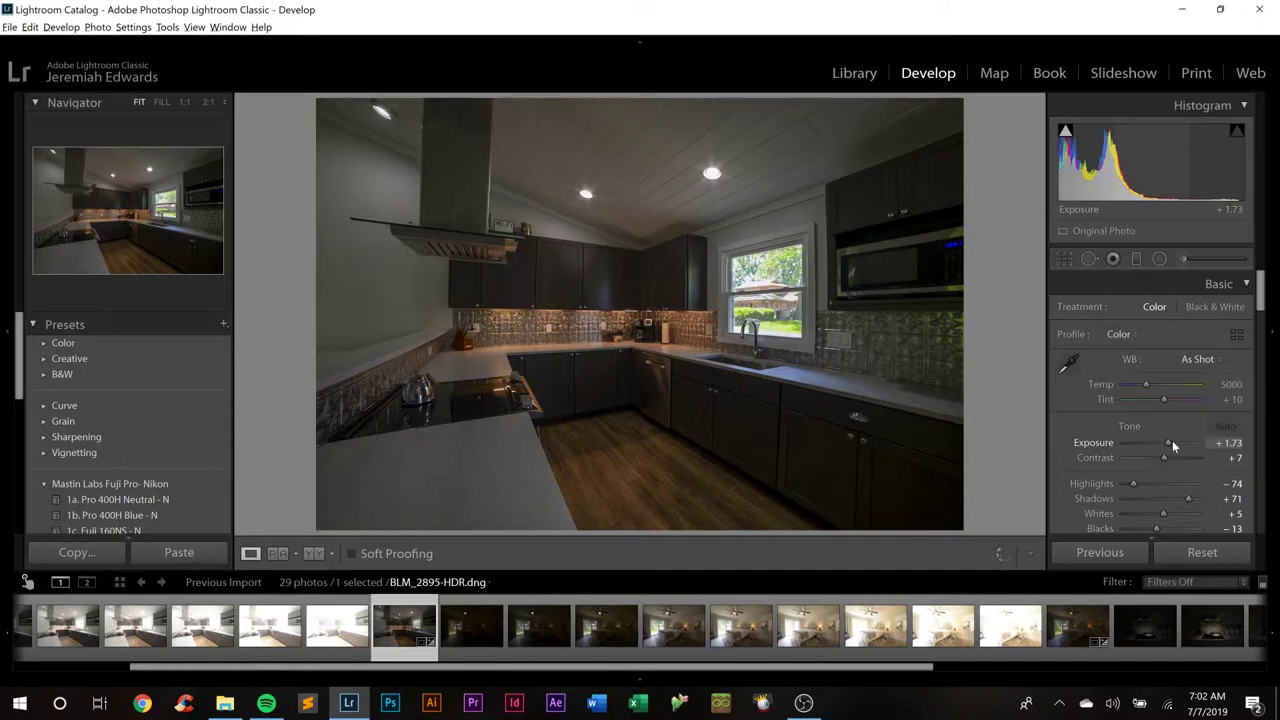
Apply the 1b. Pro 400H Blue - N preset, set Exposure to +3.24 and Temp to 5289.
mouse_move(1172, 442)
mouse_down()
mouse_move(1188, 442)
mouse_move(1175, 445)
mouse_up()
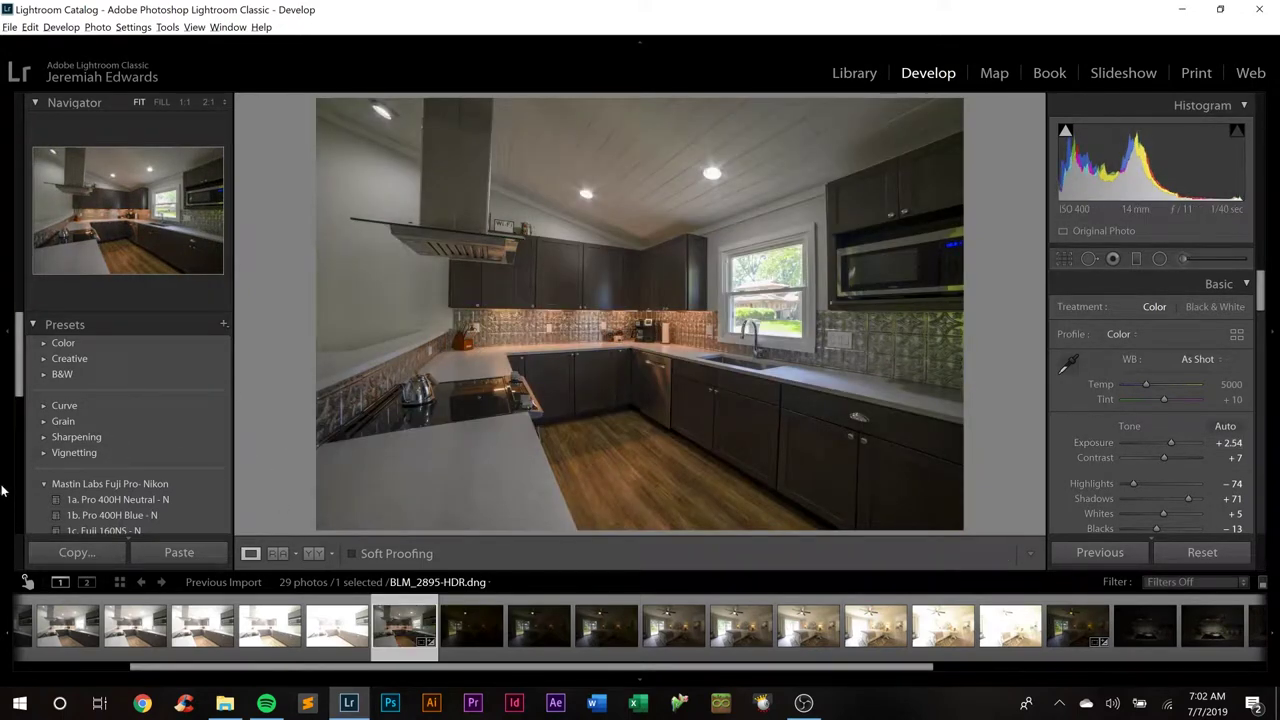
click(125, 515)
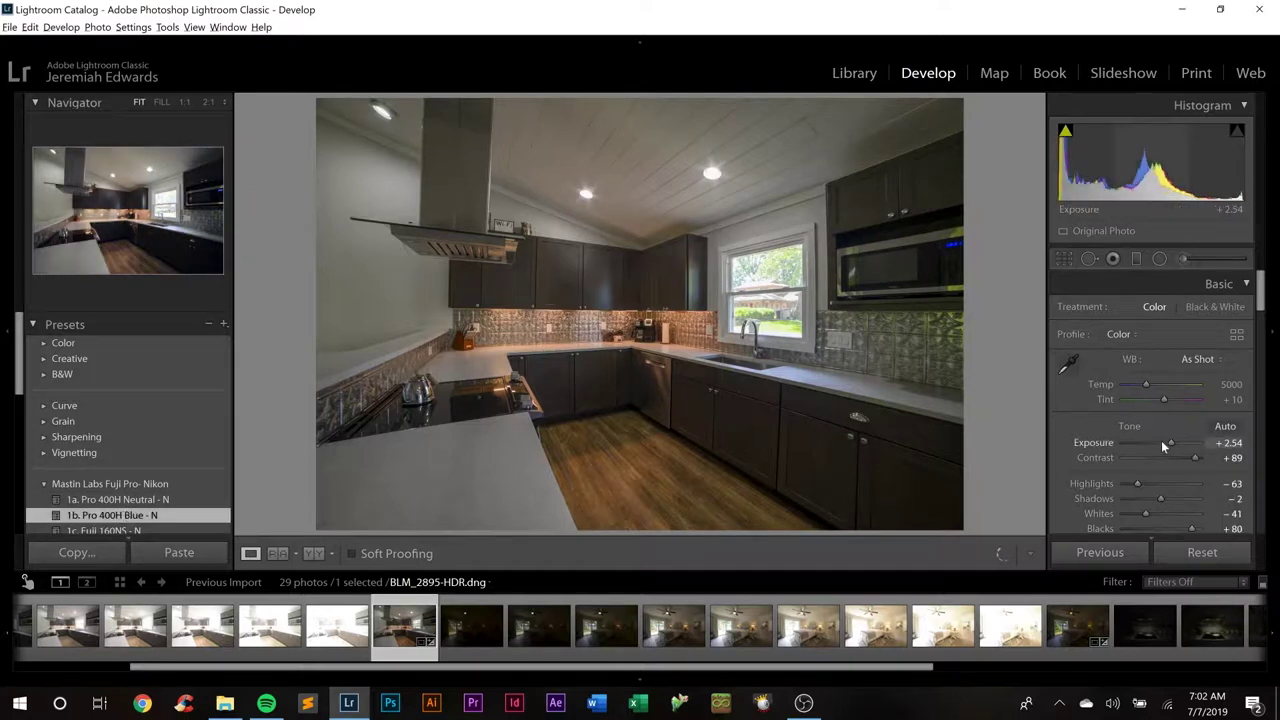
click(1226, 443)
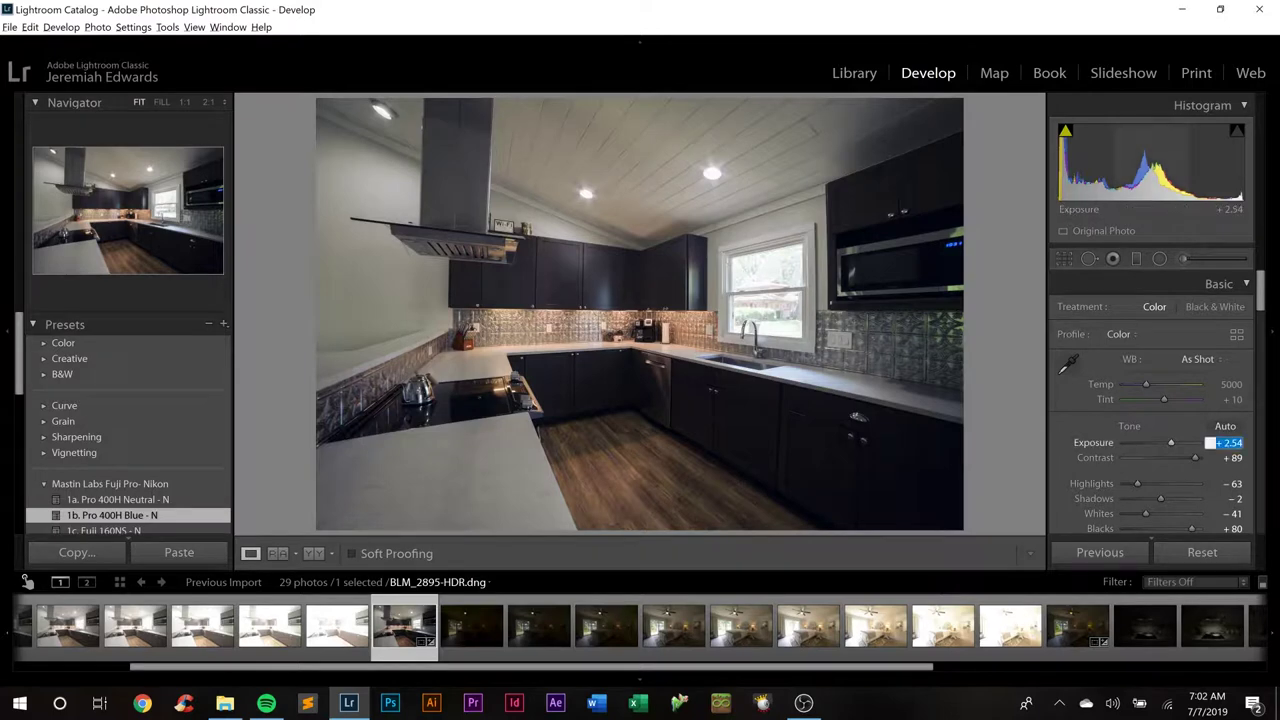
key(Up)
key(Up)
key(Up)
key(Up)
key(Up)
key(Up)
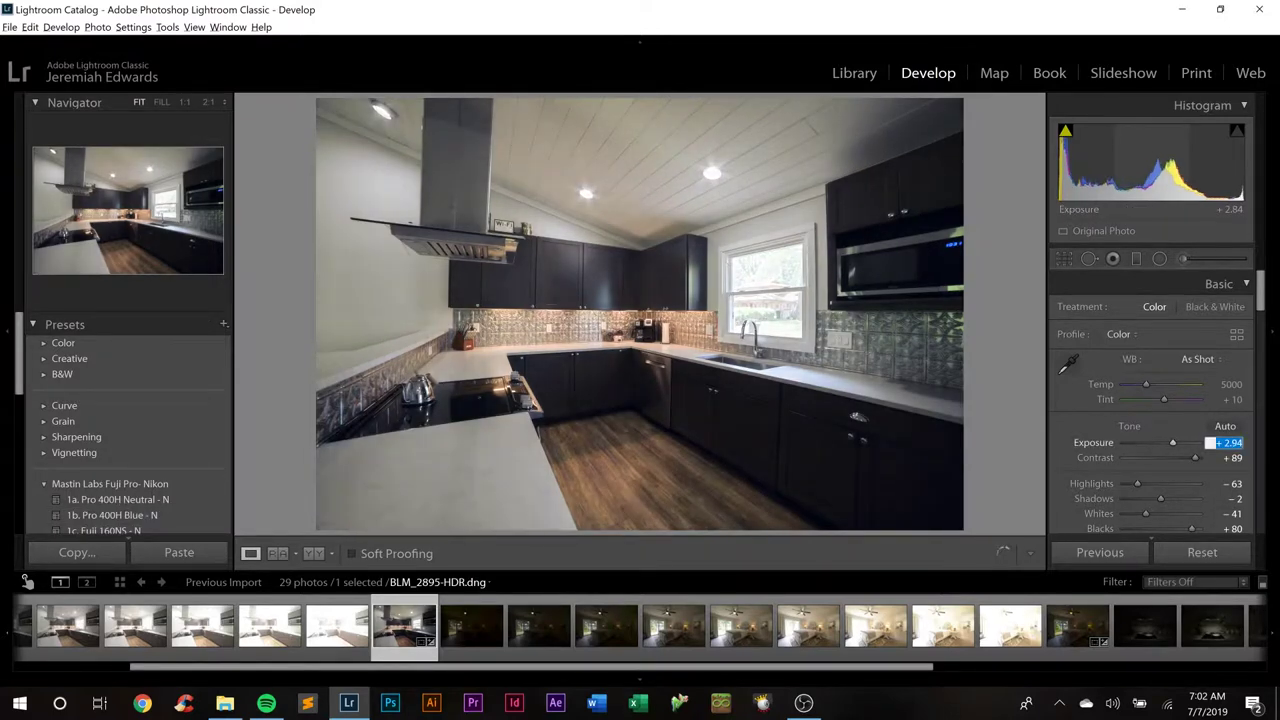
key(Up)
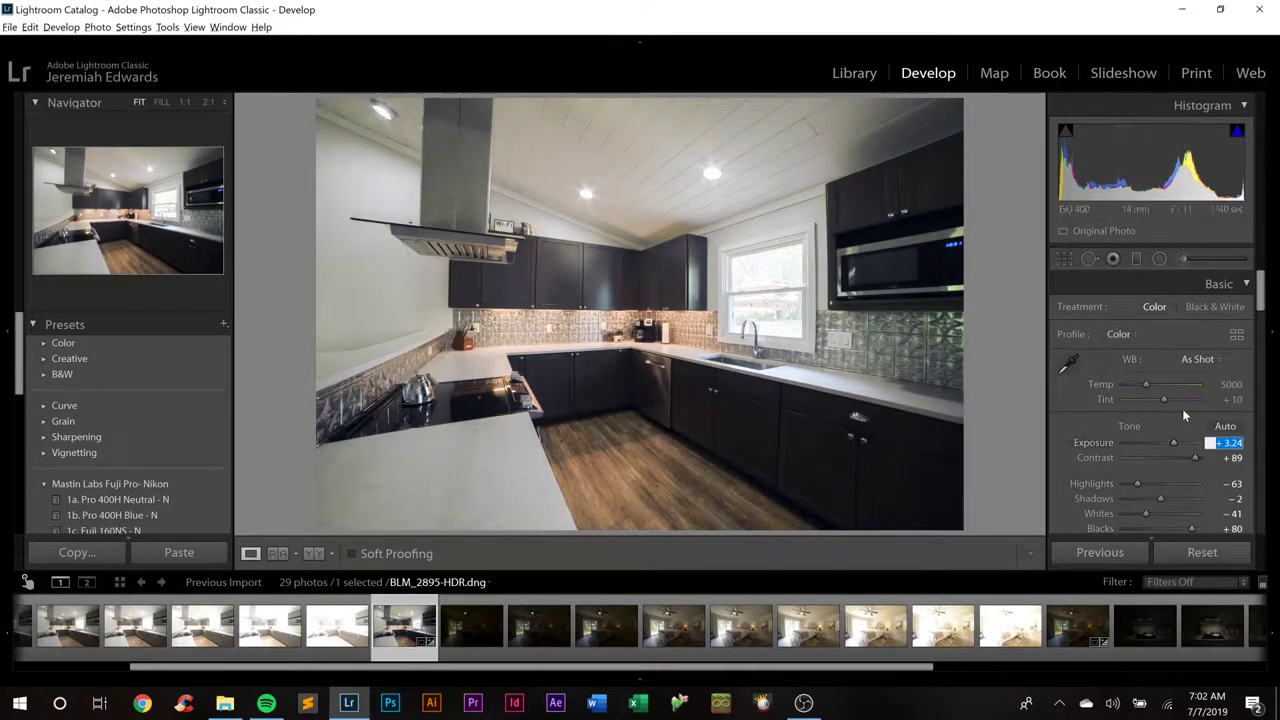
drag(1144, 385, 1147, 383)
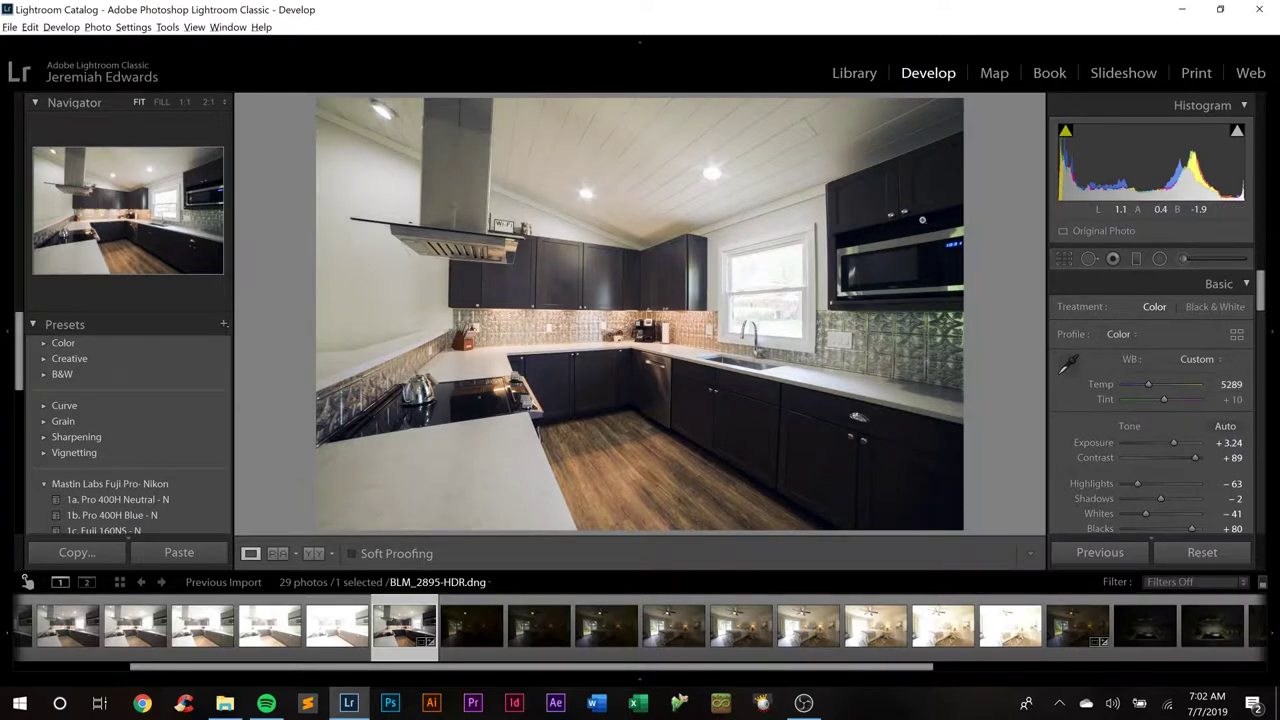
Add a graduated filter over the dark lower-right cabinets with Exposure 1.80.
click(1137, 258)
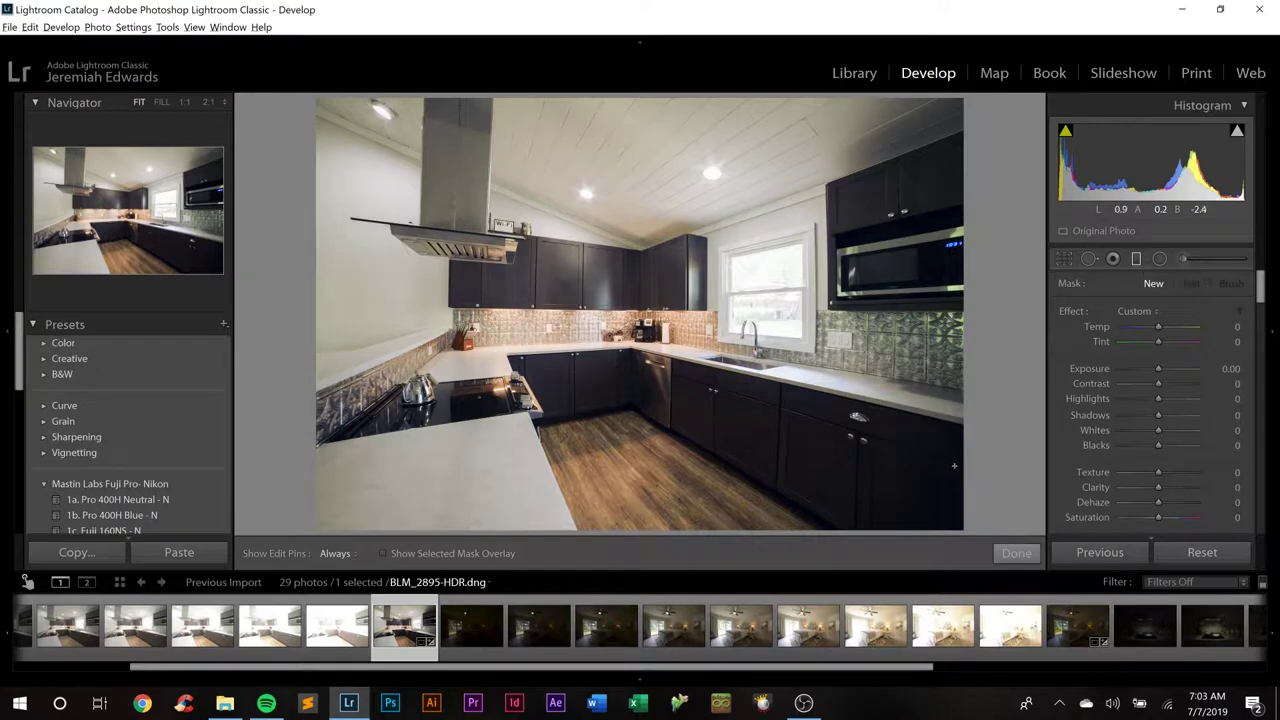
drag(897, 428, 886, 410)
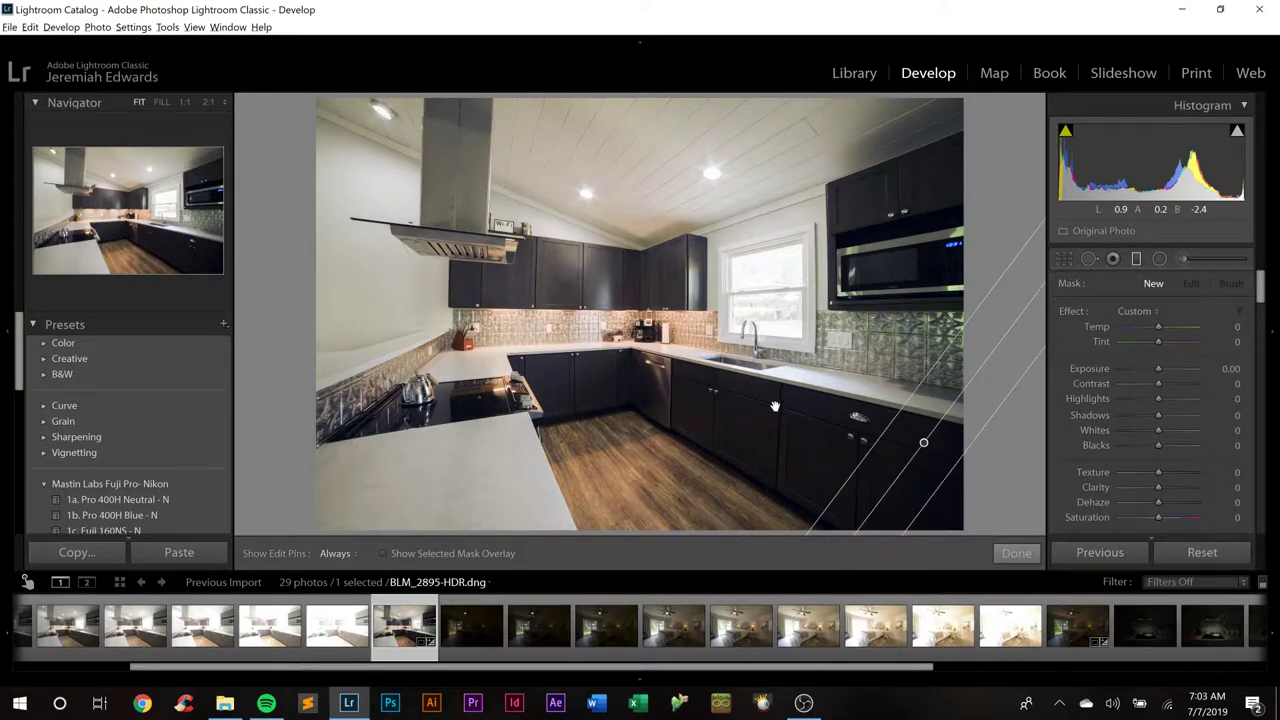
drag(775, 407, 770, 412)
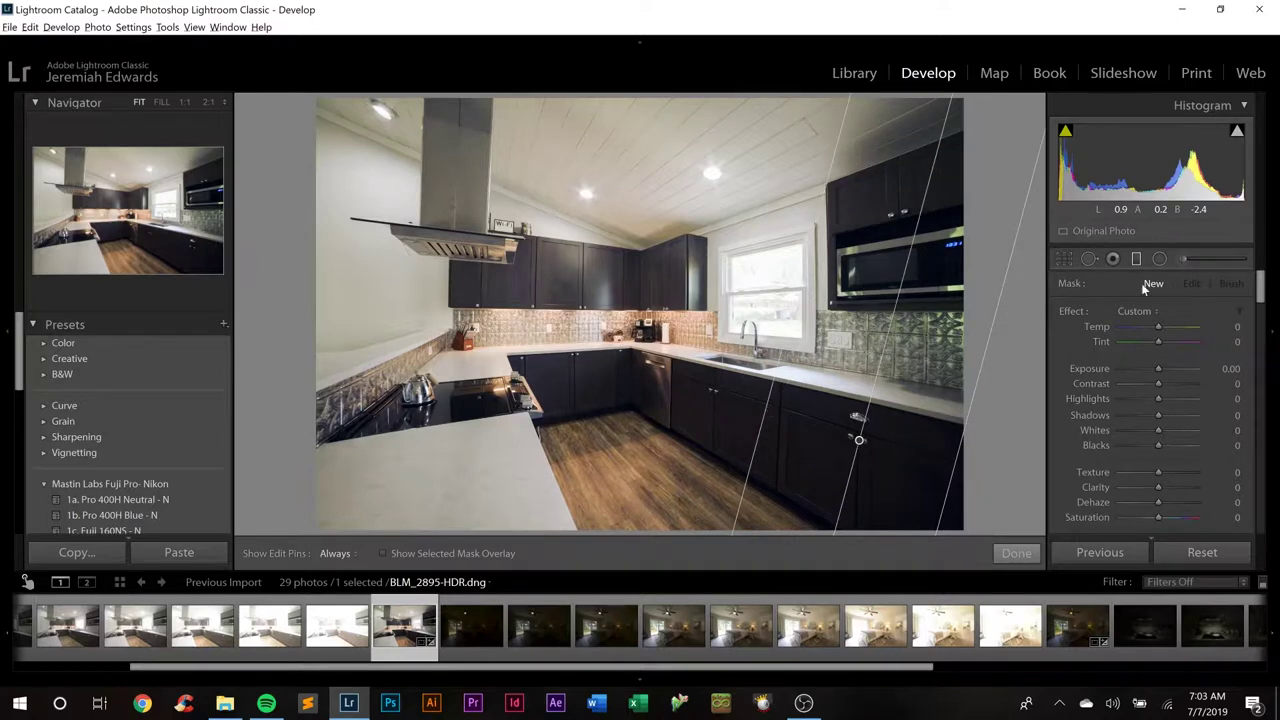
click(1233, 369)
key(Up)
key(Up)
key(Up)
key(Up)
key(Up)
key(Up)
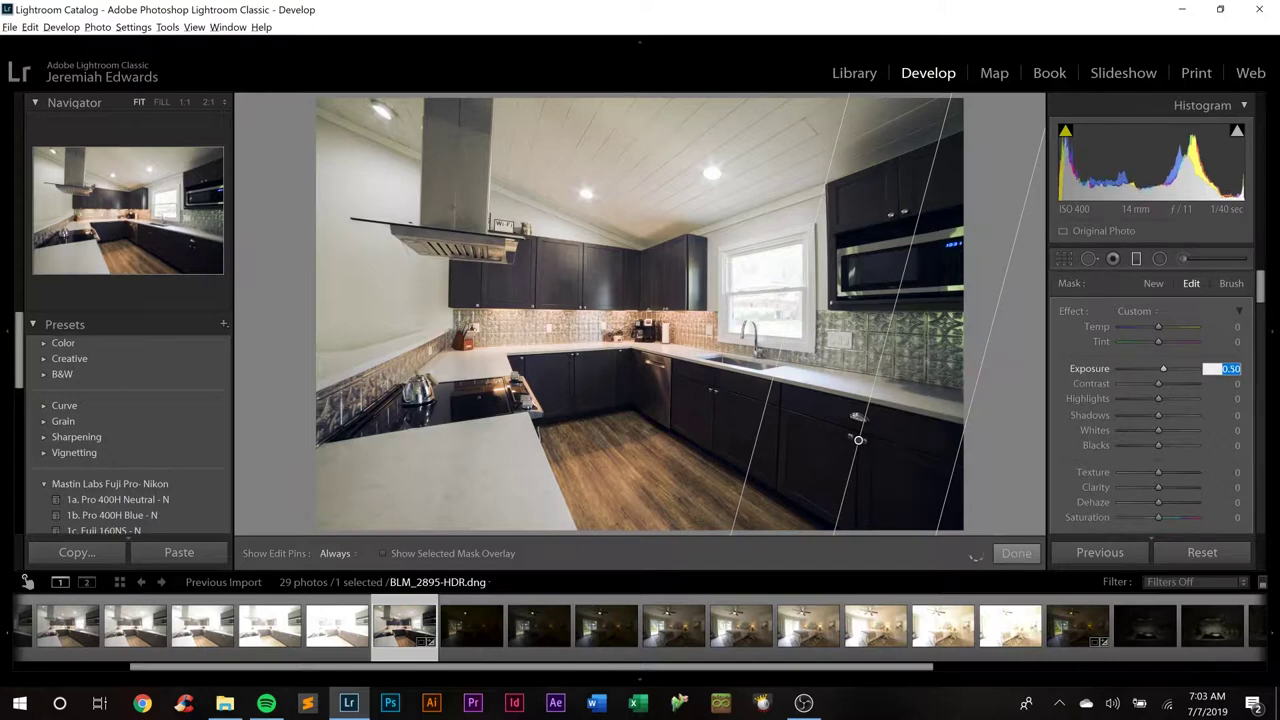
key(Up)
key(Up)
key(Up)
key(Up)
key(Up)
key(Up)
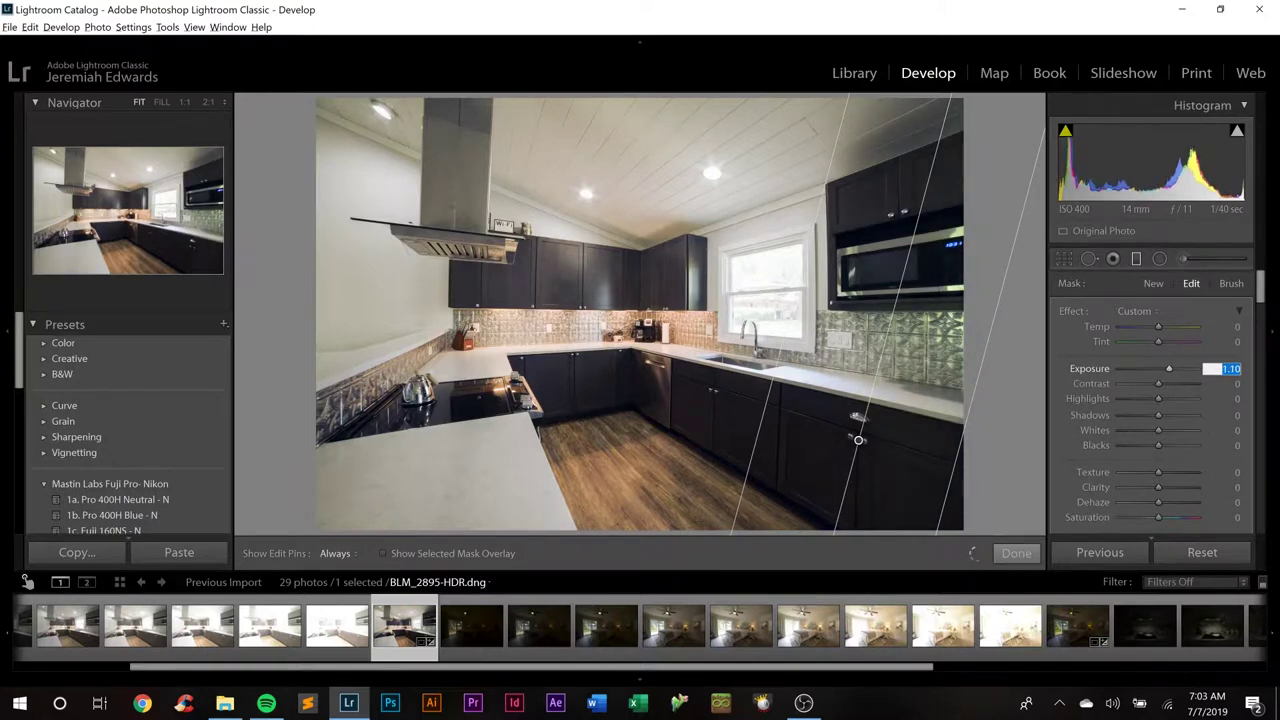
key(Up)
key(Up)
key(Up)
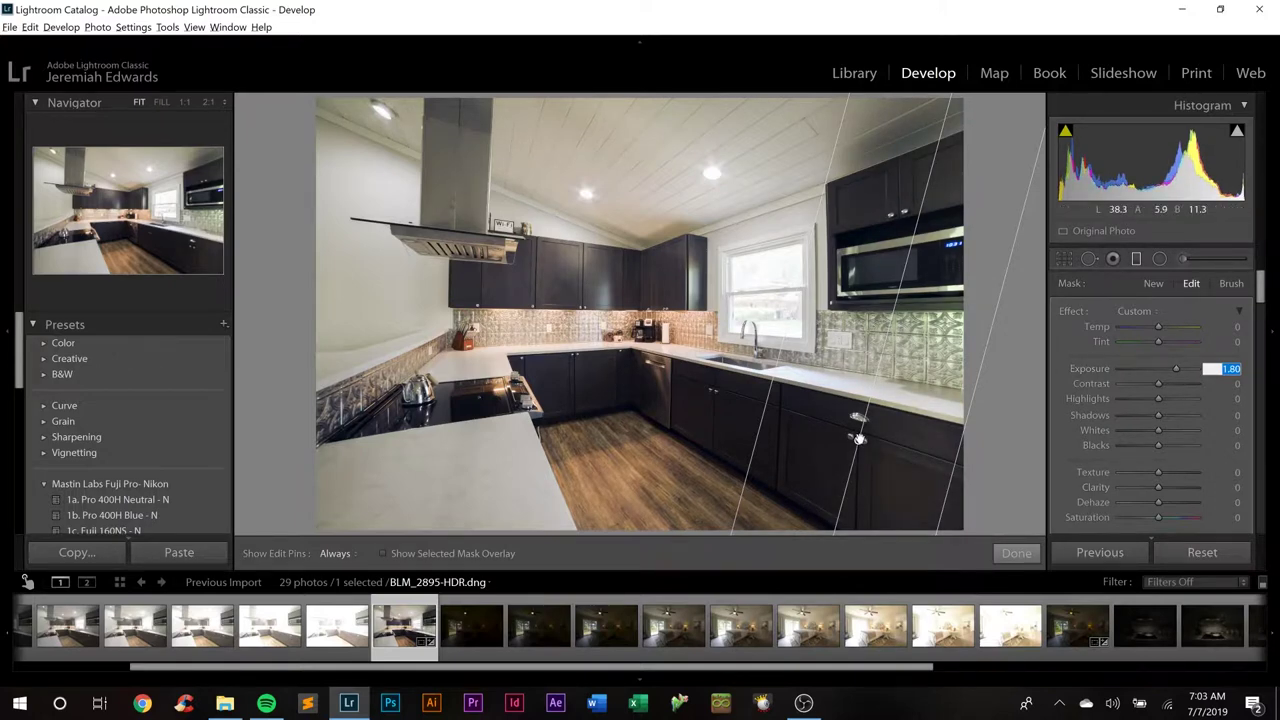
drag(859, 440, 848, 437)
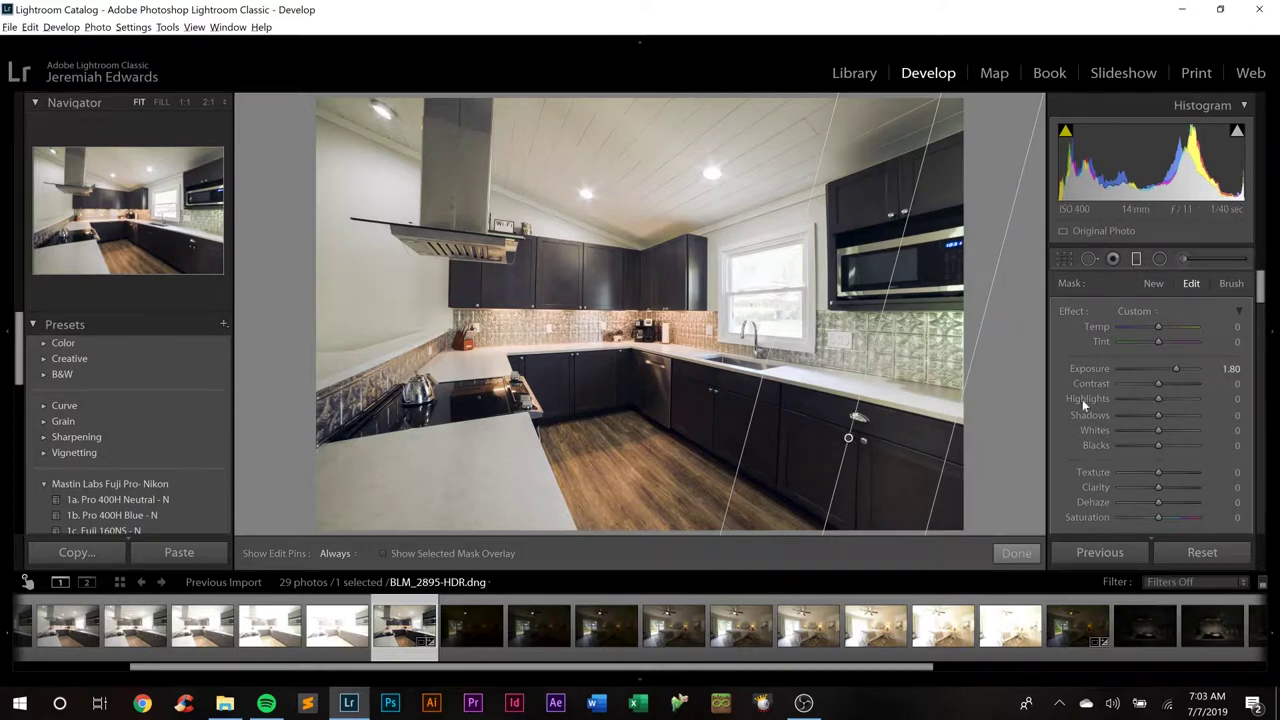
click(1135, 260)
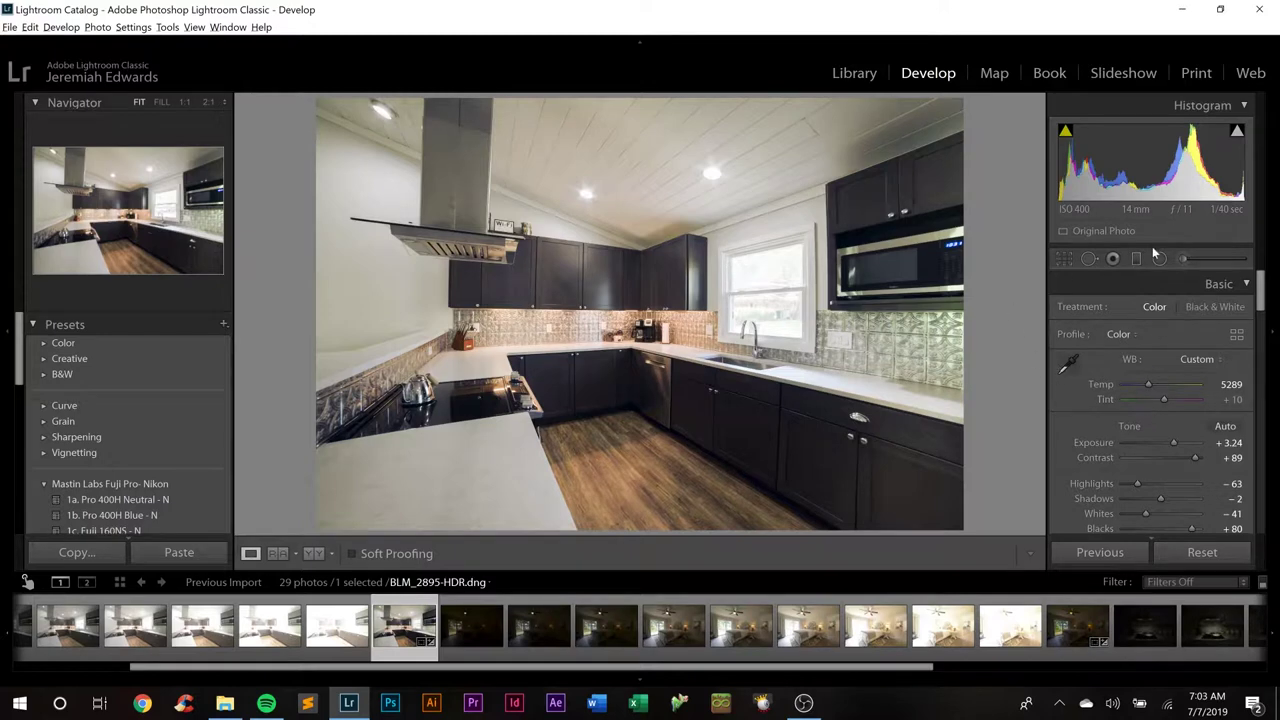
click(1138, 261)
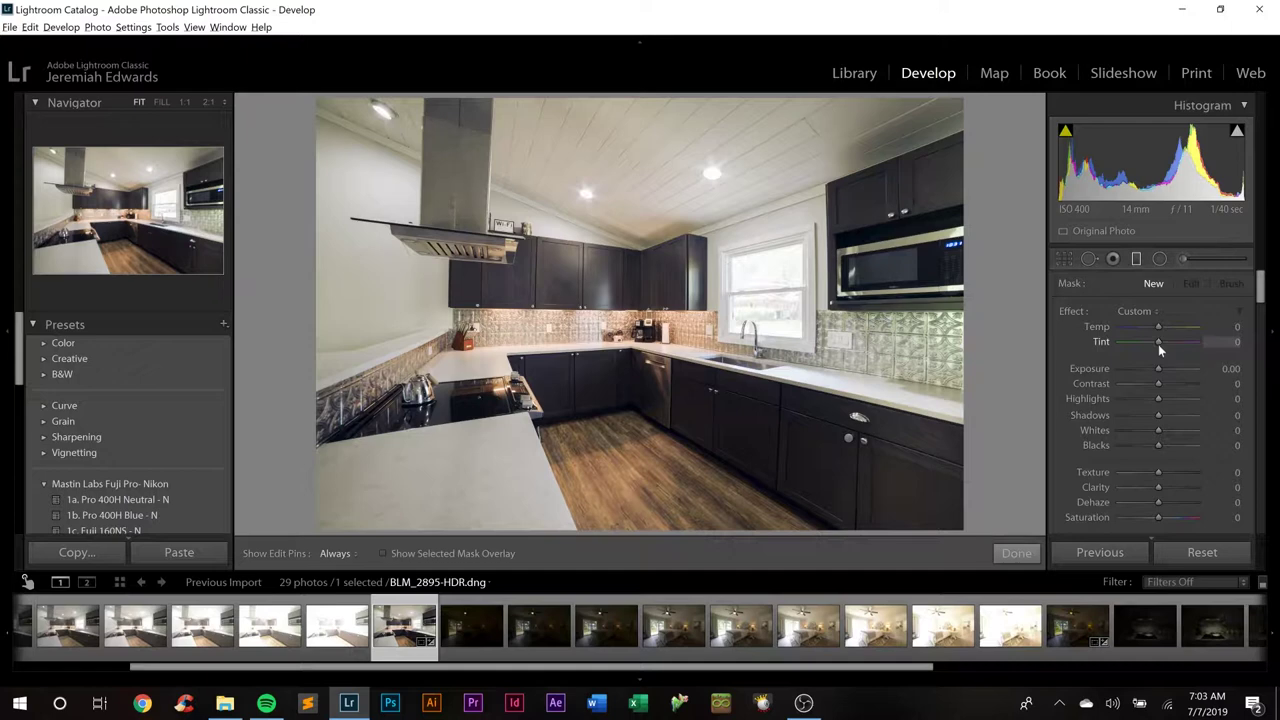
drag(1159, 345, 1169, 349)
click(1137, 261)
scroll(1132, 326, down, 3)
scroll(1132, 326, up, 3)
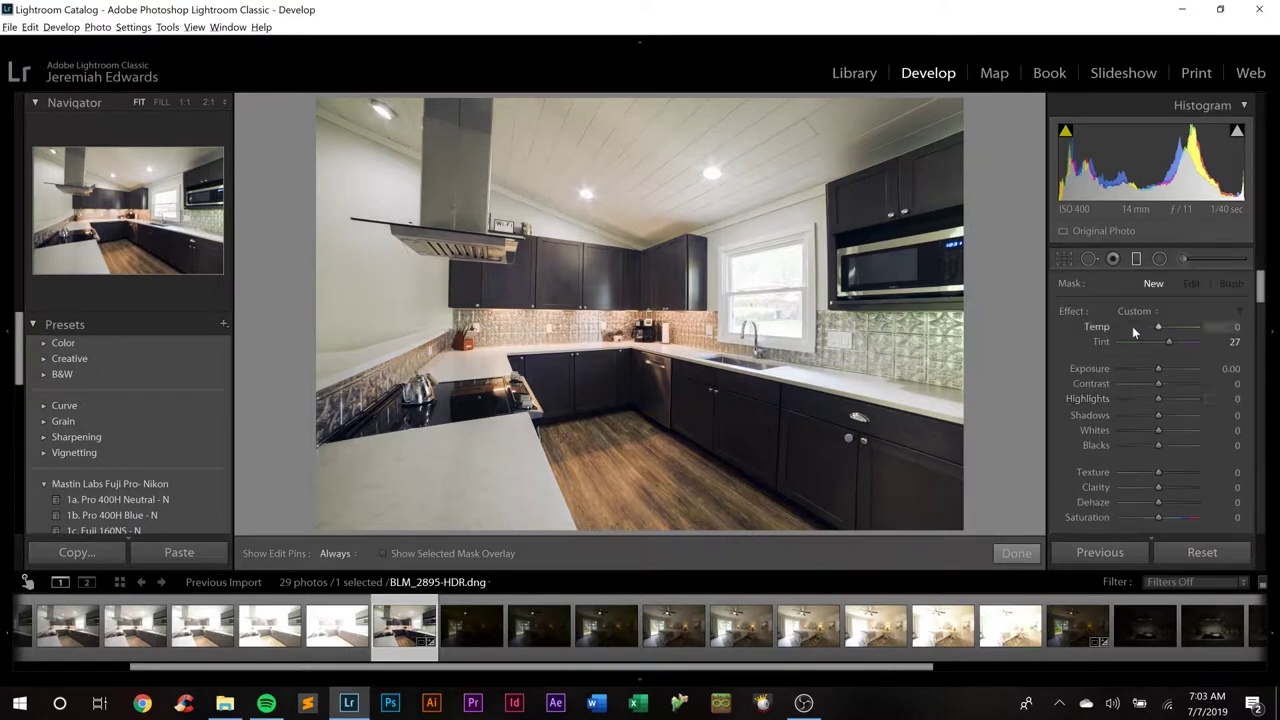
click(1137, 259)
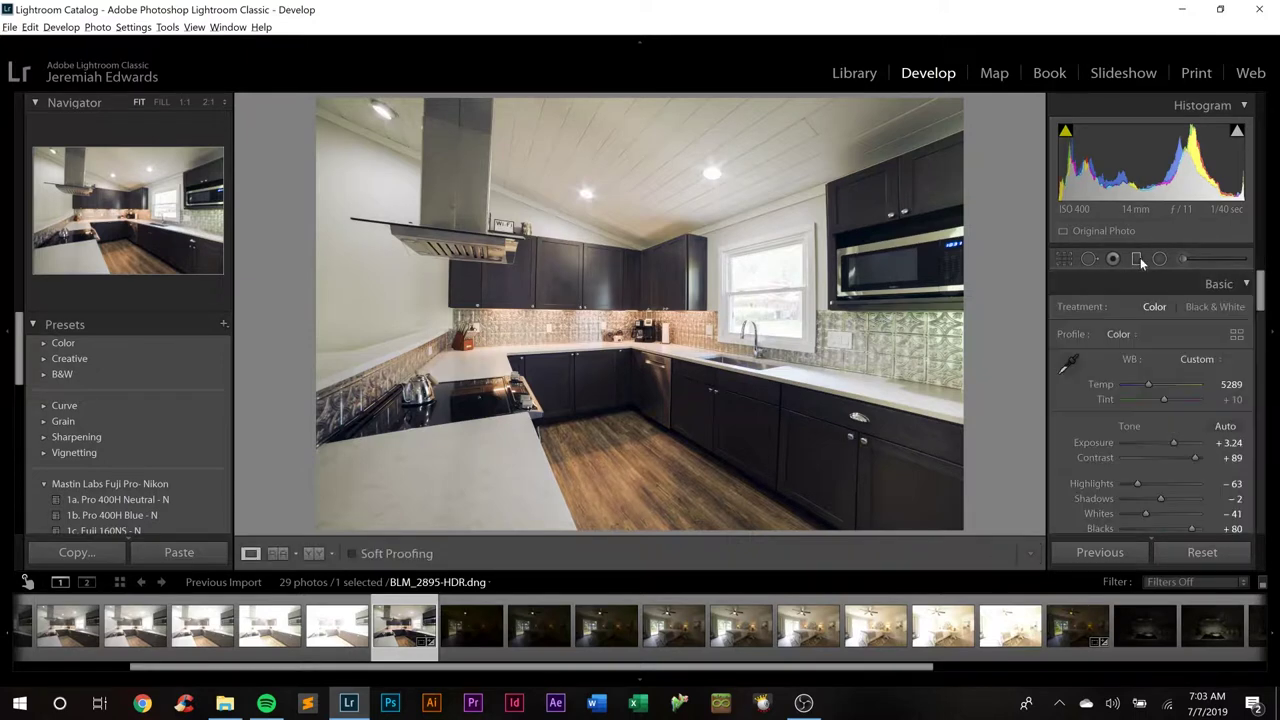
click(1138, 258)
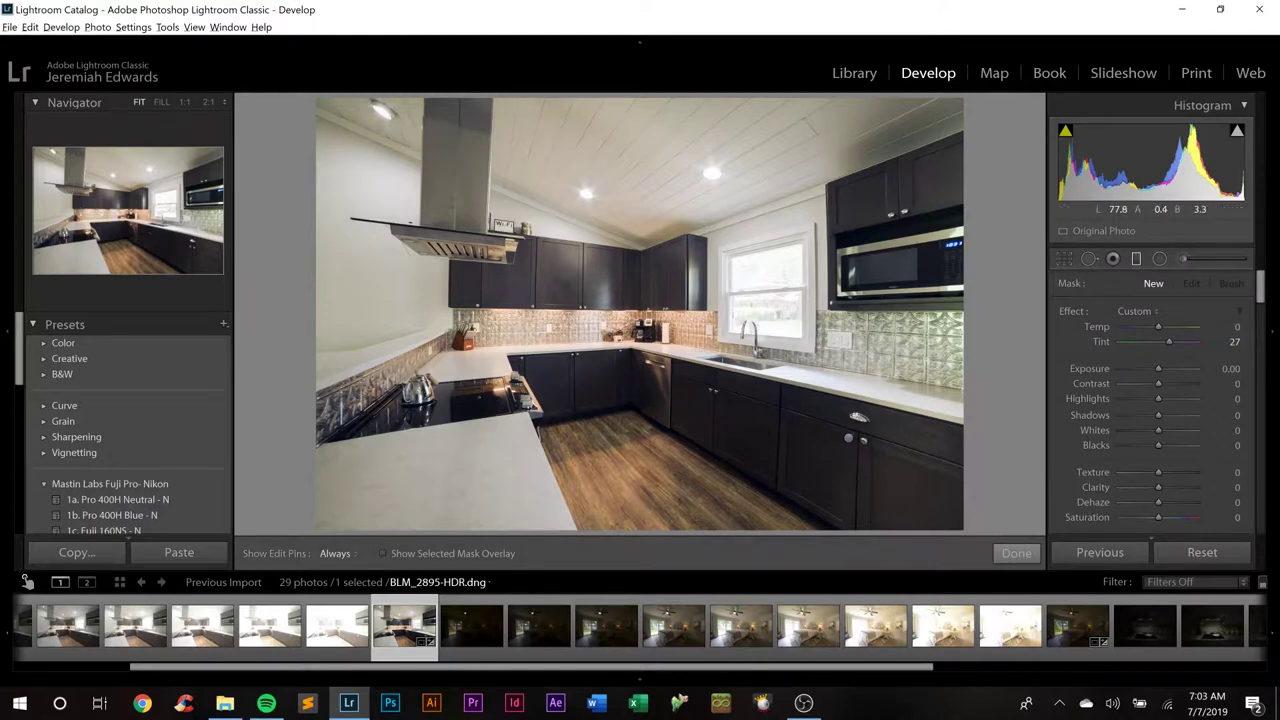
click(1135, 259)
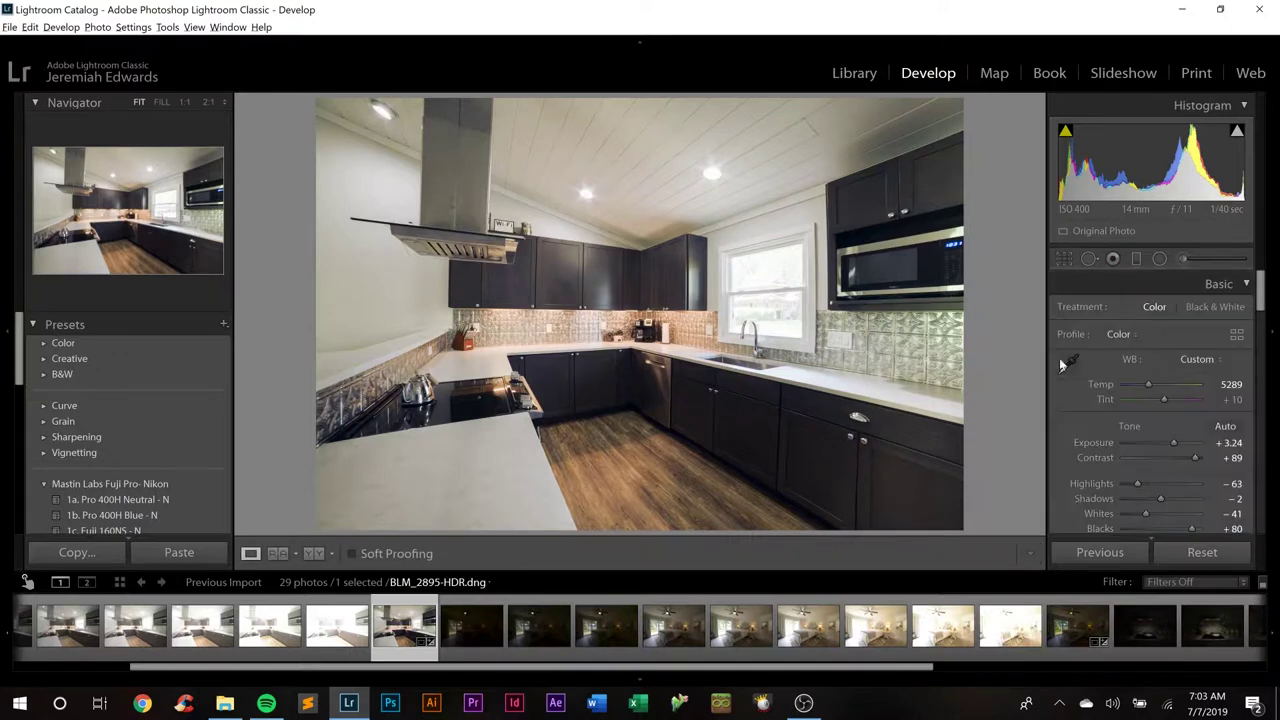
scroll(1076, 382, down, 1)
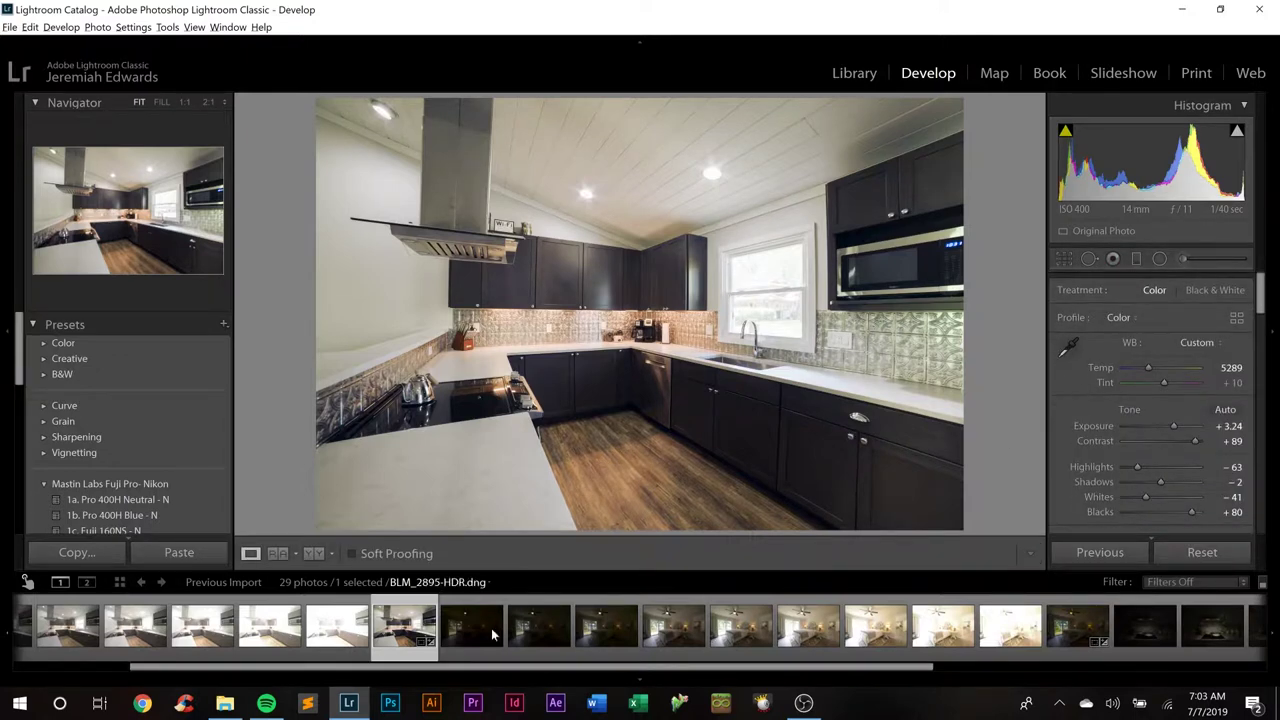
Open the bedroom HDR and apply the 1b. Pro 400H Blue - N preset.
drag(432, 669, 633, 669)
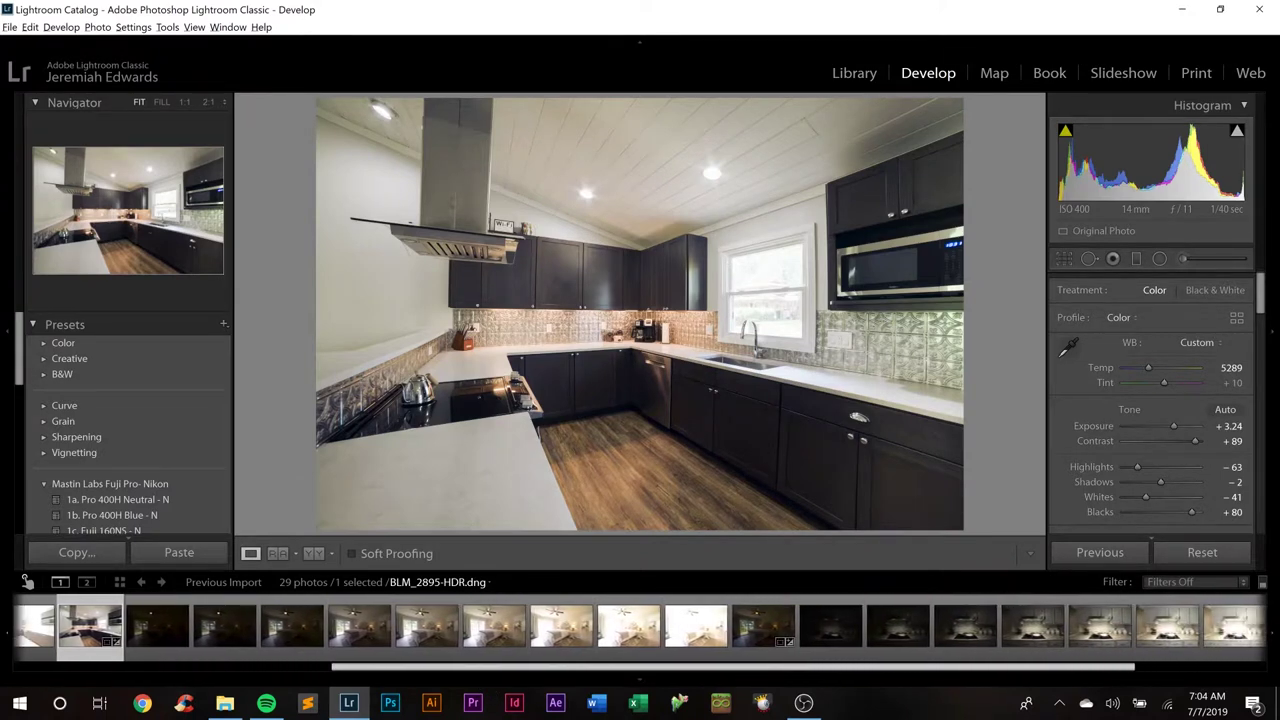
click(762, 625)
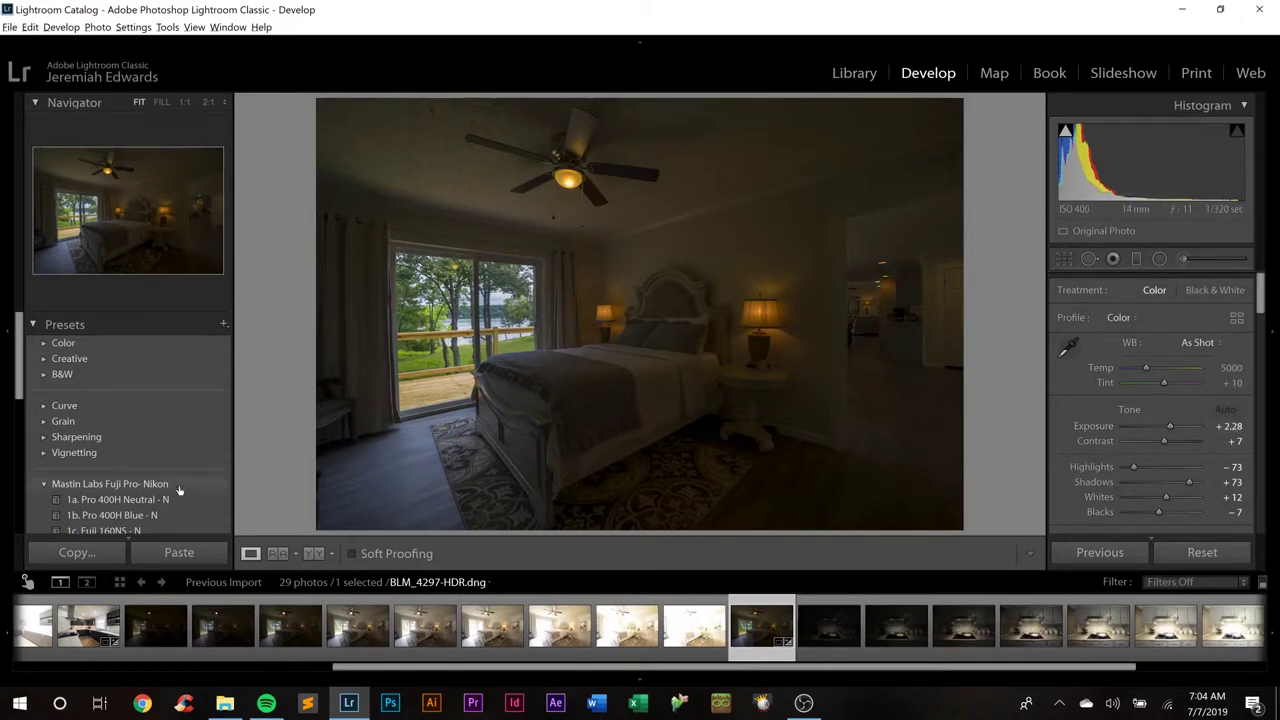
click(128, 518)
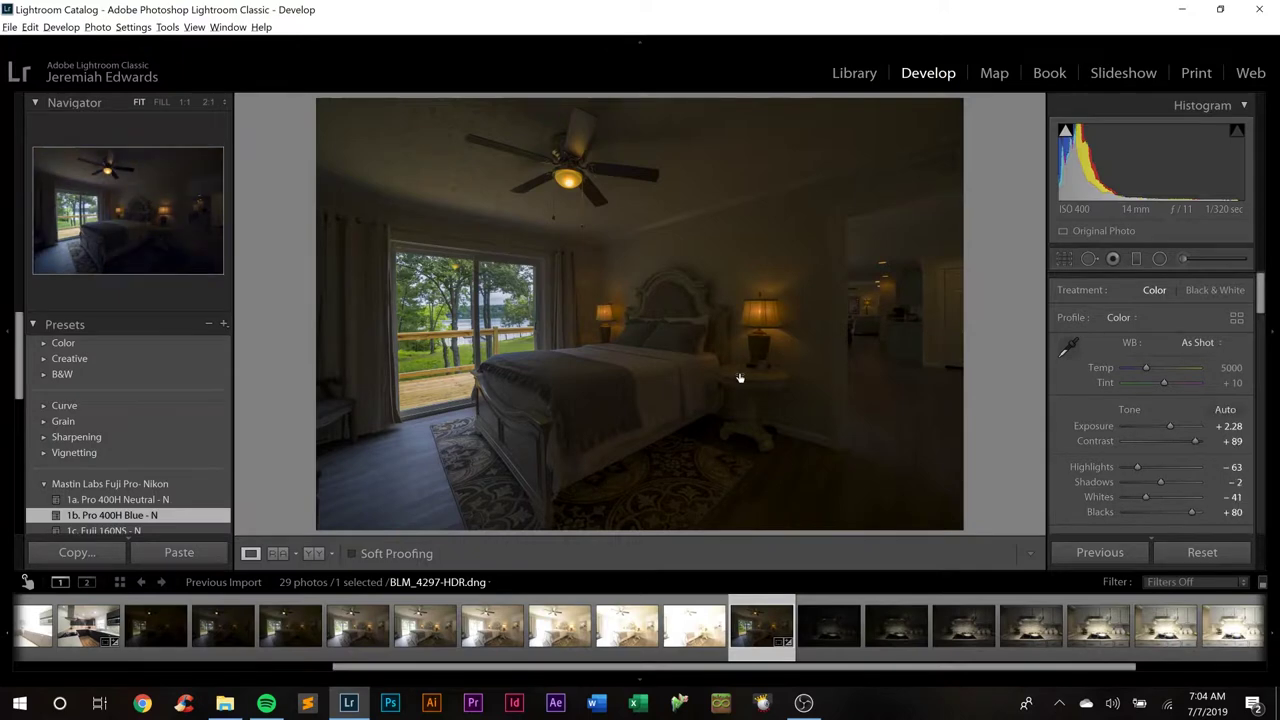
Raise the bedroom's Exposure in stages from +3.28 up to +5.28.
click(1228, 426)
text(3.28)
key(Return)
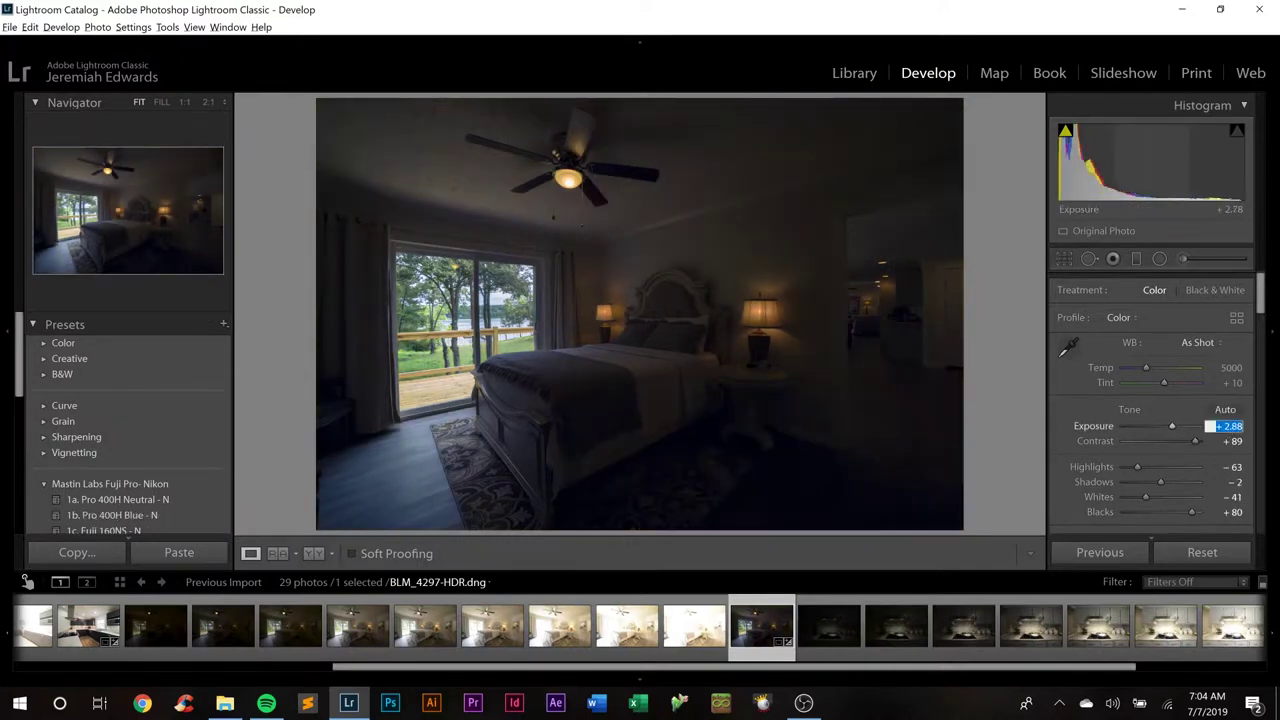
text(4.28)
key(Return)
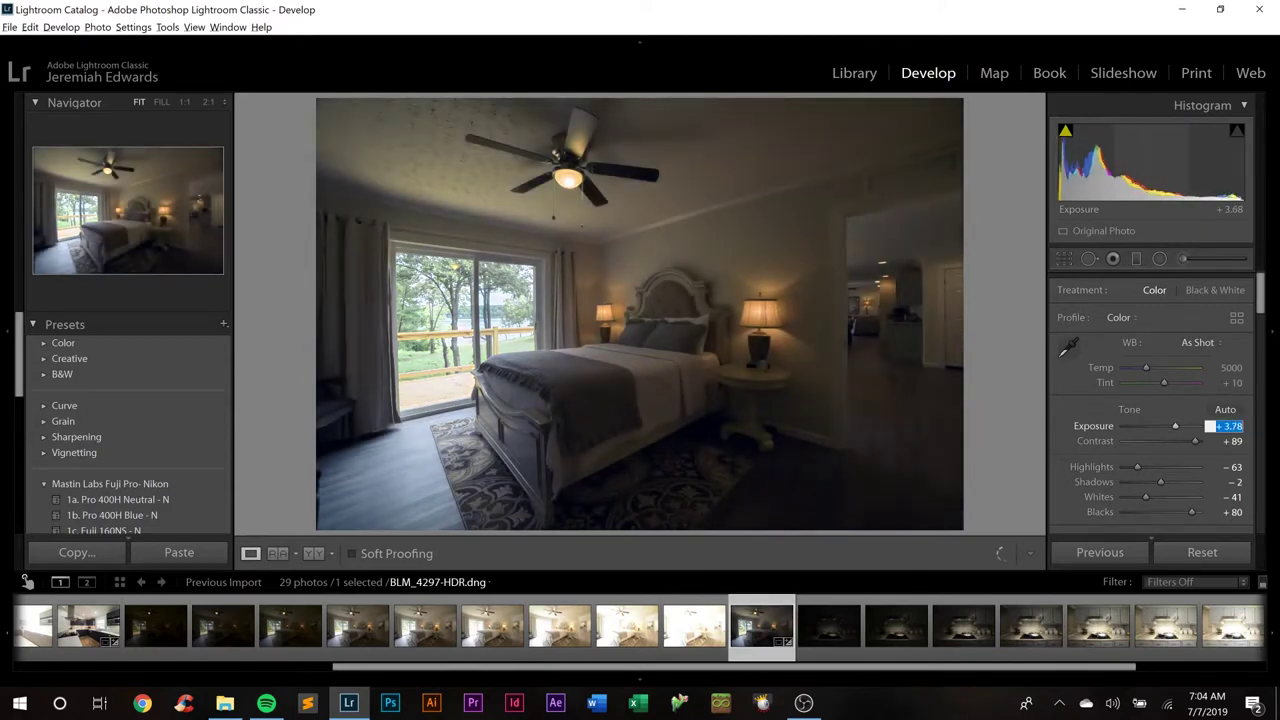
text(4.78)
key(Return)
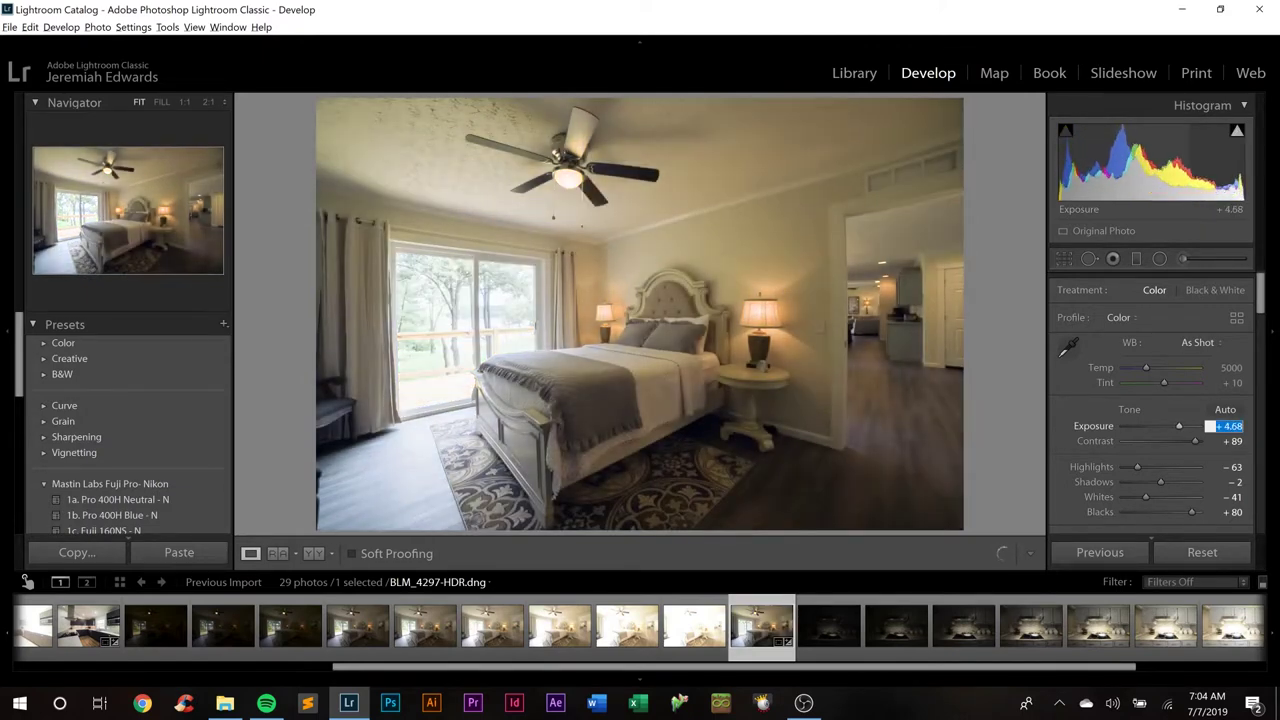
text(4.88)
key(Return)
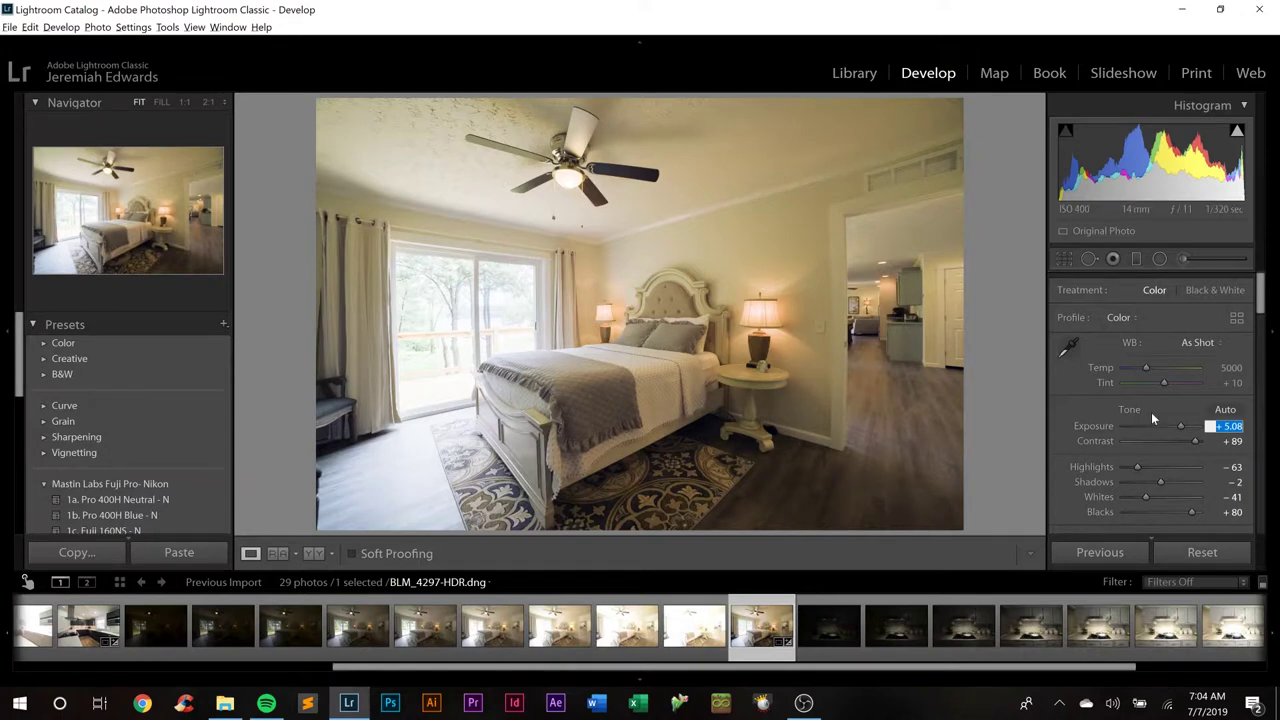
key(Up)
key(Up)
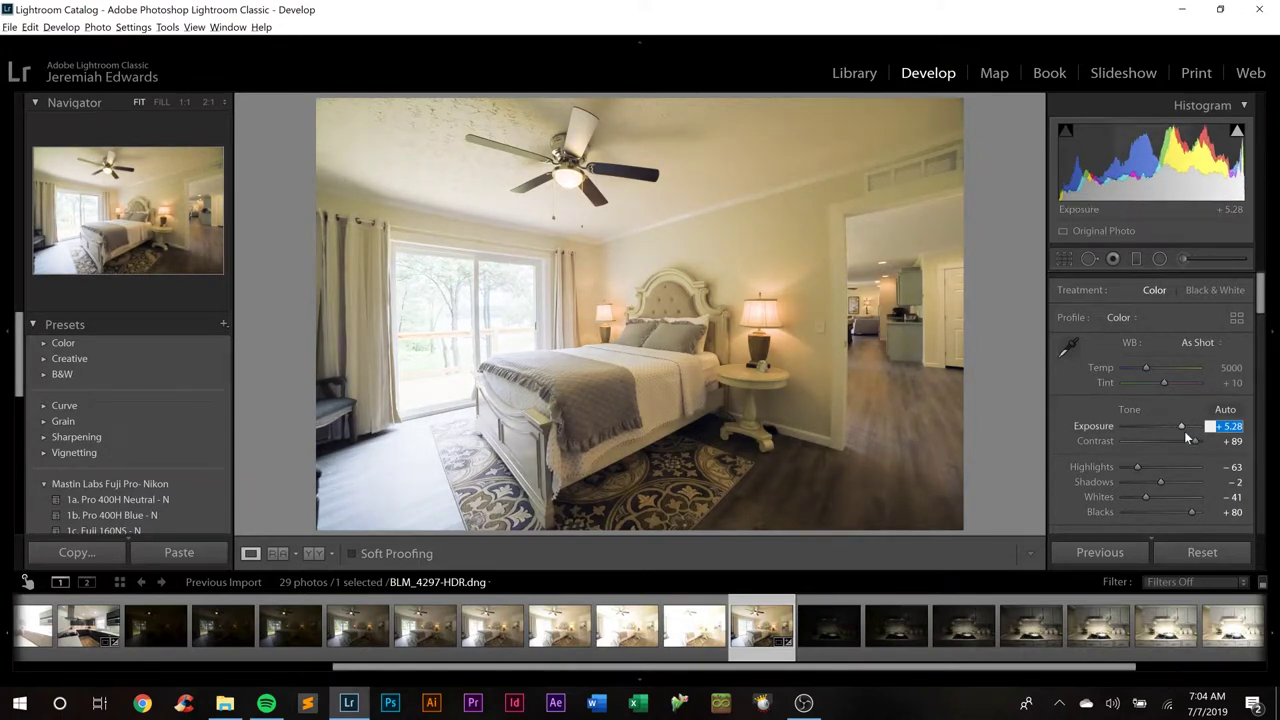
key(Return)
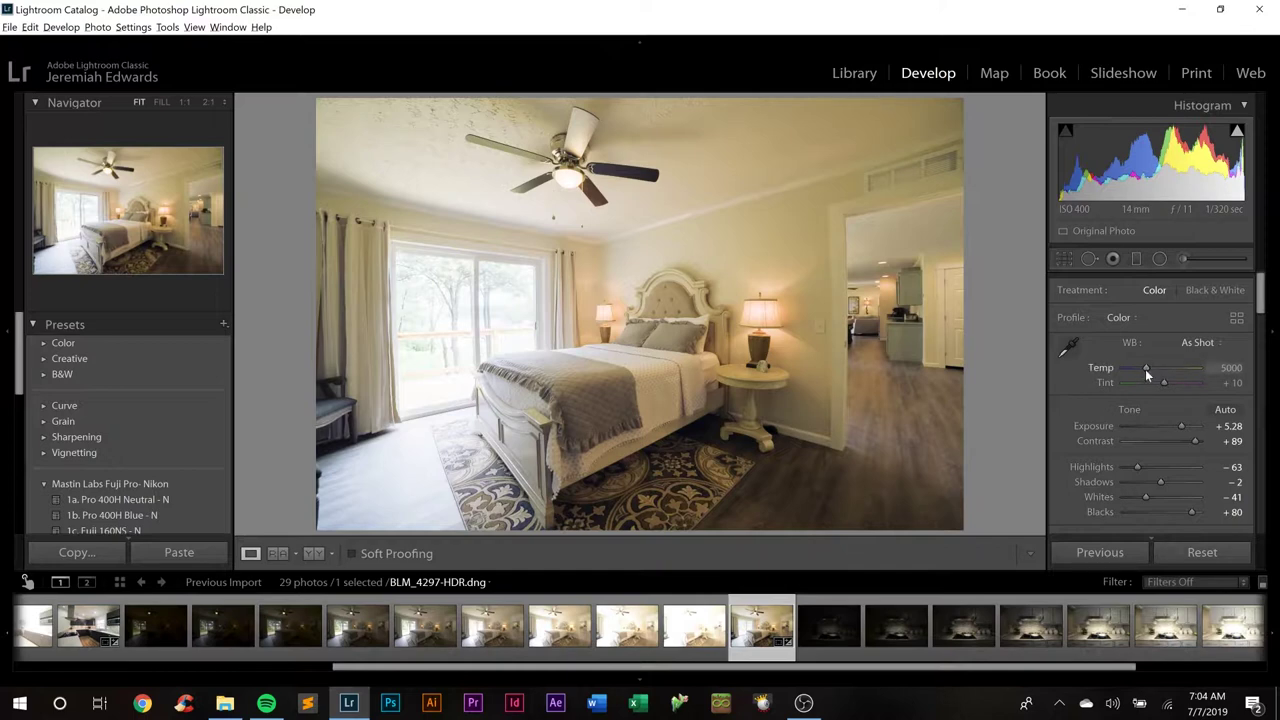
Cool the bedroom's Temp to 4325, then open the stovetop kitchen HDR BLM_6428-HDR.dng.
drag(1146, 369, 1144, 369)
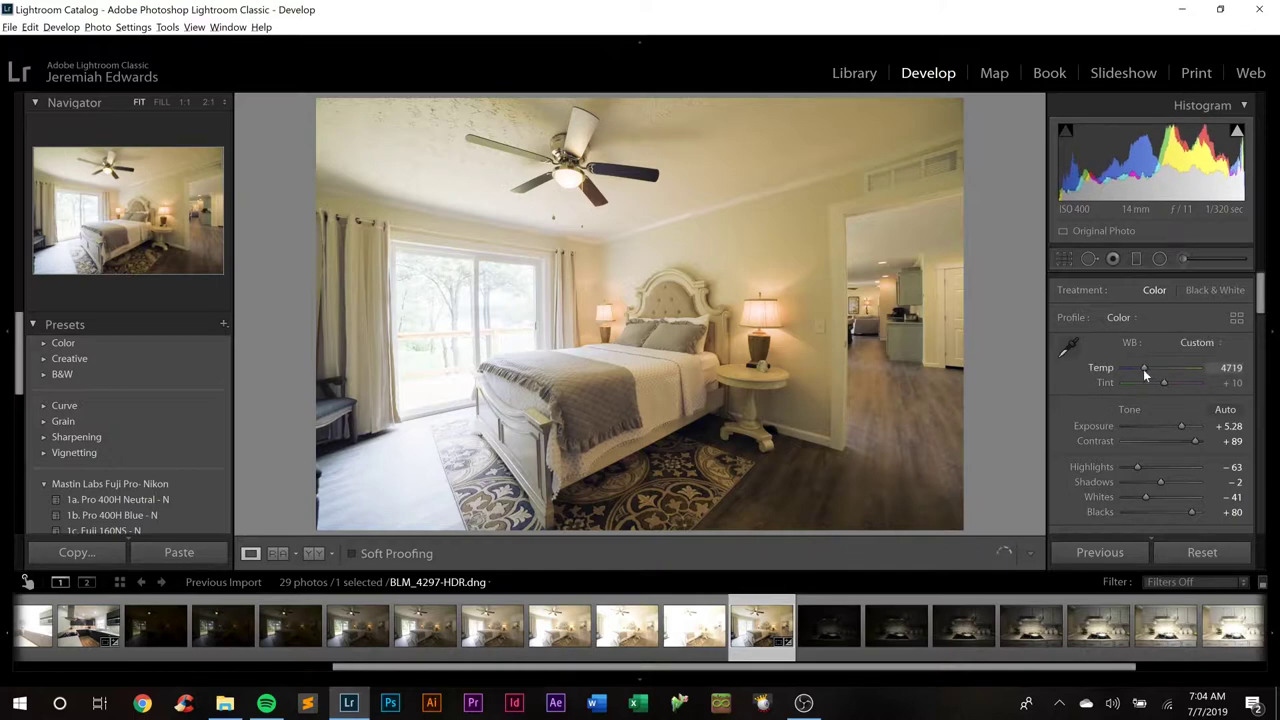
drag(1143, 369, 1142, 369)
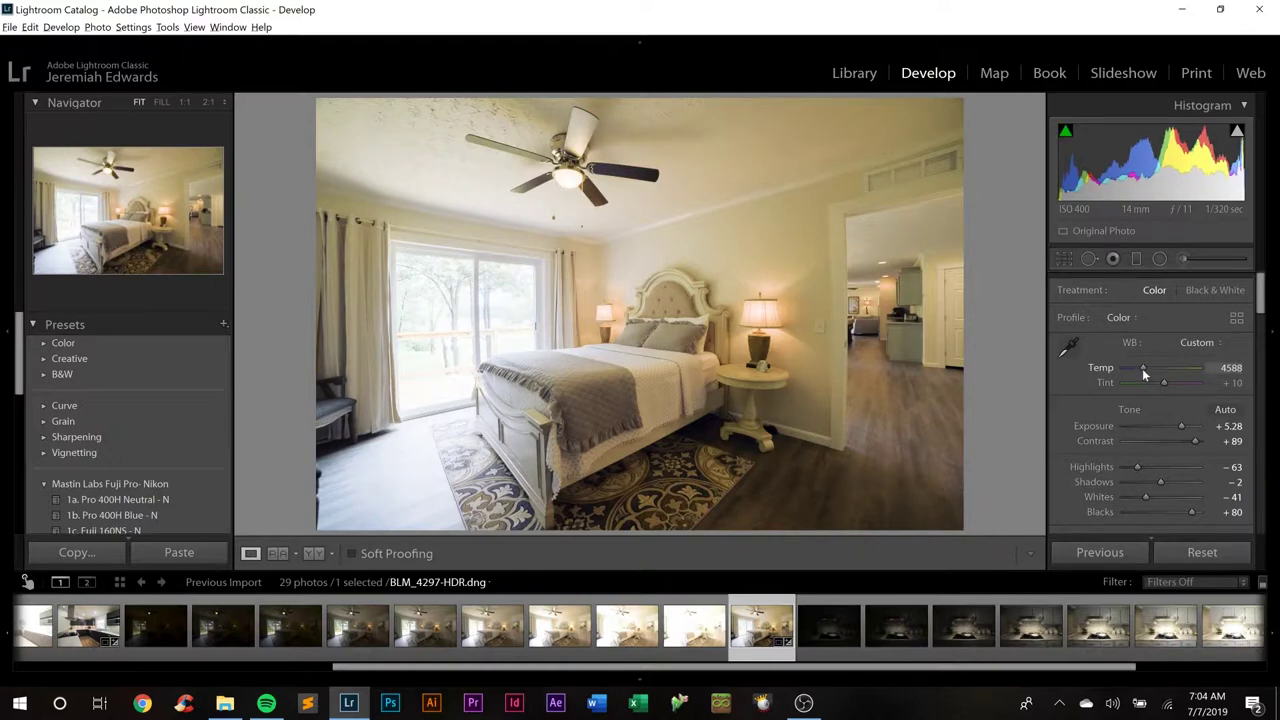
drag(1142, 368, 1140, 368)
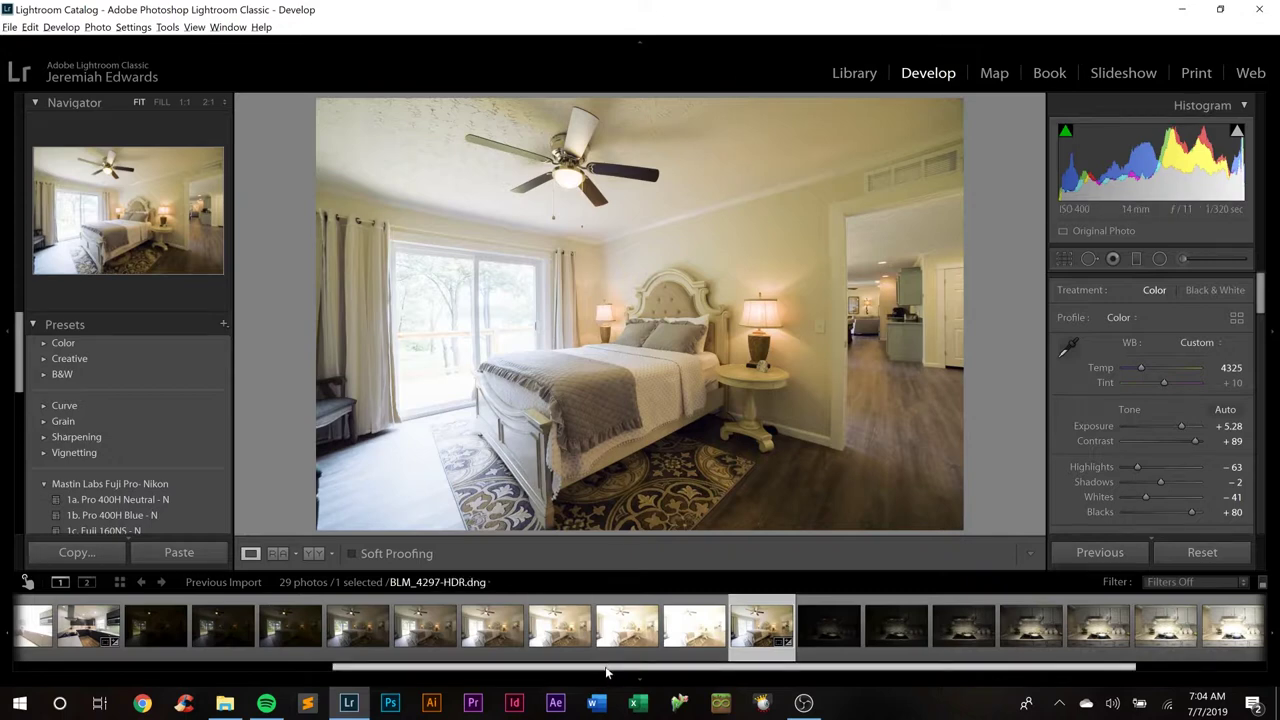
drag(606, 673, 736, 673)
click(1244, 637)
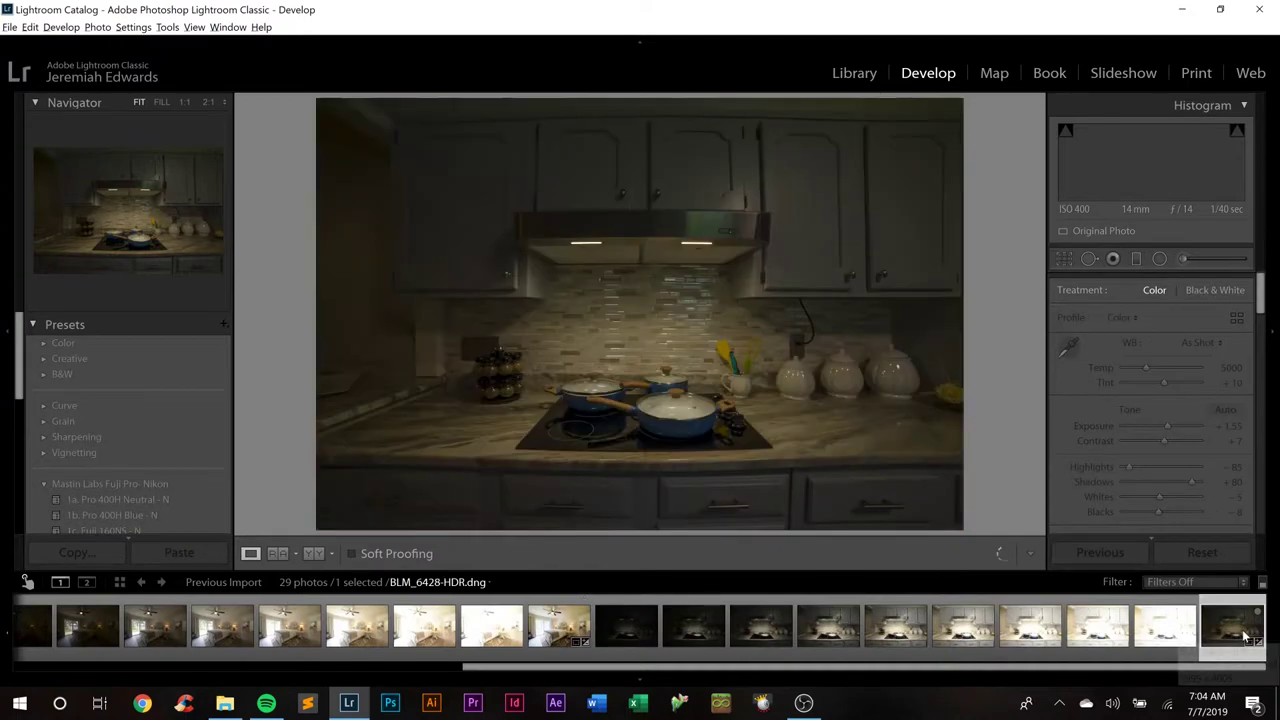
Raise the stove HDR's Exposure through +2.55 and +3.55 to +4.25.
click(1225, 426)
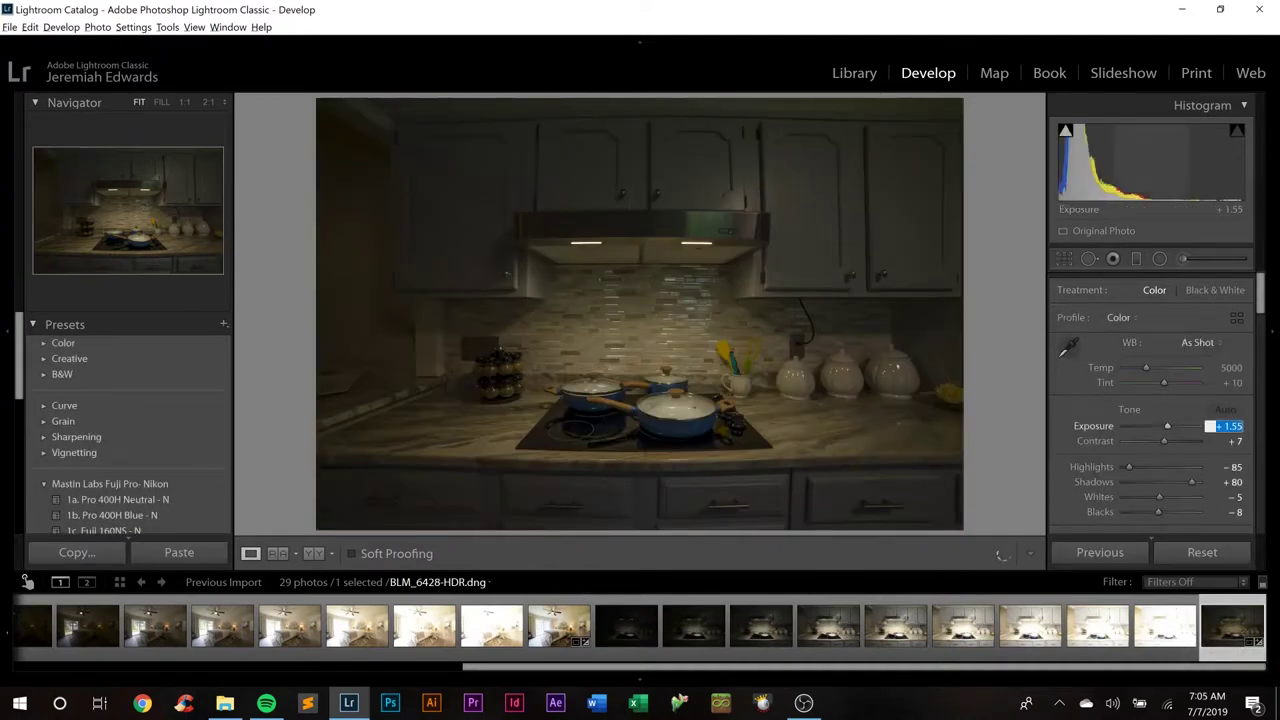
text(2.55)
key(Return)
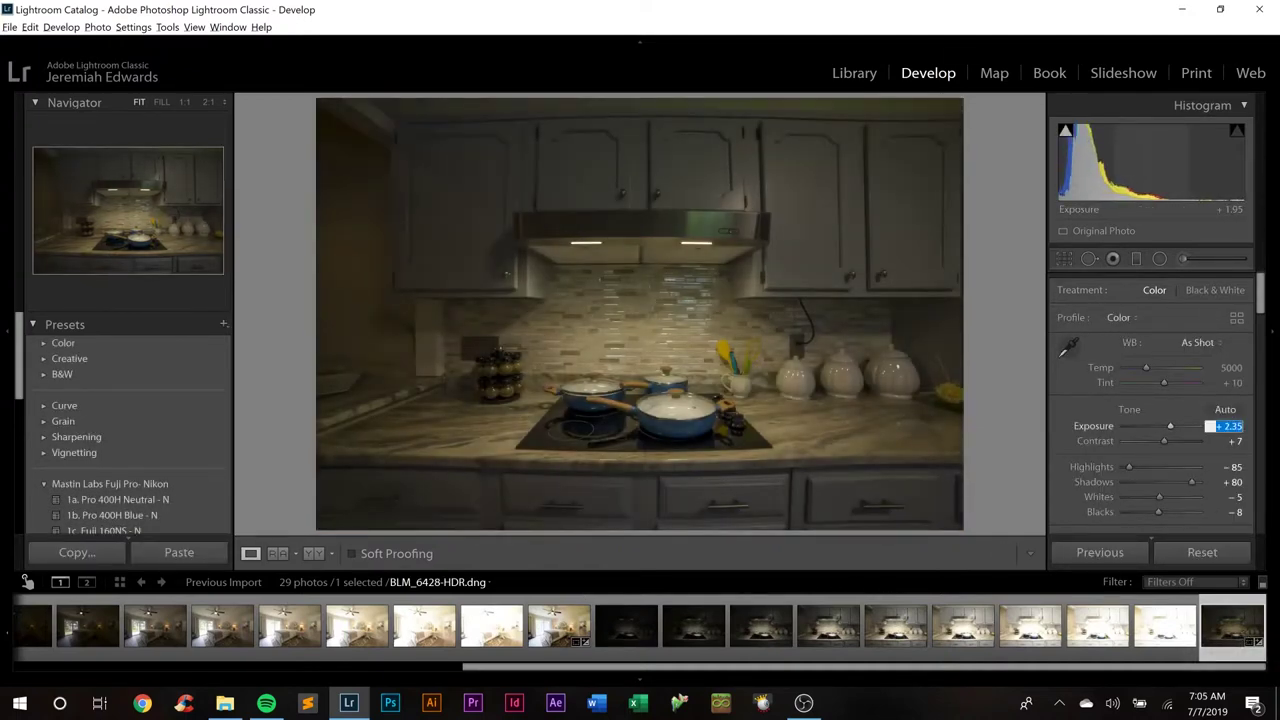
text(3.55)
key(Return)
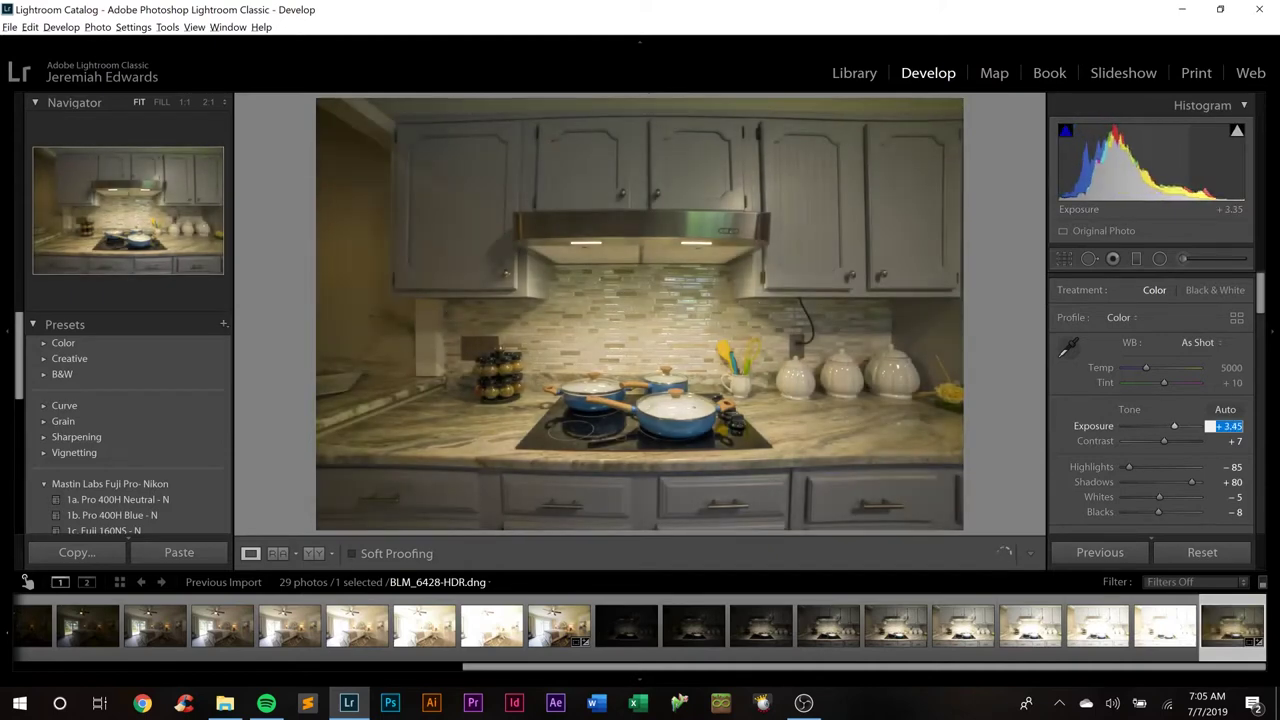
text(4.25)
key(Return)
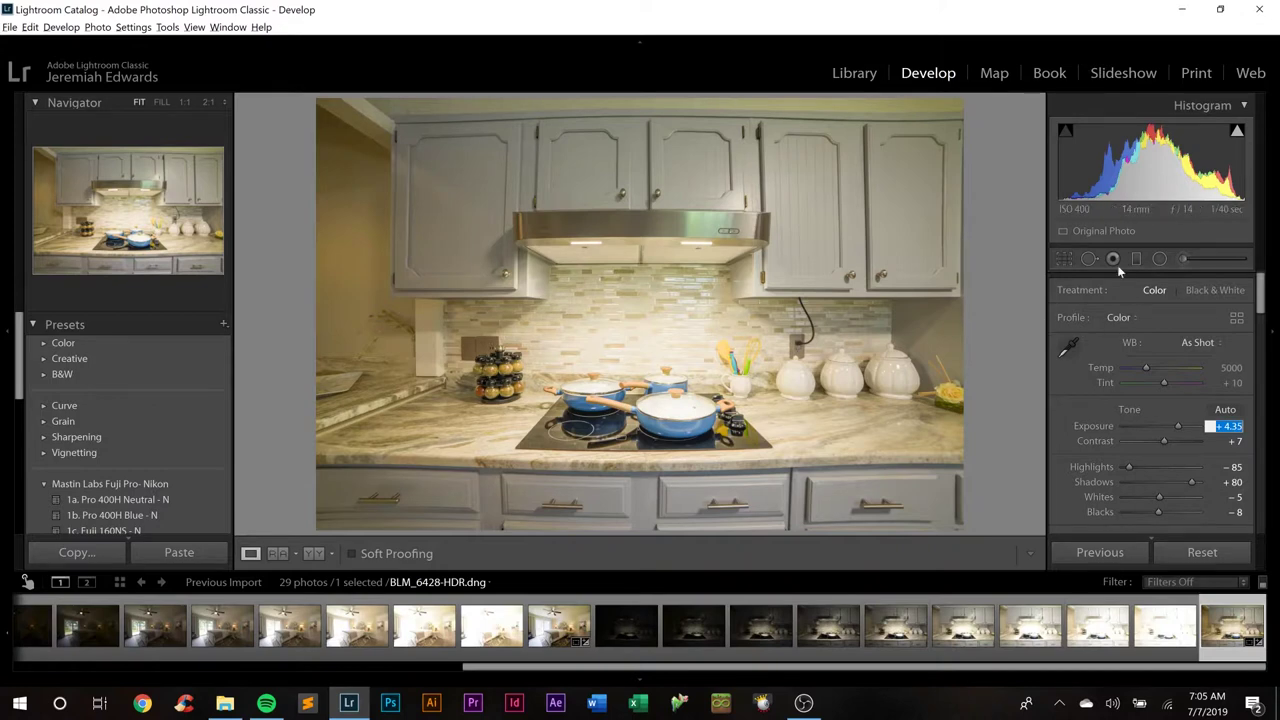
Zoom to 1:1 on the wall above the upper-left kitchen cabinets.
click(1090, 259)
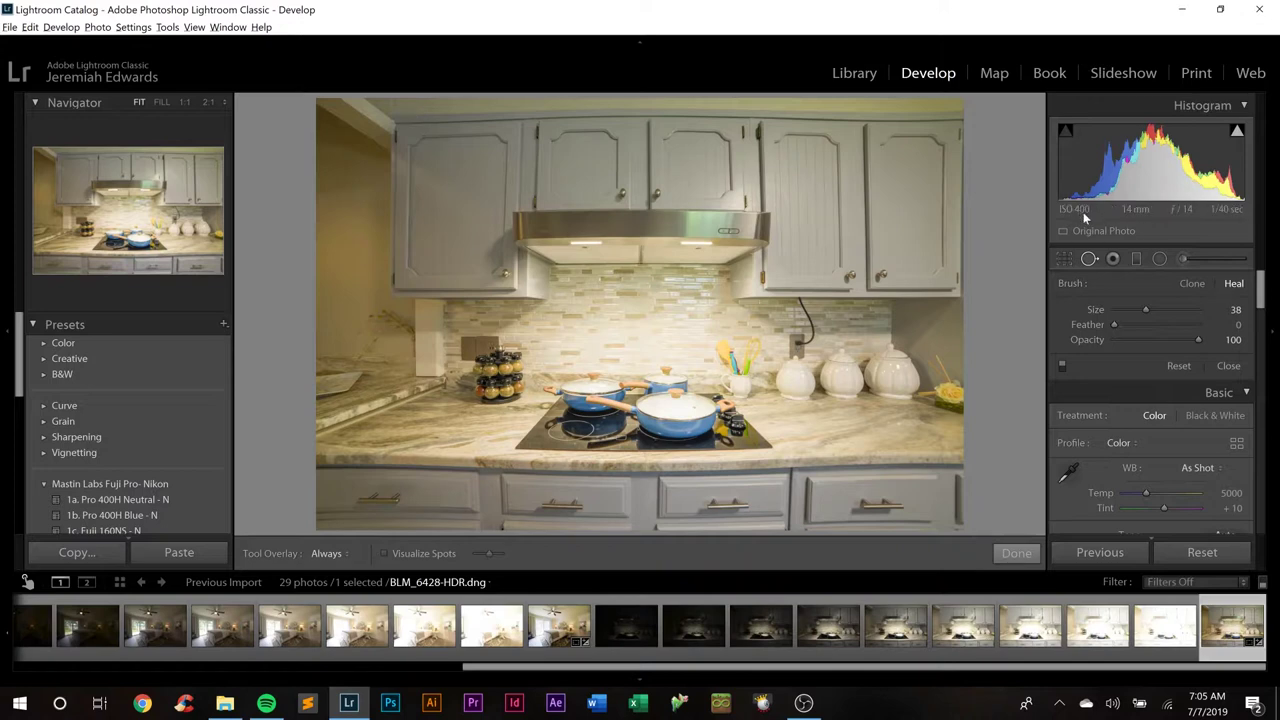
click(1090, 259)
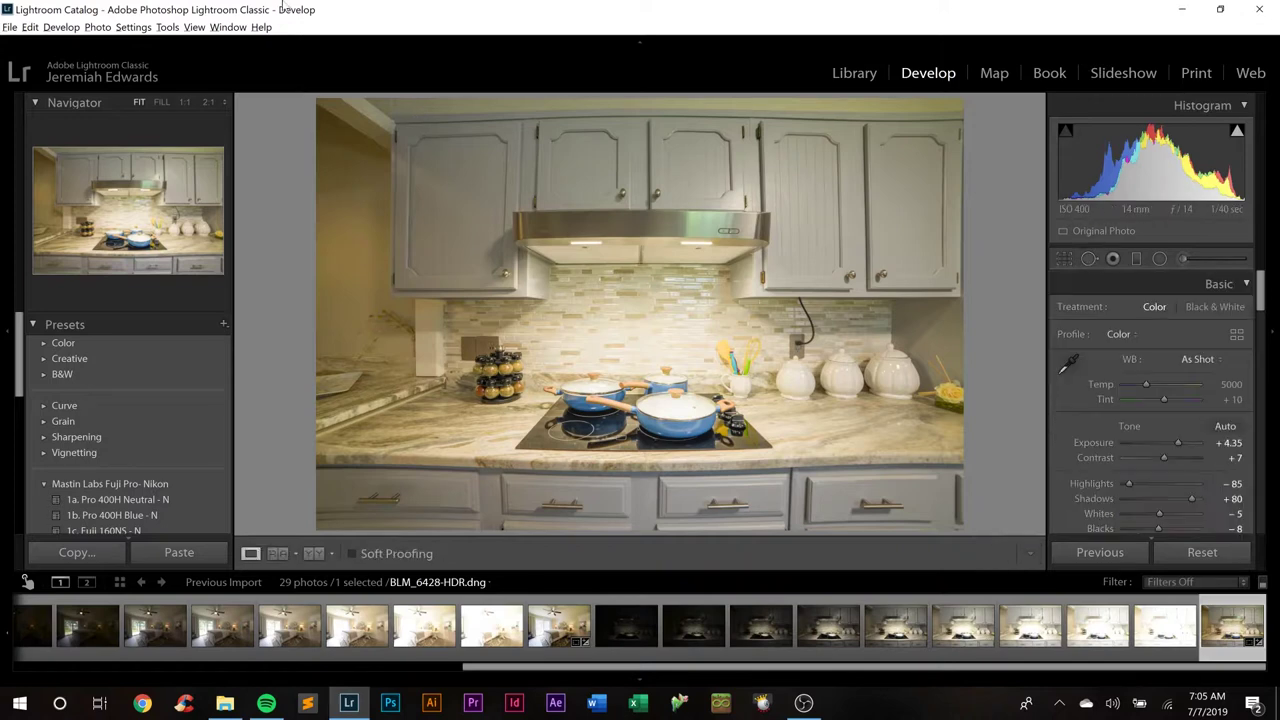
click(405, 110)
drag(406, 112, 414, 257)
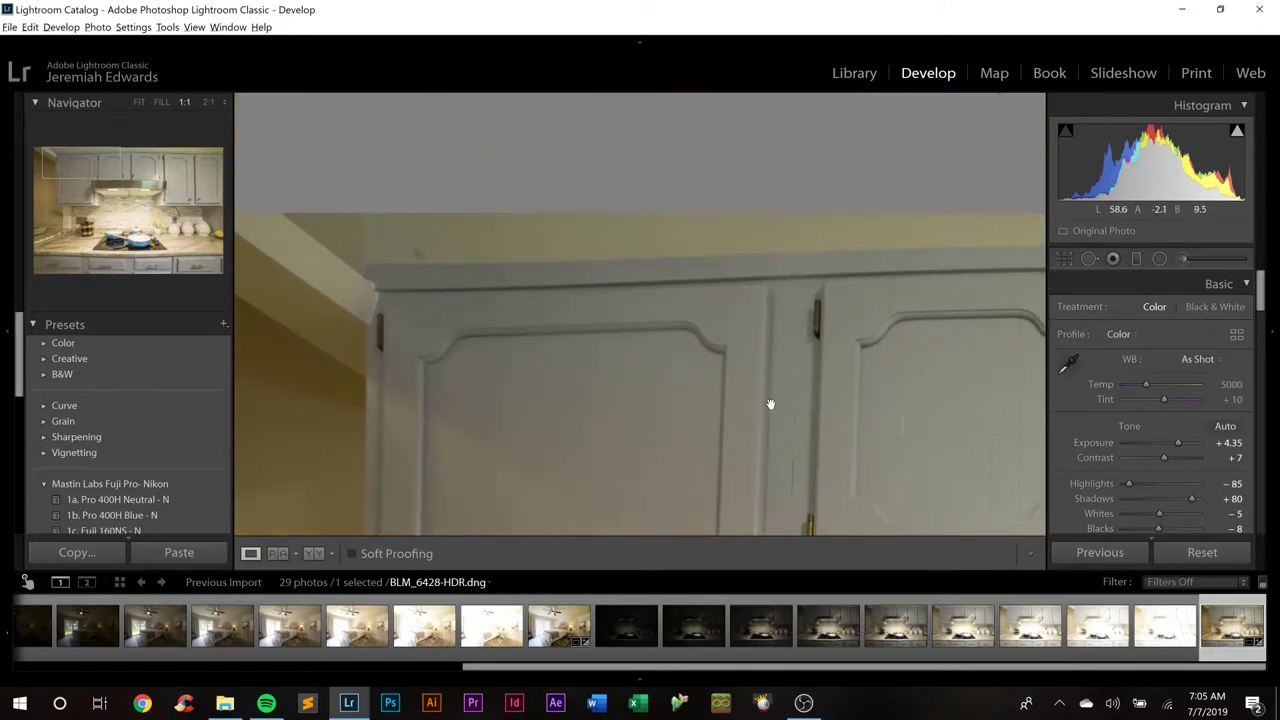
drag(500, 384, 529, 337)
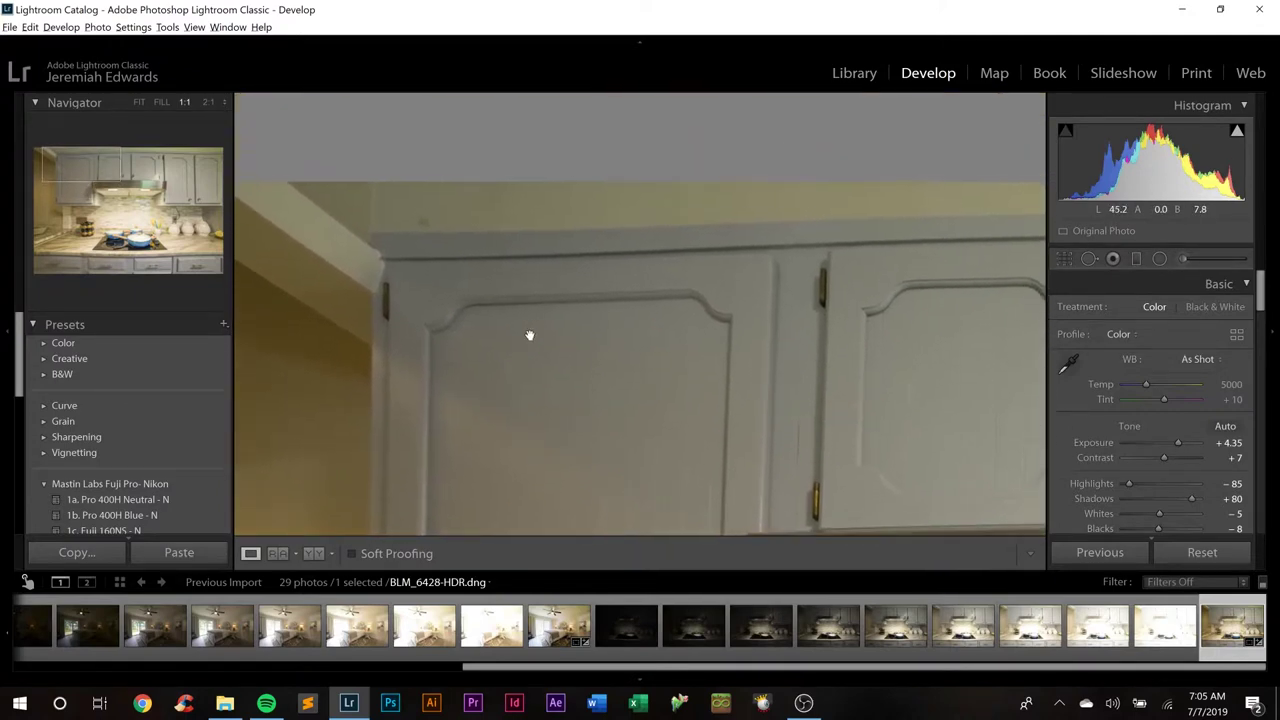
Heal three blemishes on the cabinet top and left wall, then apply 1b. Pro 400H Blue - N.
click(1088, 259)
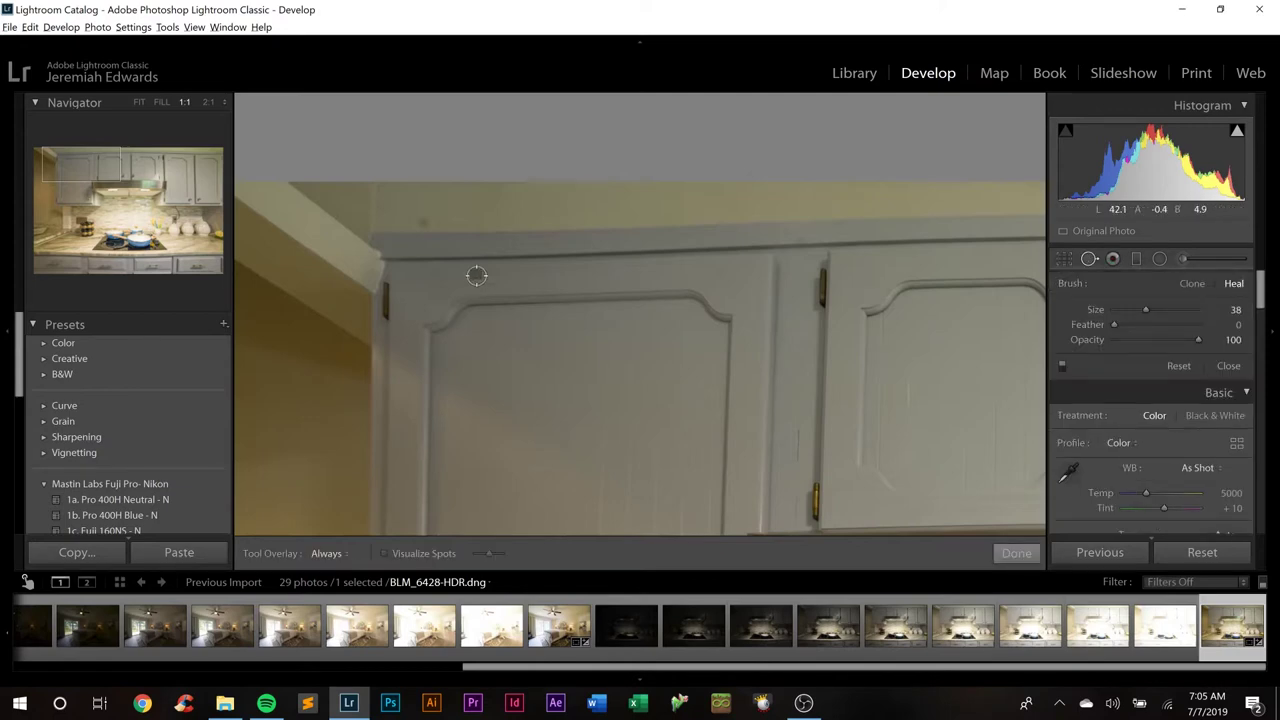
click(423, 219)
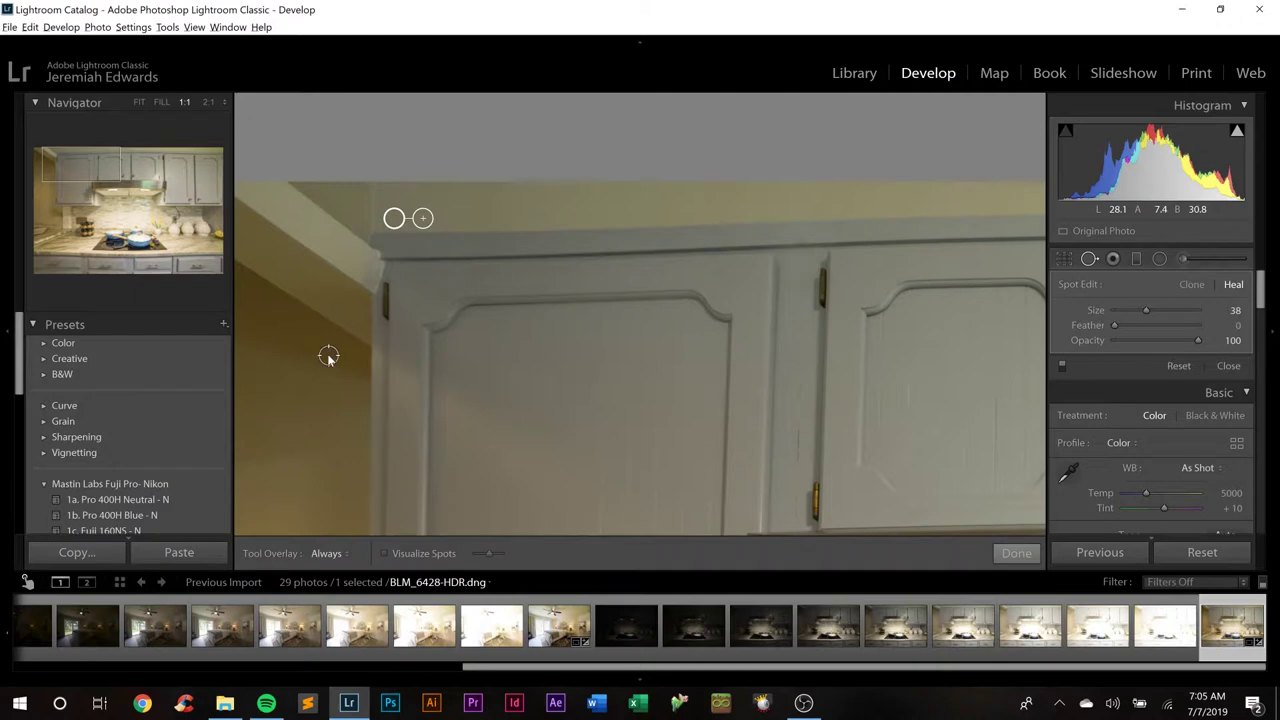
click(328, 356)
click(289, 489)
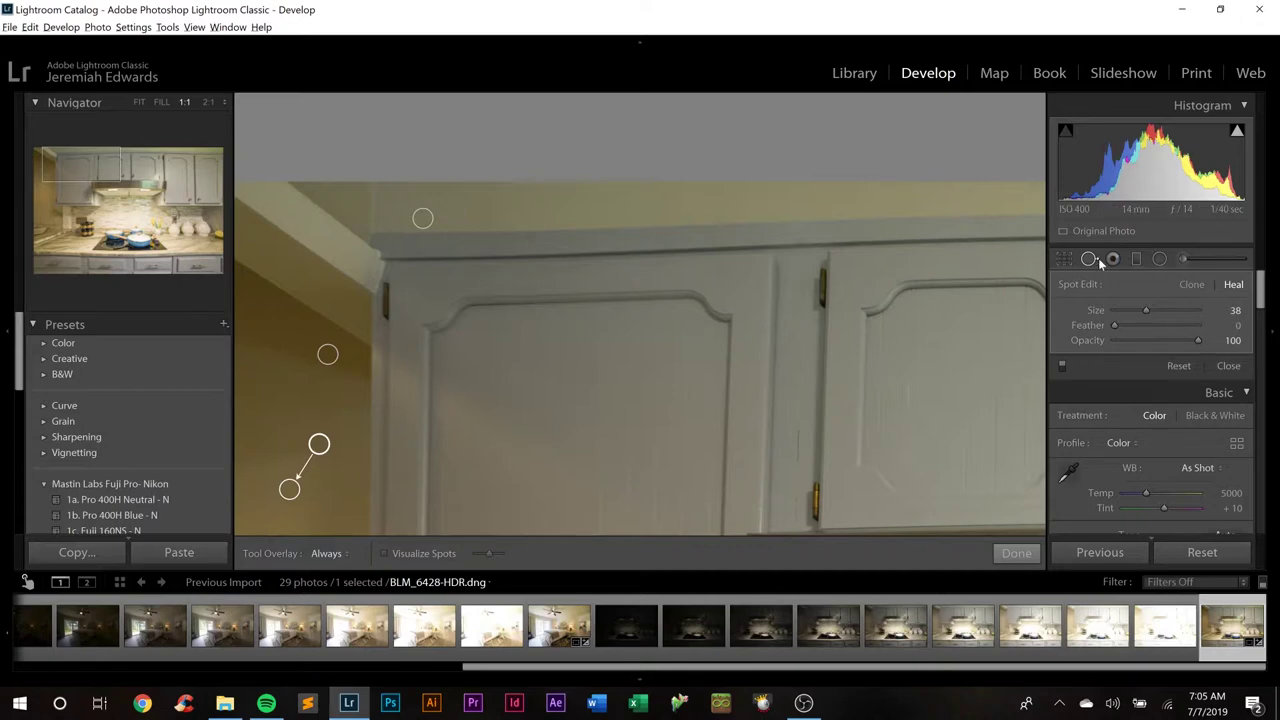
click(1090, 260)
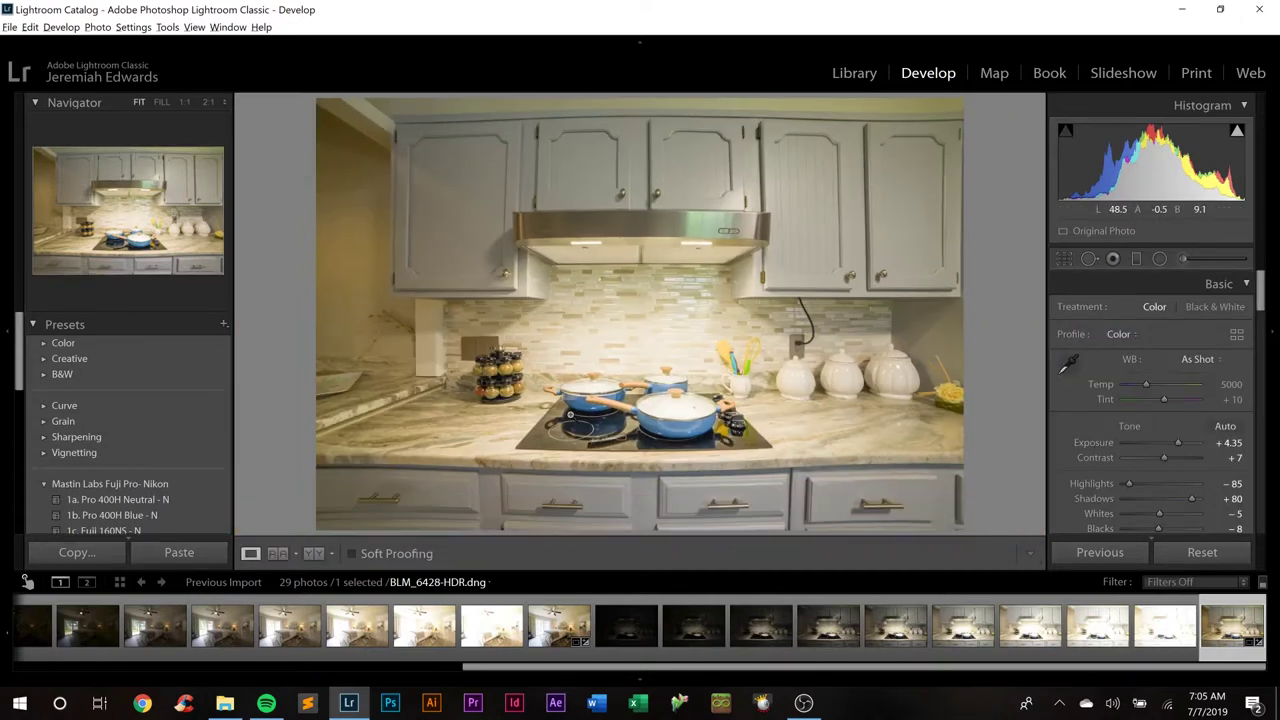
click(568, 412)
click(170, 514)
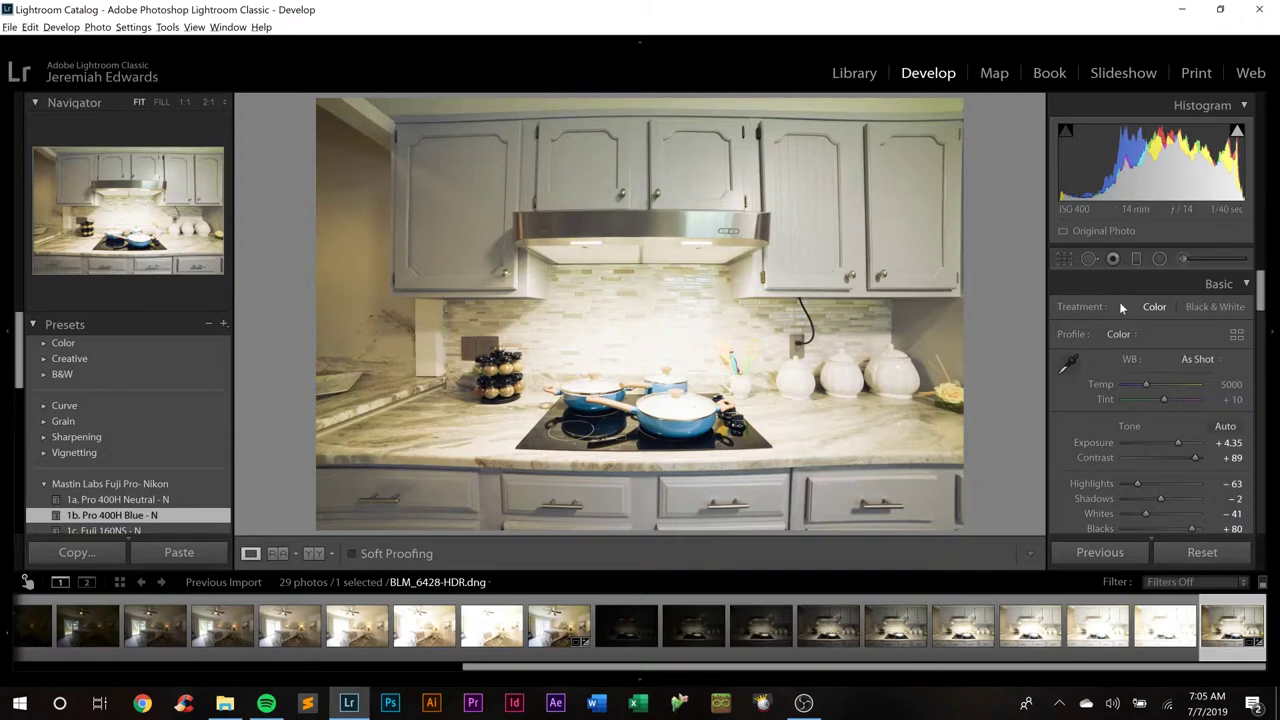
Set the kitchen photo's Exposure to +4.45.
click(1229, 442)
key(Down)
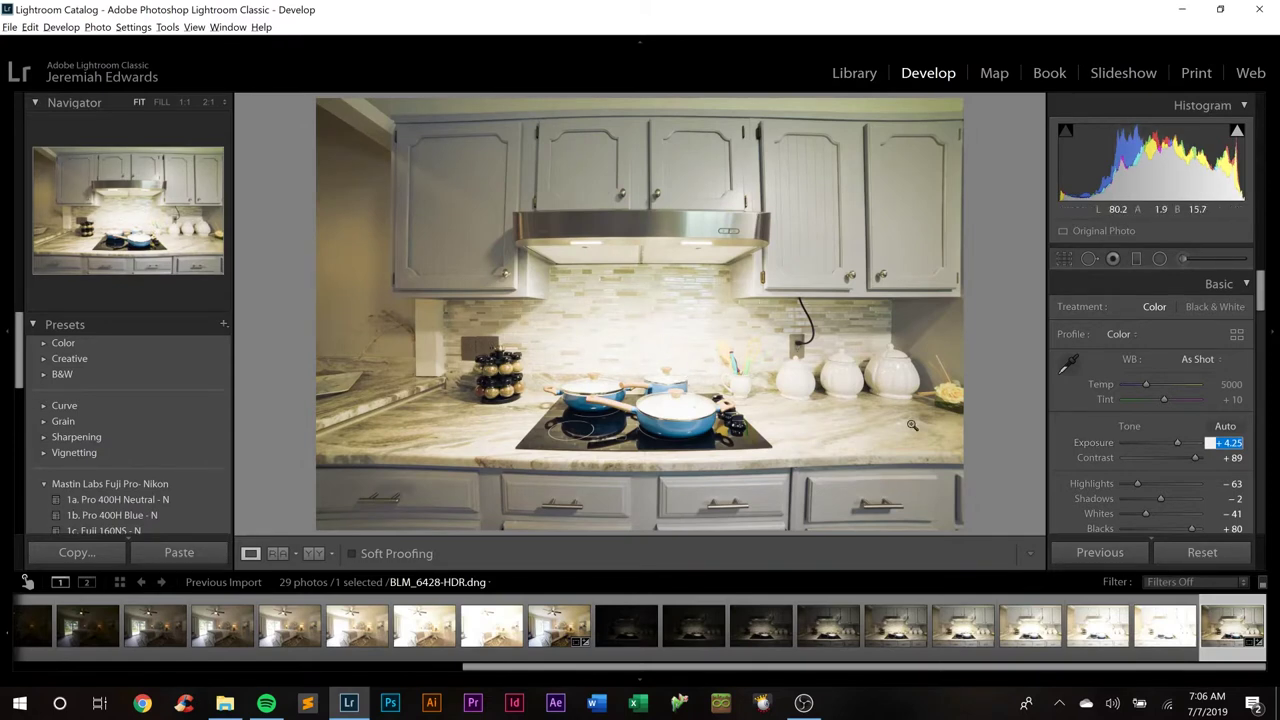
key(Up)
key(Up)
Apply the 5. Highlight Soft - N preset, then add the bedroom photo to the selection.
scroll(146, 466, down, 1)
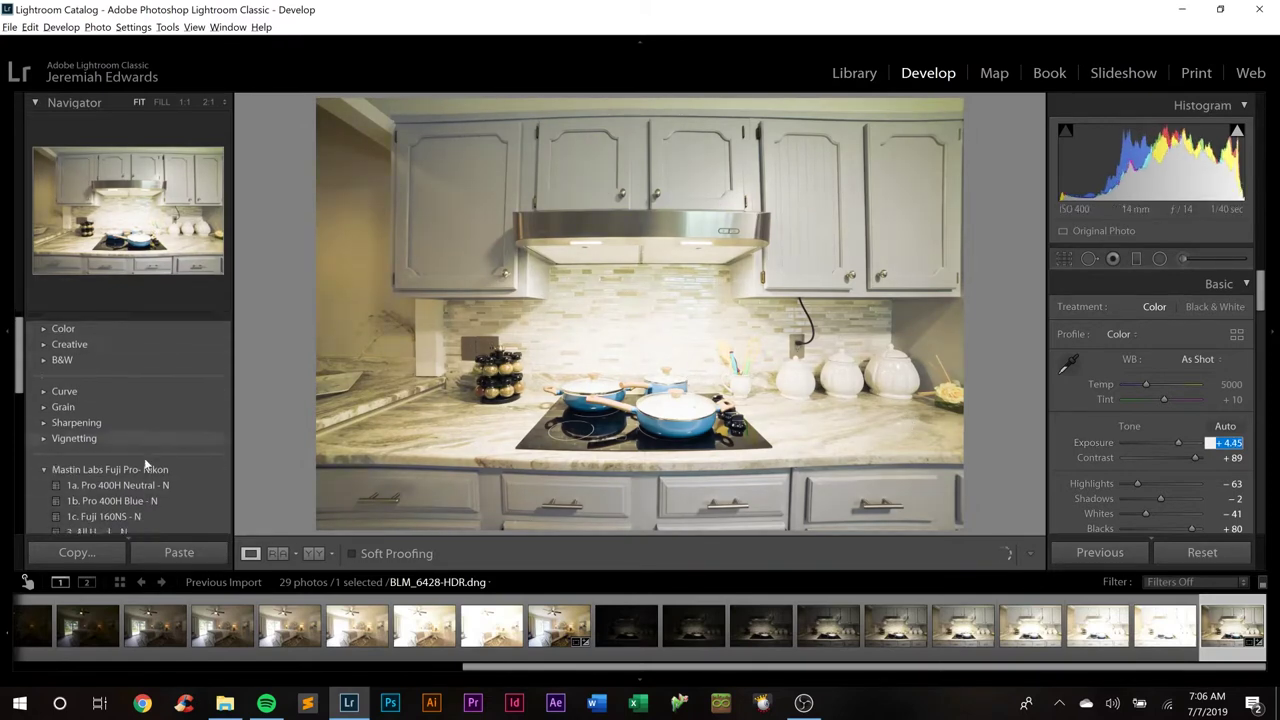
scroll(146, 470, down, 4)
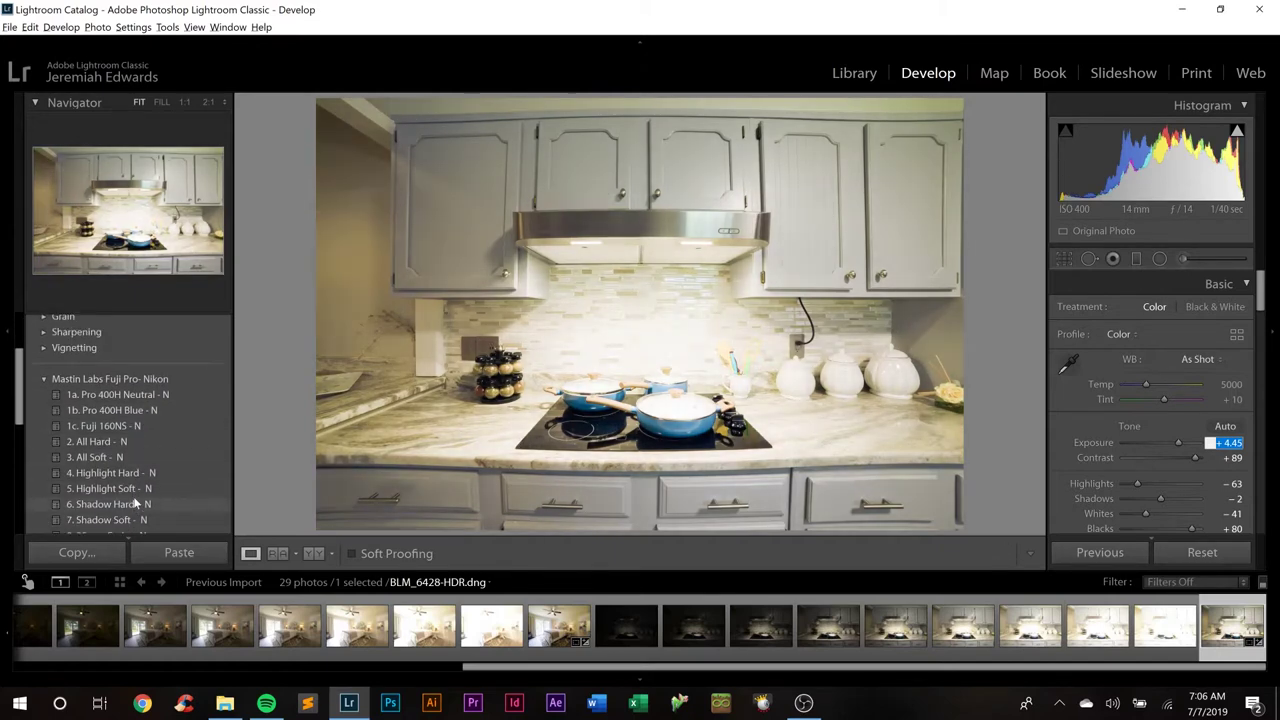
click(138, 489)
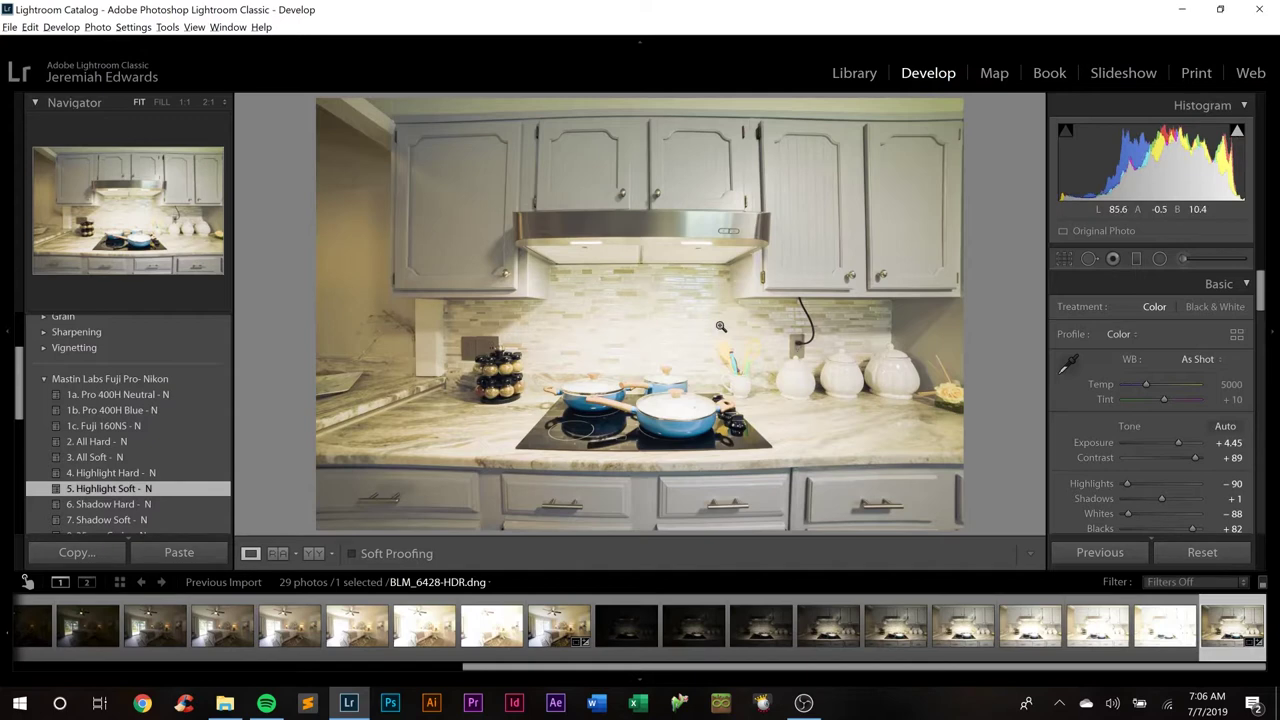
ctrl+click(572, 627)
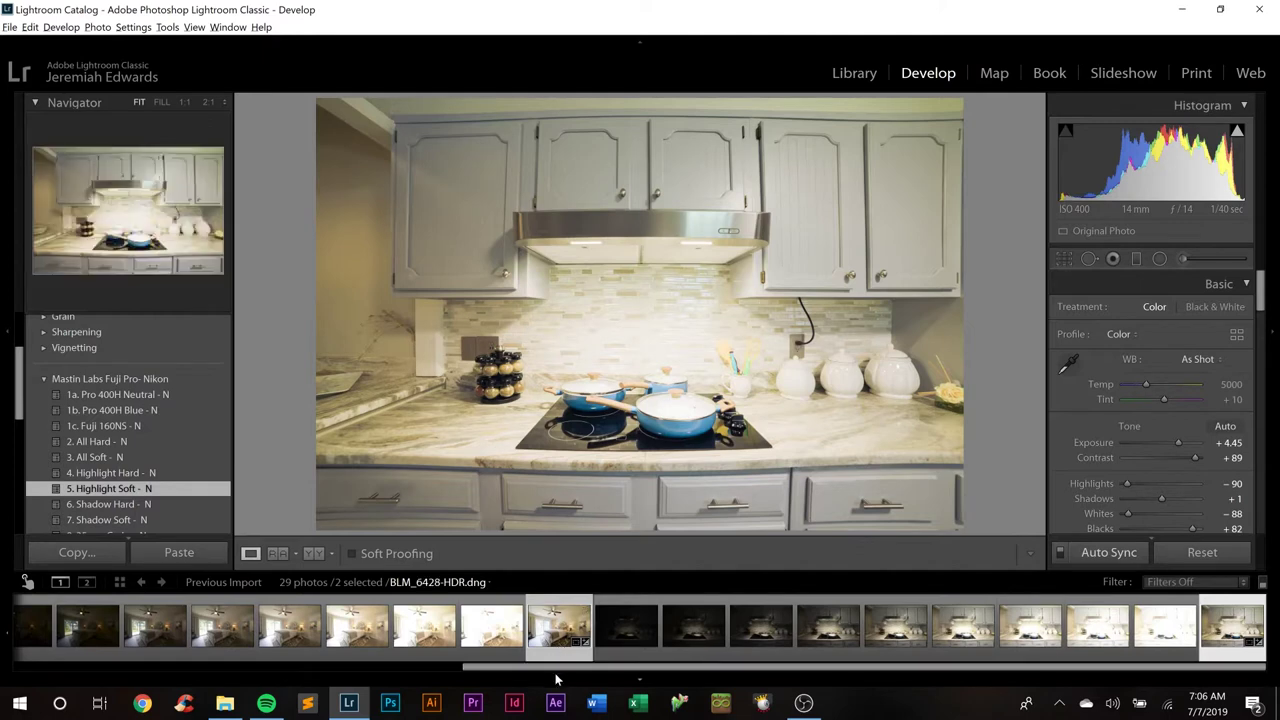
Add another kitchen photo to the selection and set the Lens Corrections Make to Rokinon.
drag(560, 666, 269, 656)
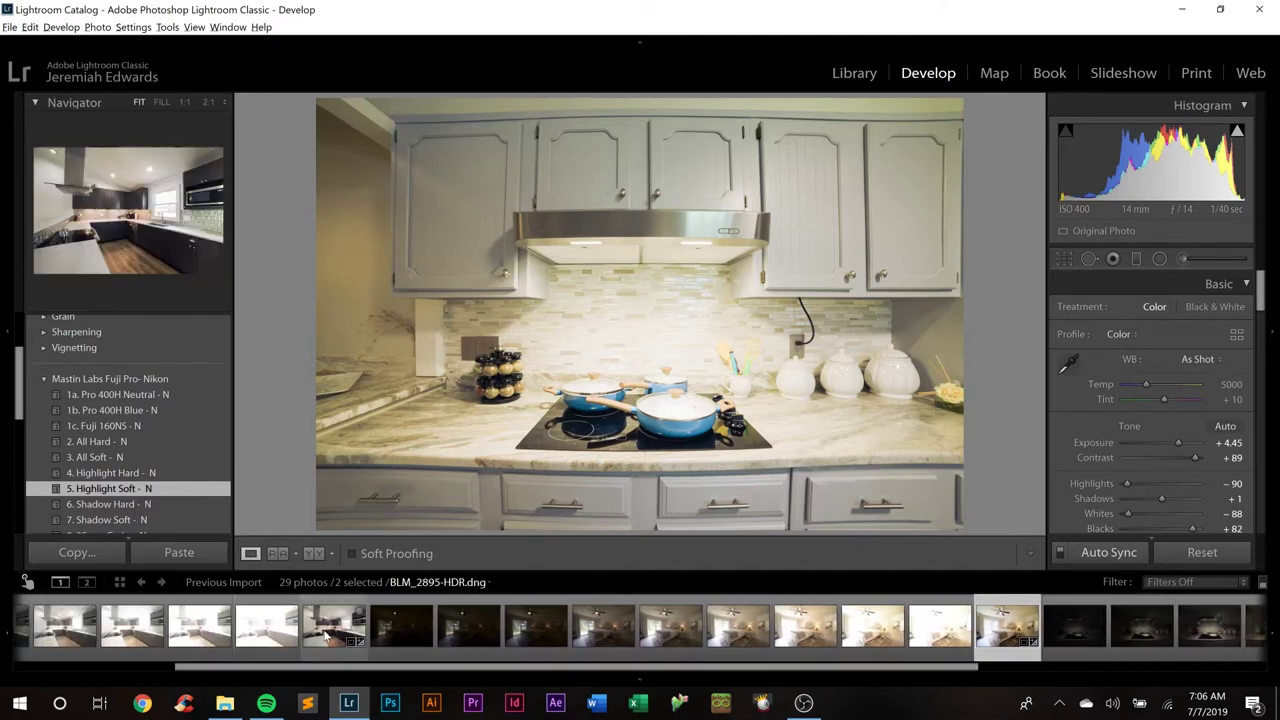
ctrl+click(325, 637)
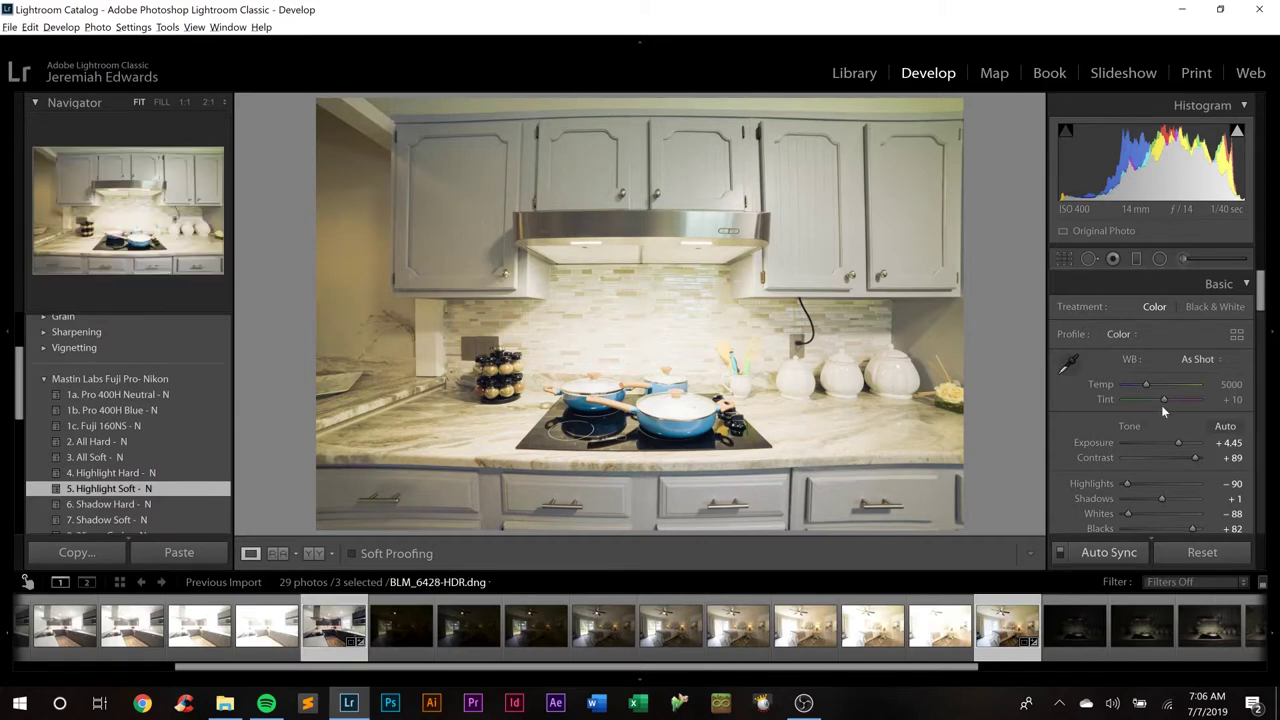
scroll(1163, 410, down, 3)
scroll(1161, 405, down, 10)
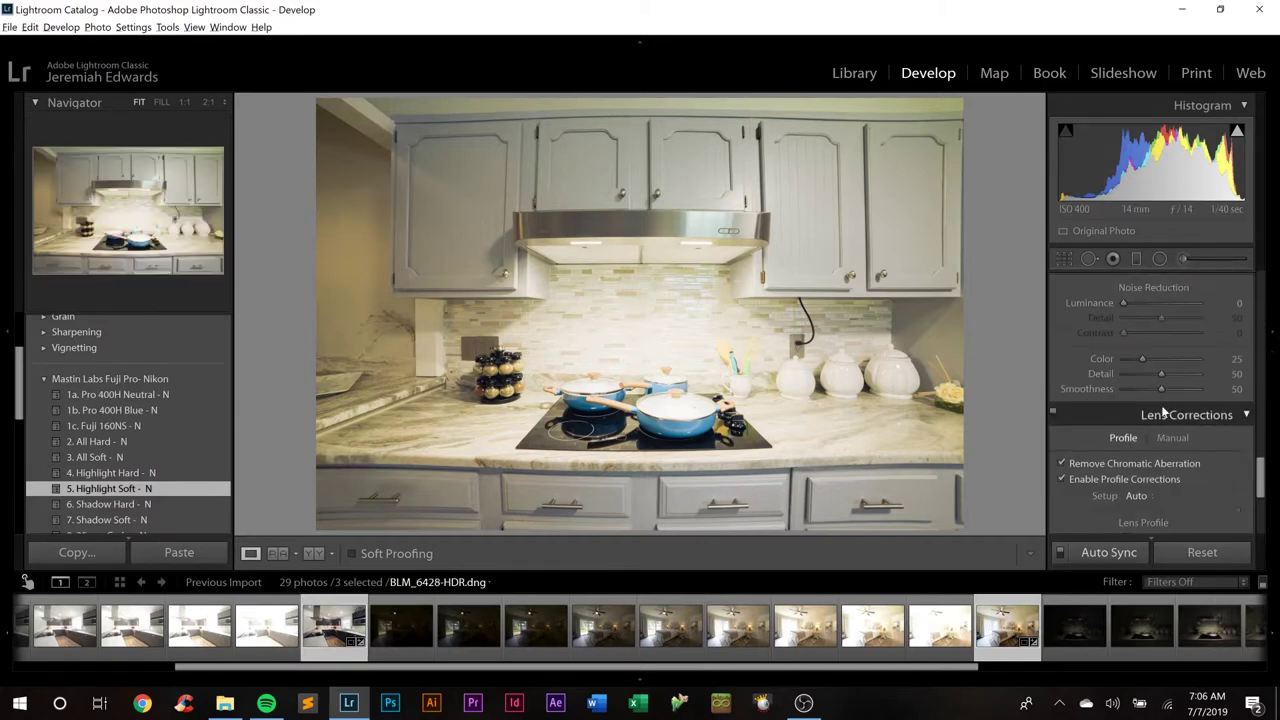
scroll(1161, 405, down, 2)
click(1150, 440)
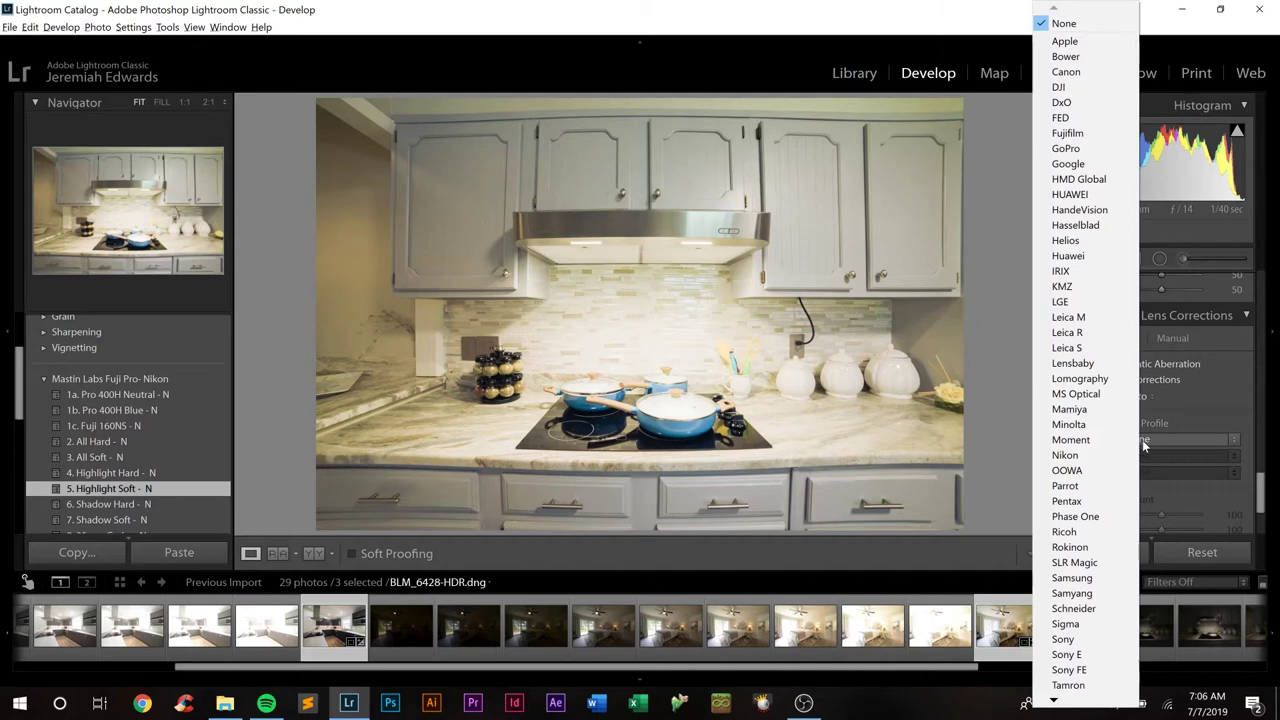
click(1094, 547)
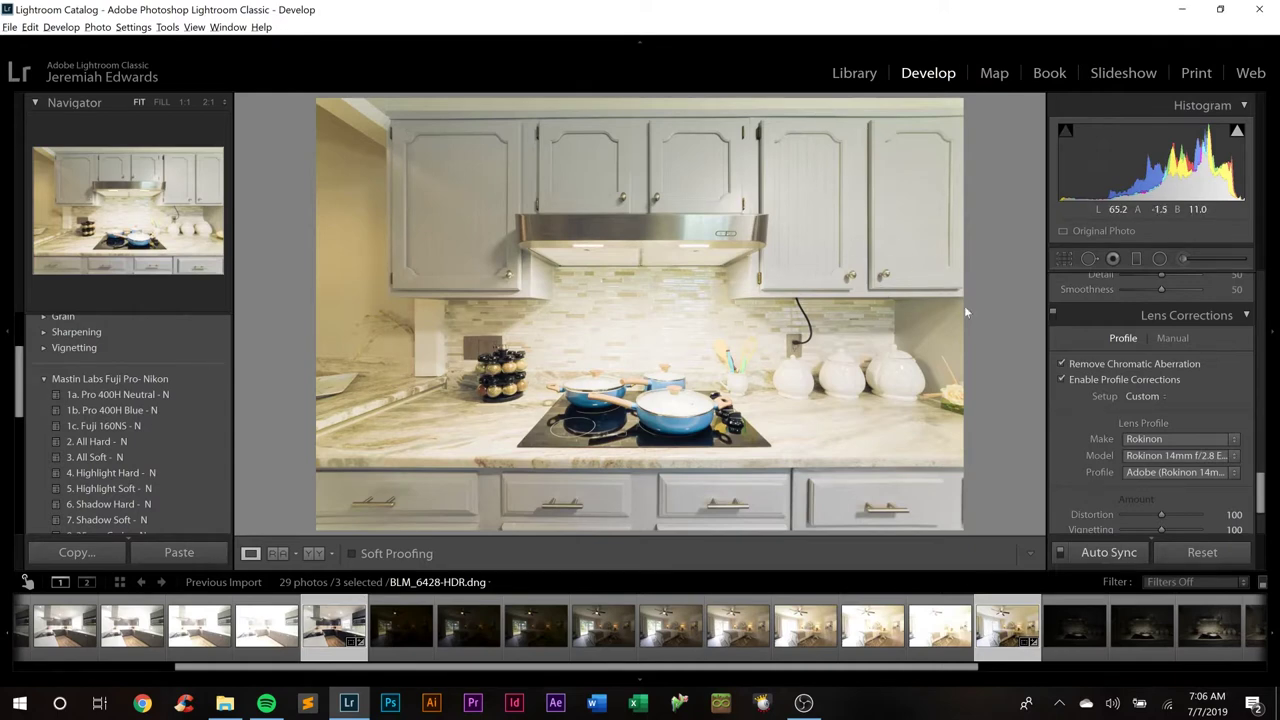
Enter and leave crop mode without cropping, then bring up Export for the three photos.
click(1062, 260)
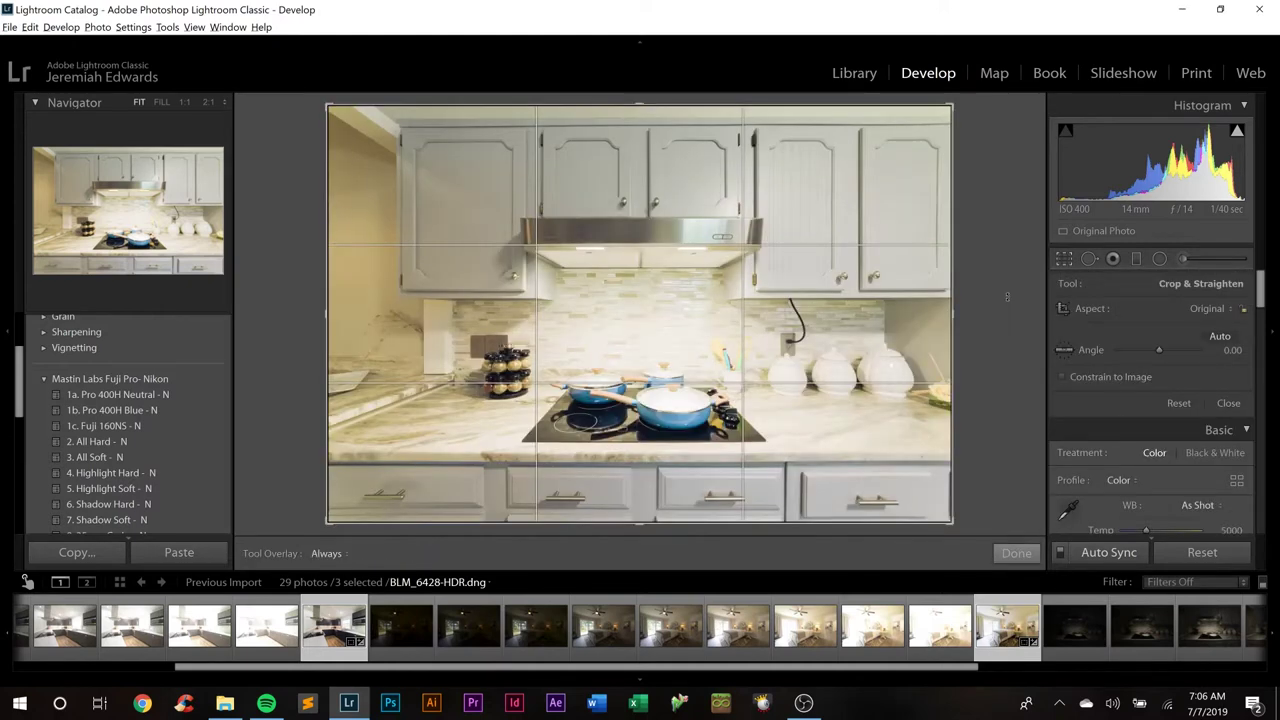
key(r)
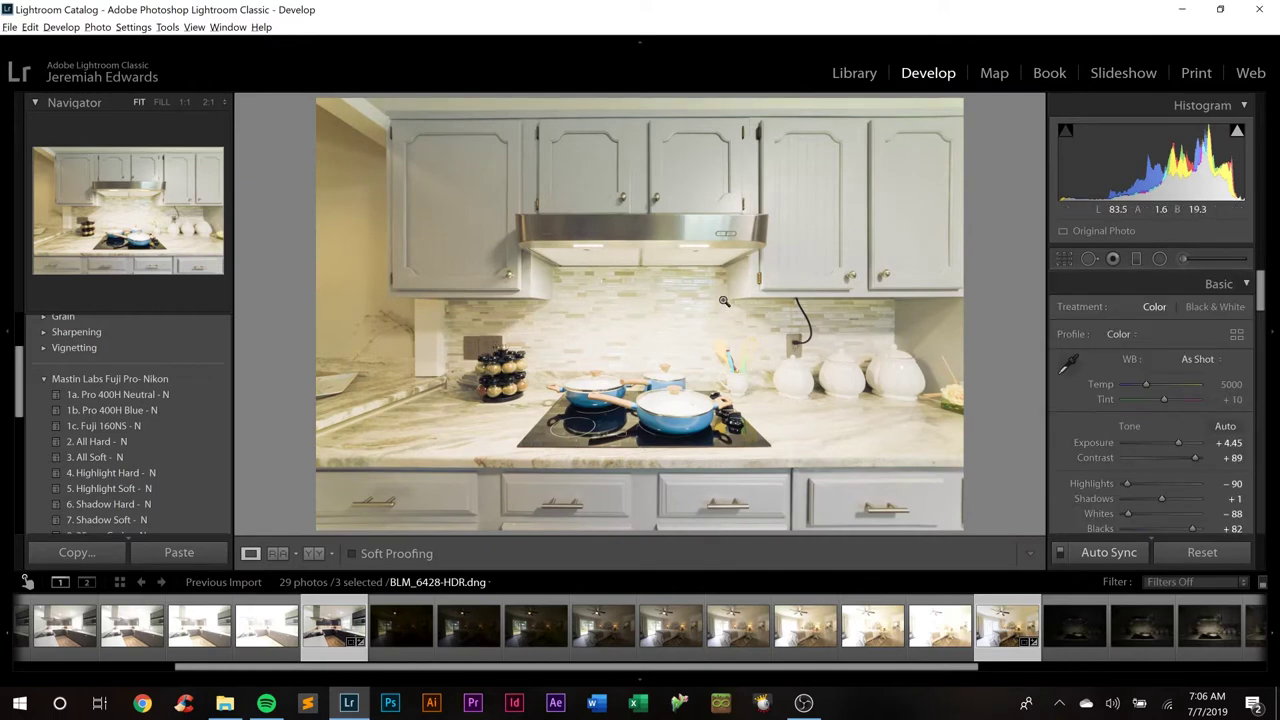
key(shift)
key(ctrl+shift+e)
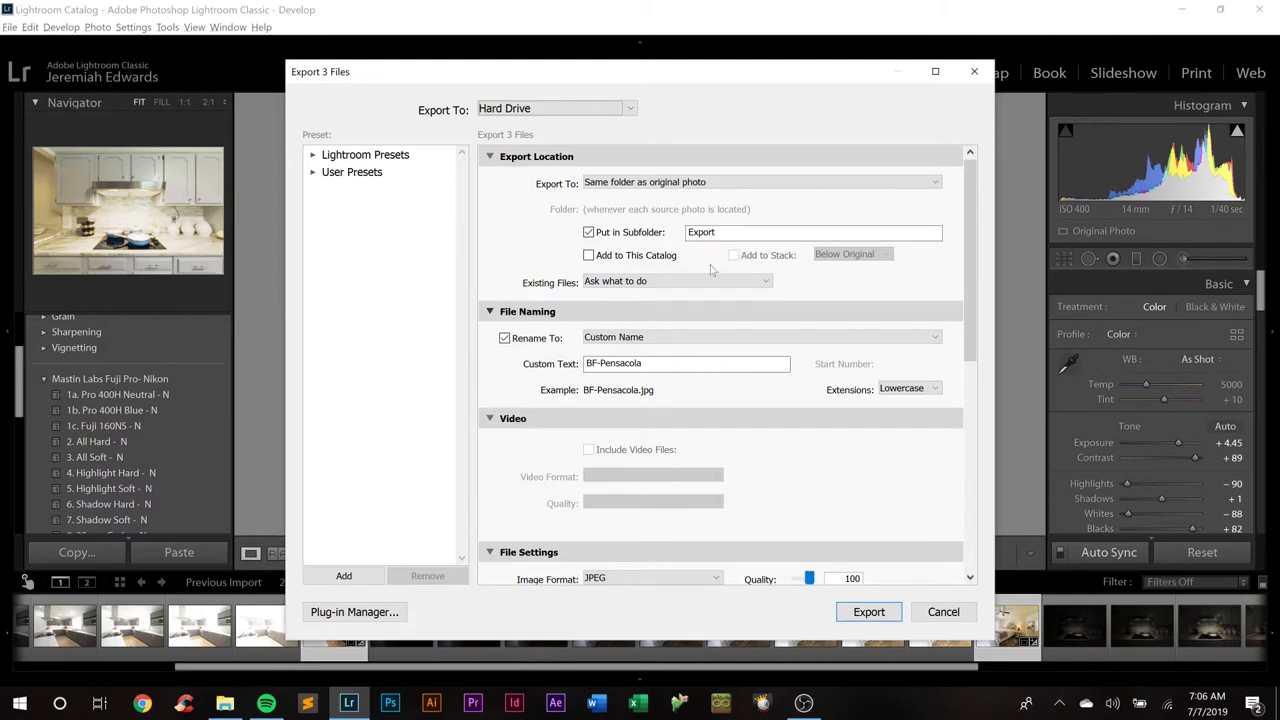
Replace the BF-Pensacola custom file name, typing 'RE-Po' so far.
click(620, 364)
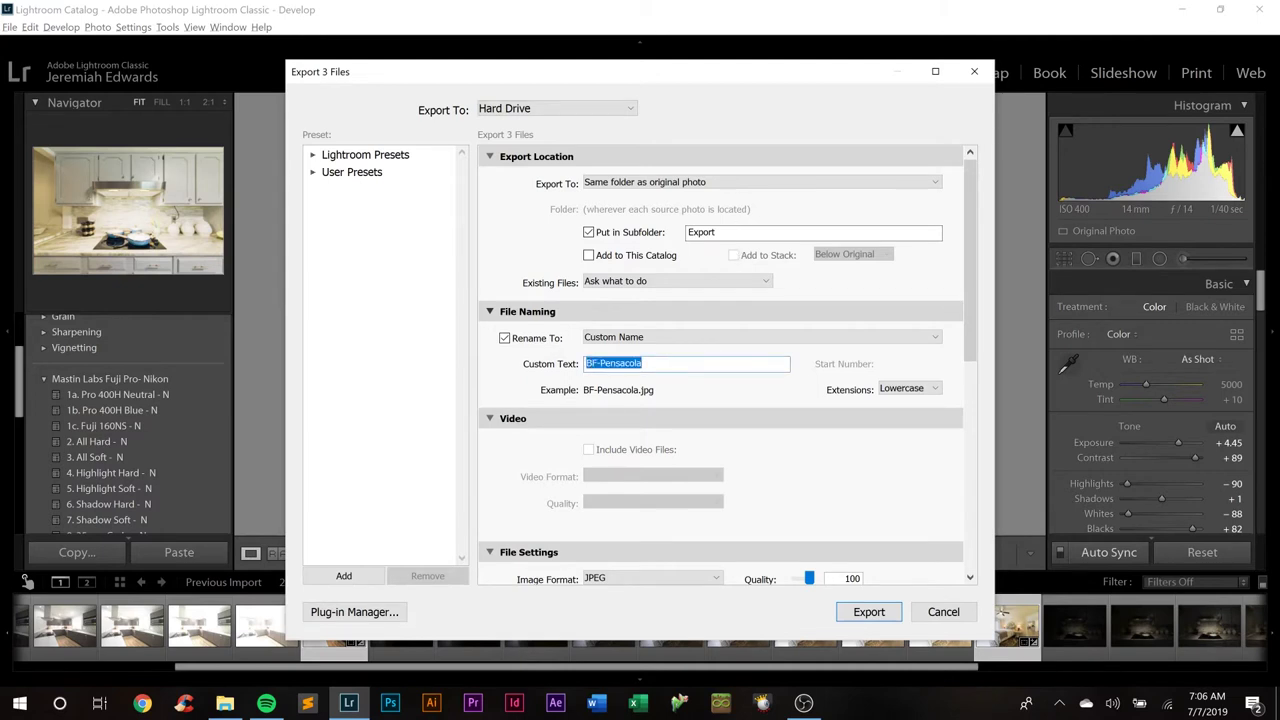
text(RE)
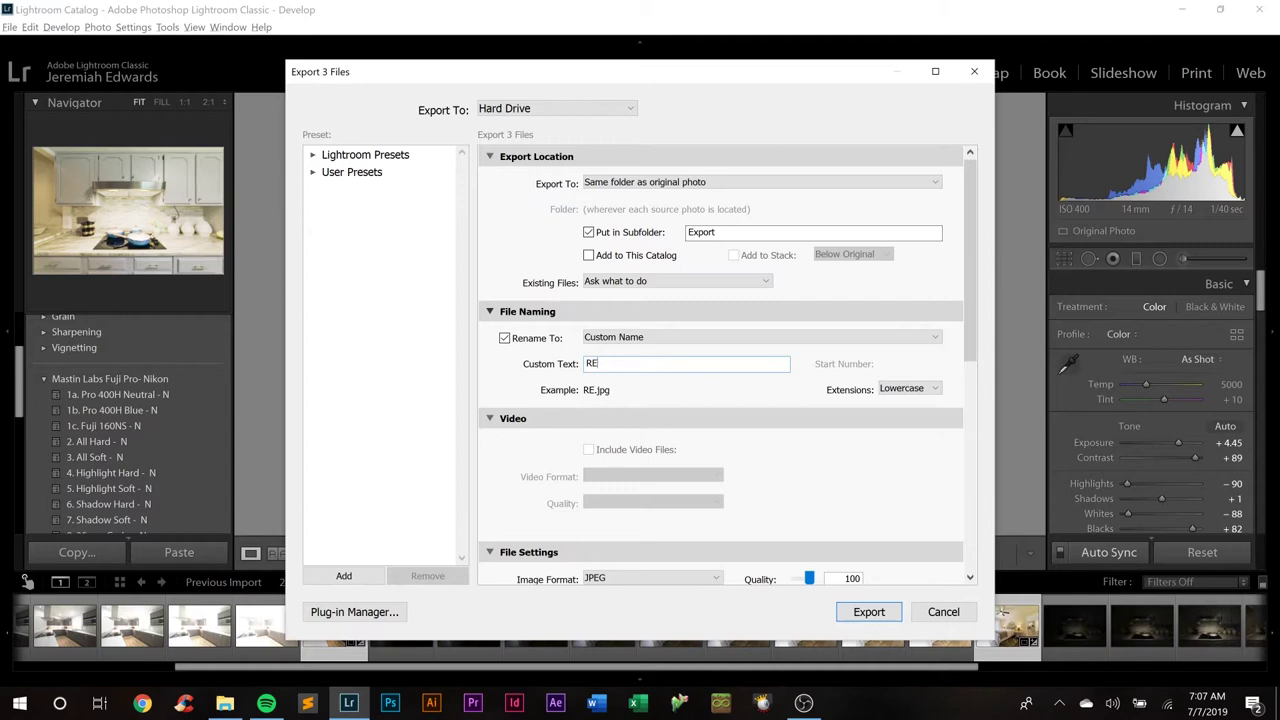
text(-Por)
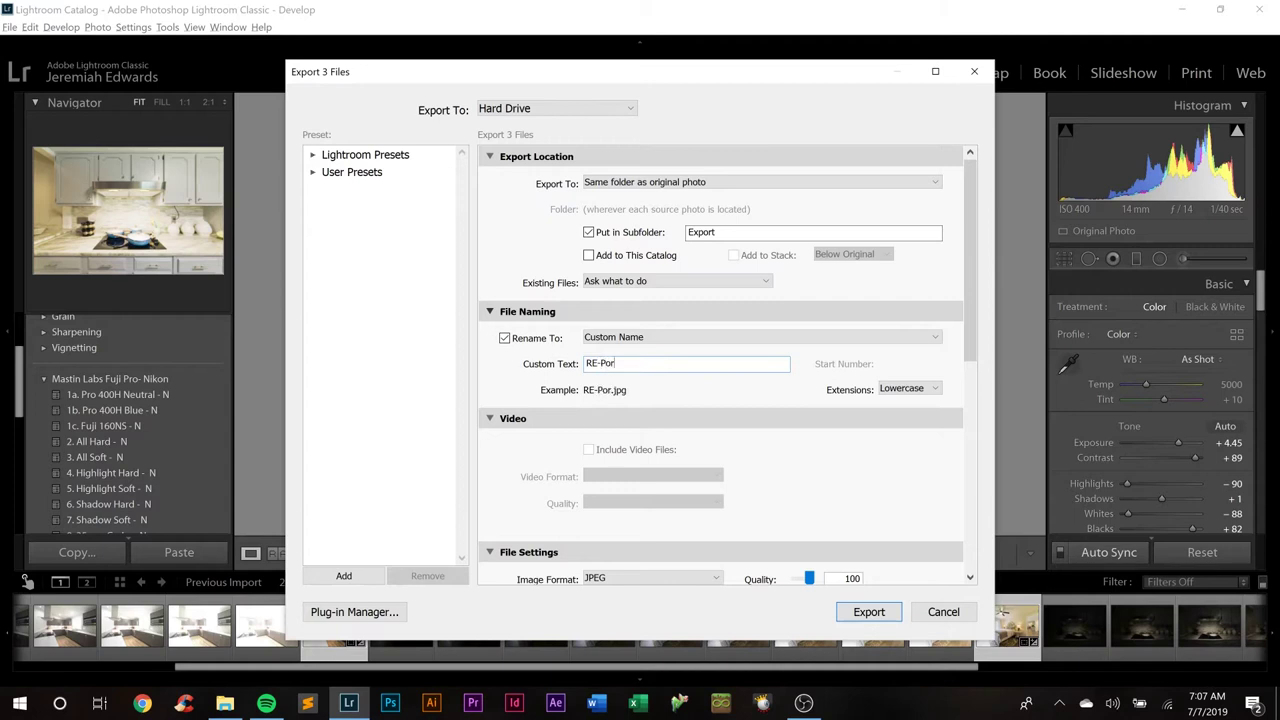